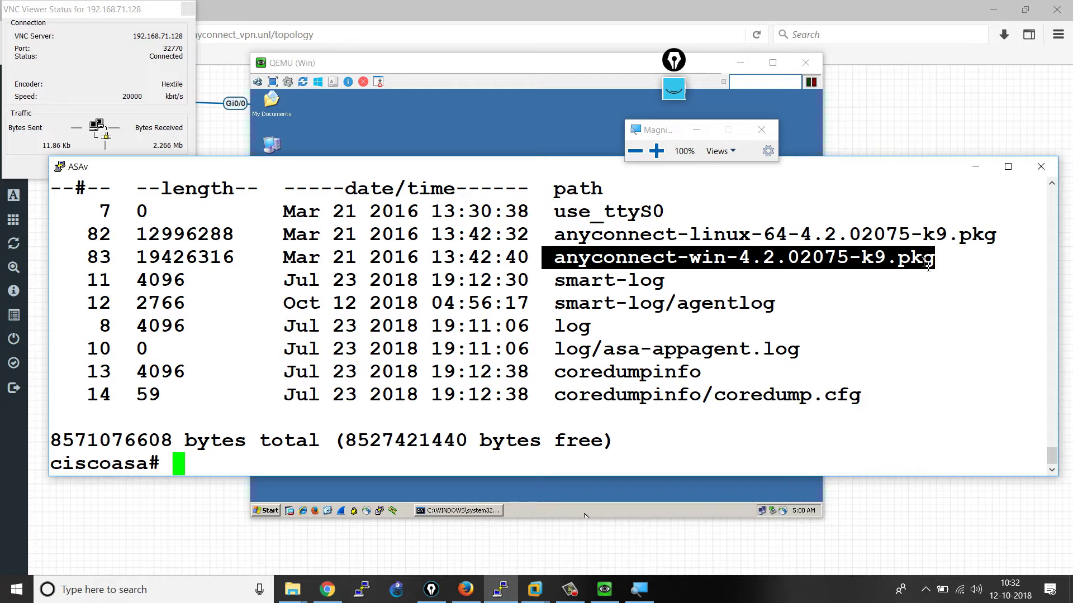
# - Select the two anyconnect .pkg lines in the ASAv console and switch to the Windows VM desktop
pyautogui.click(928, 267)
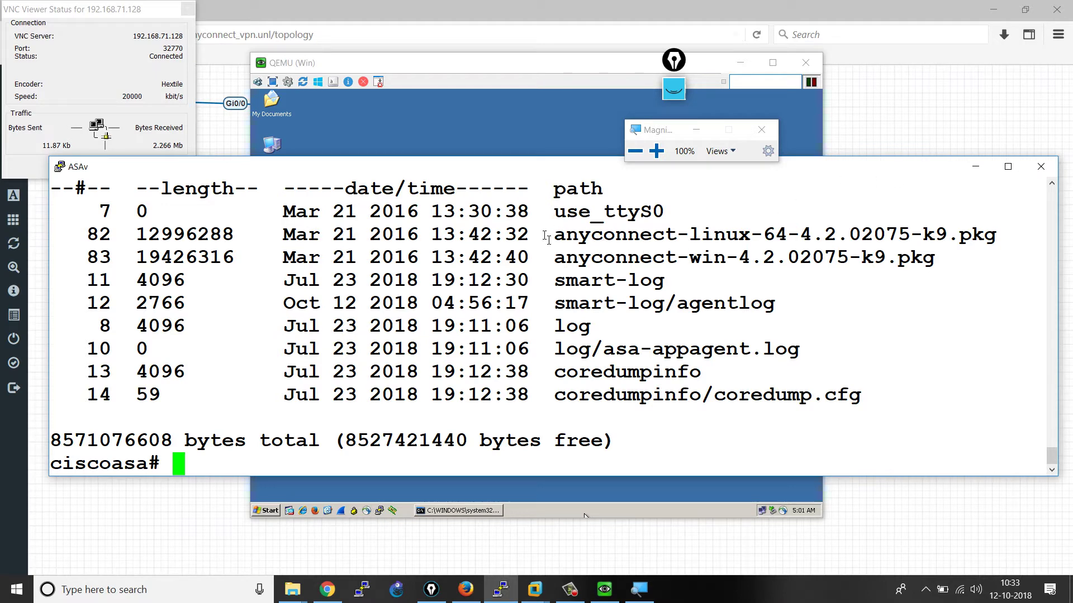
pyautogui.moveTo(542, 234); pyautogui.dragTo(948, 272)
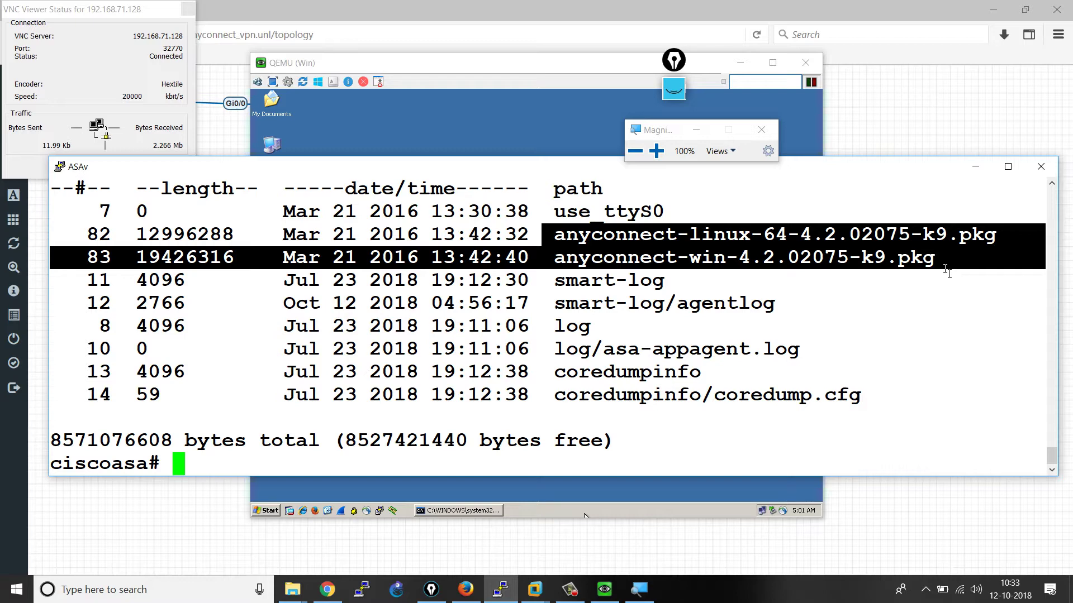
pyautogui.hotkey('alt', 'Tab')
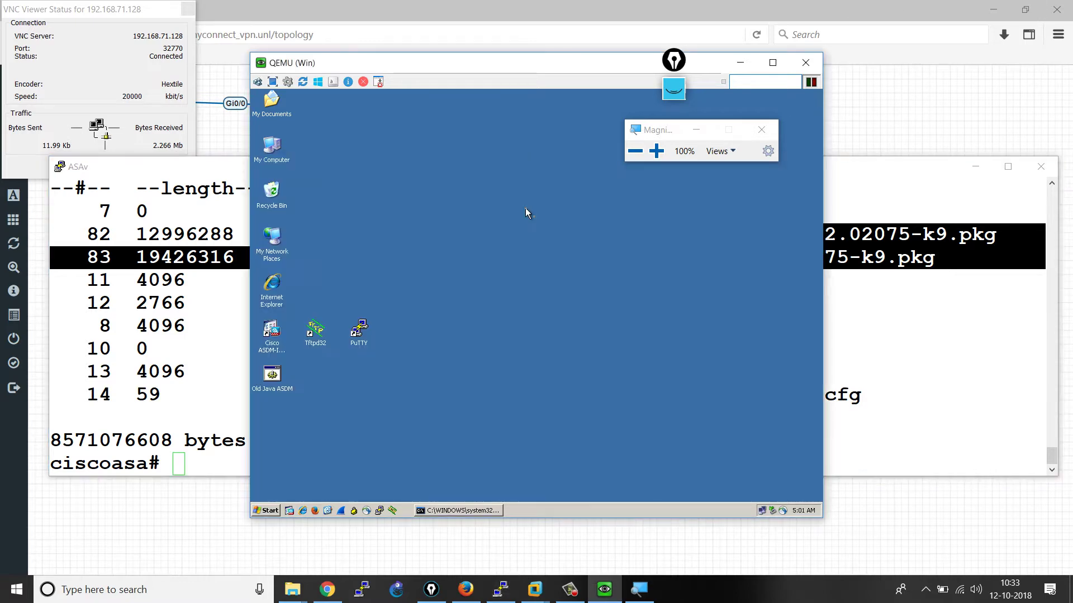
# - Start Tftpd32 serving on interface 20.1.2.10, then bring the ASAv console back to the front
pyautogui.doubleClick(315, 330)
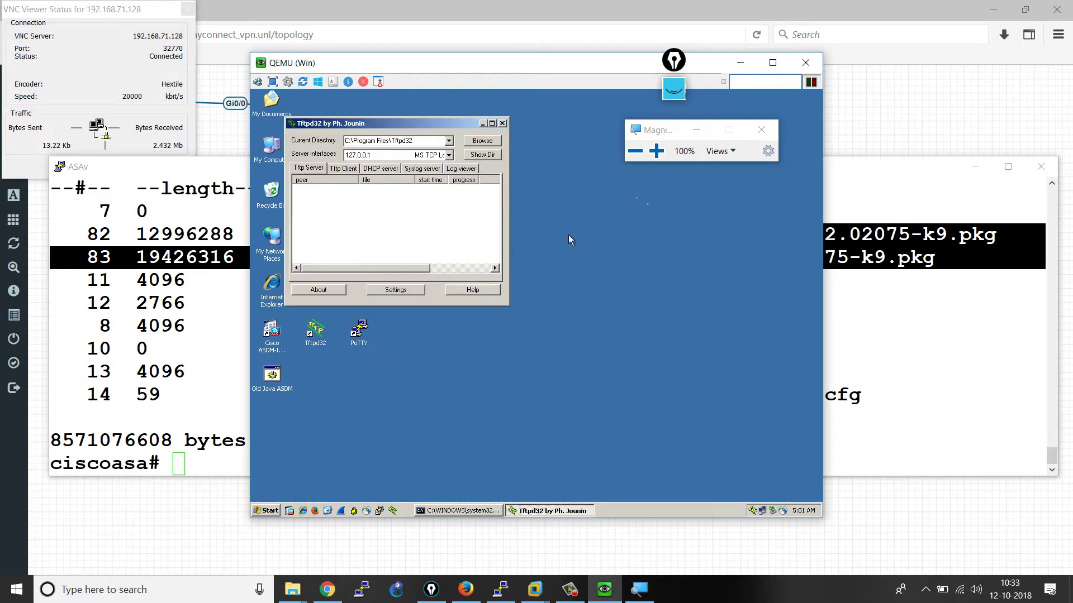
pyautogui.click(651, 151)
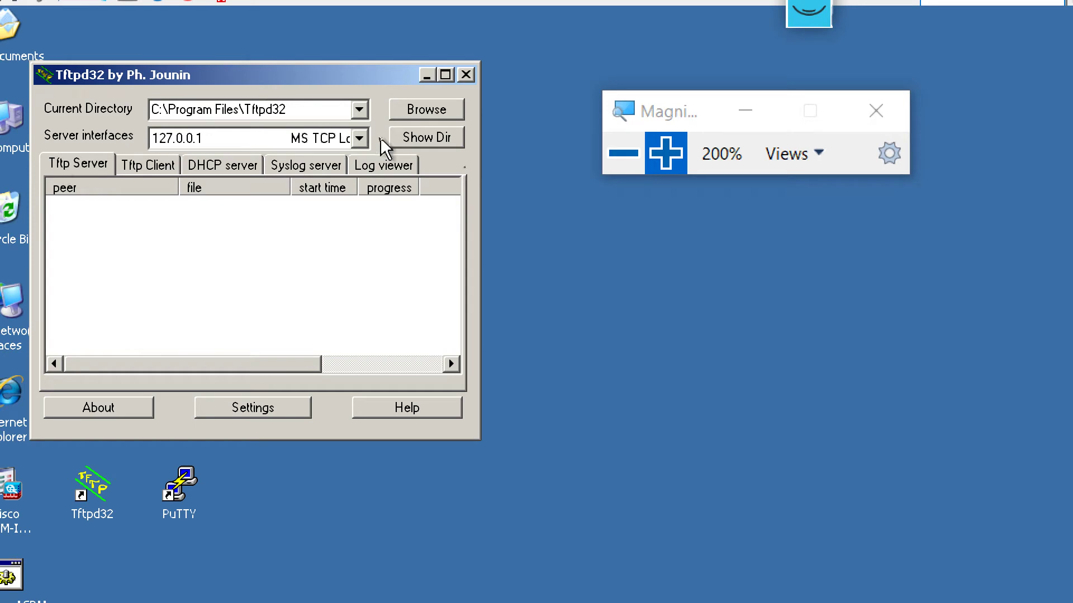
pyautogui.click(359, 140)
pyautogui.click(277, 179)
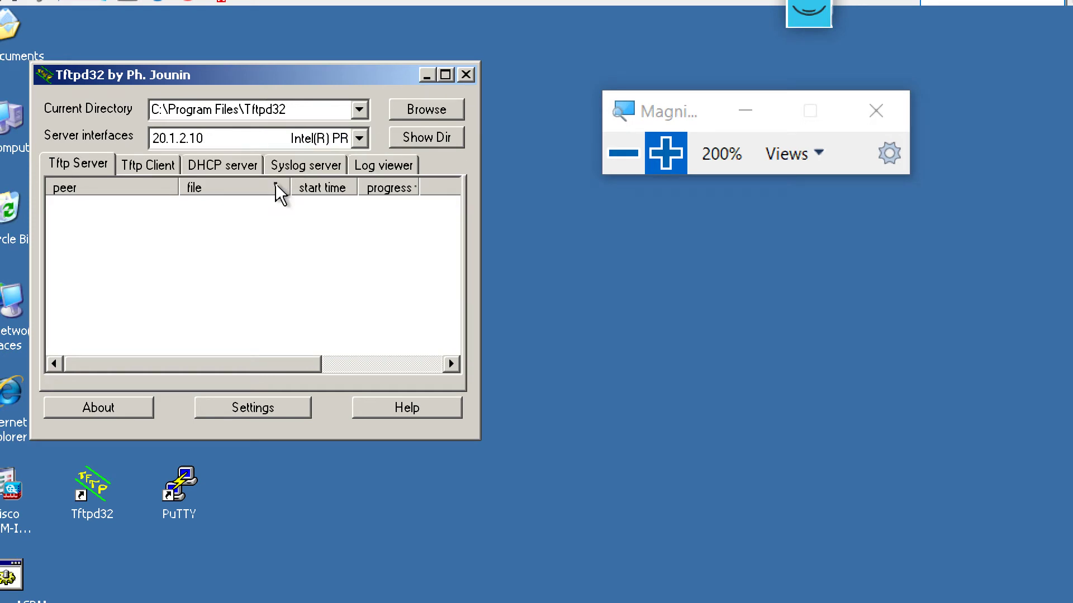
pyautogui.click(623, 153)
pyautogui.click(235, 317)
# - Run 'copy flash:/anyconnect-win-4.2.02075-k9.pkg tftp:' in the ASAv console
pyautogui.write('cop')
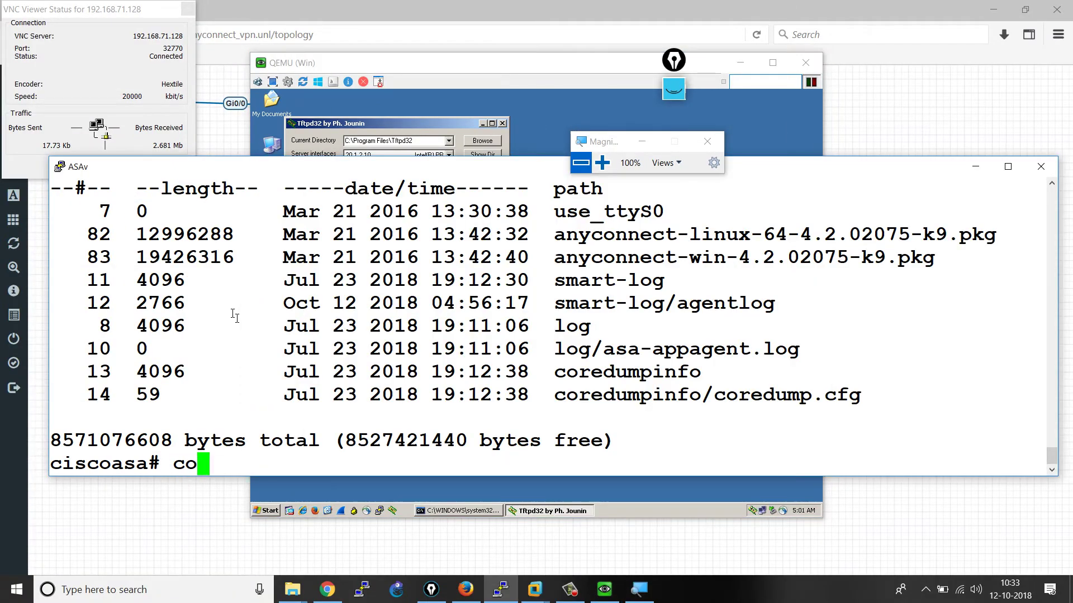
pyautogui.press('Tab')
pyautogui.write('fla')
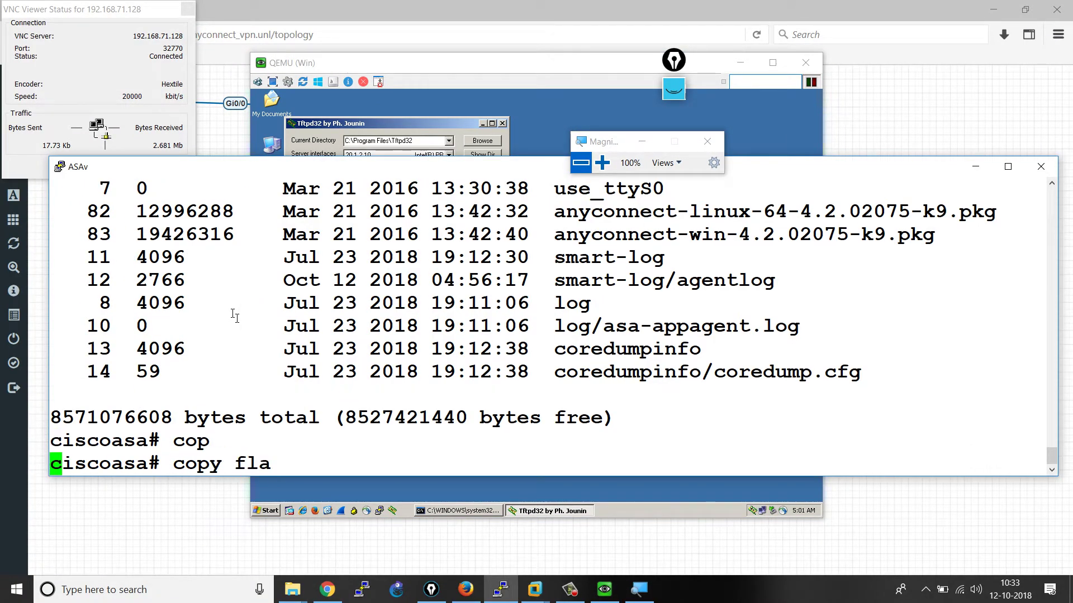
pyautogui.press('Tab')
pyautogui.write('an')
pyautogui.press('Tab')
pyautogui.press('BackSpace')
pyautogui.press('BackSpace')
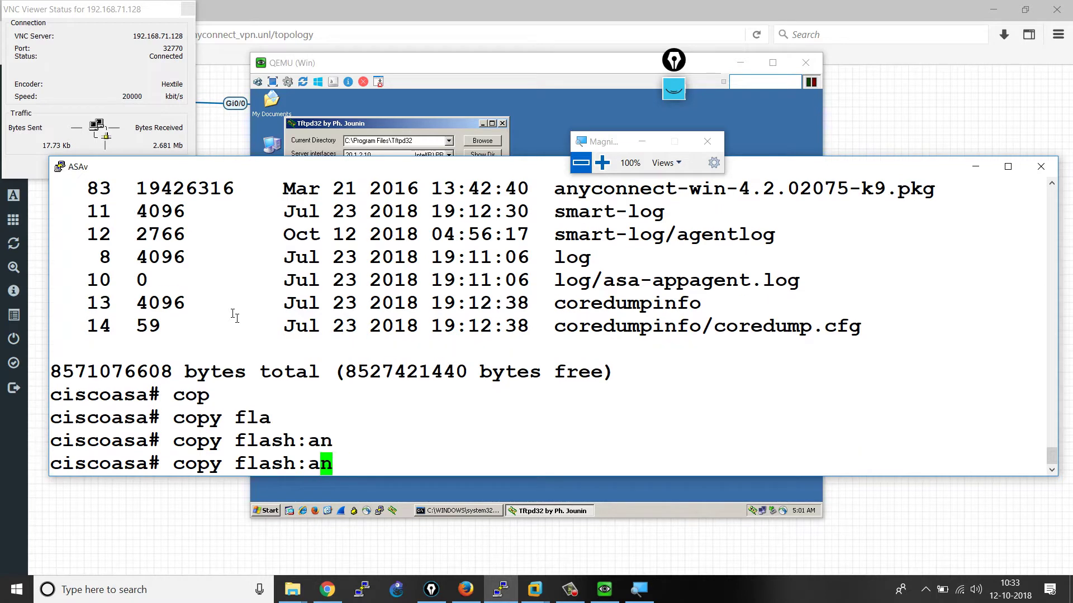
pyautogui.write('/an')
pyautogui.press('Tab')
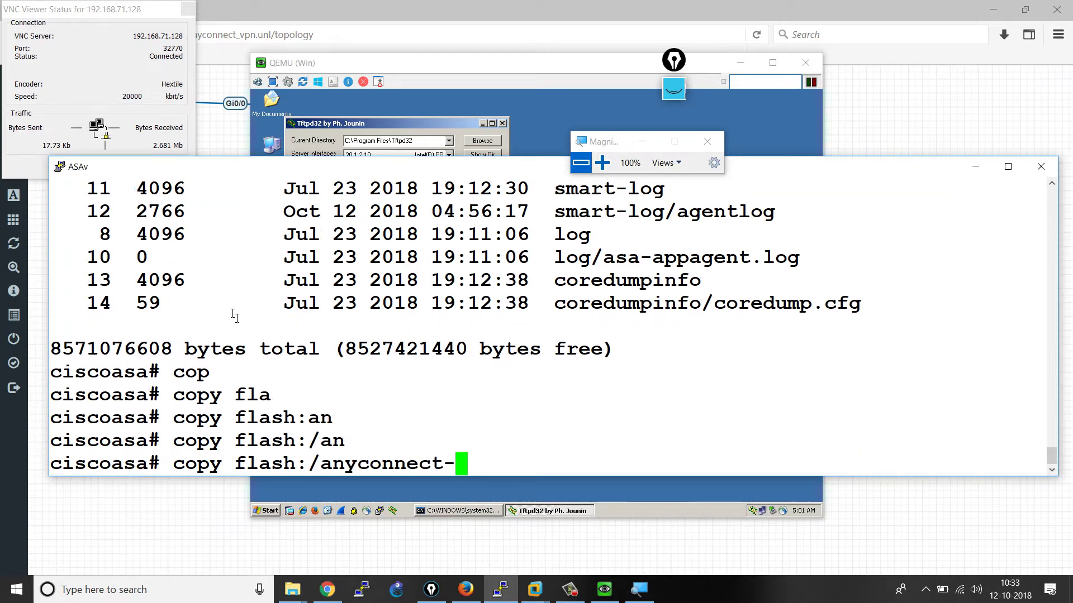
pyautogui.write('w')
pyautogui.press('Tab')
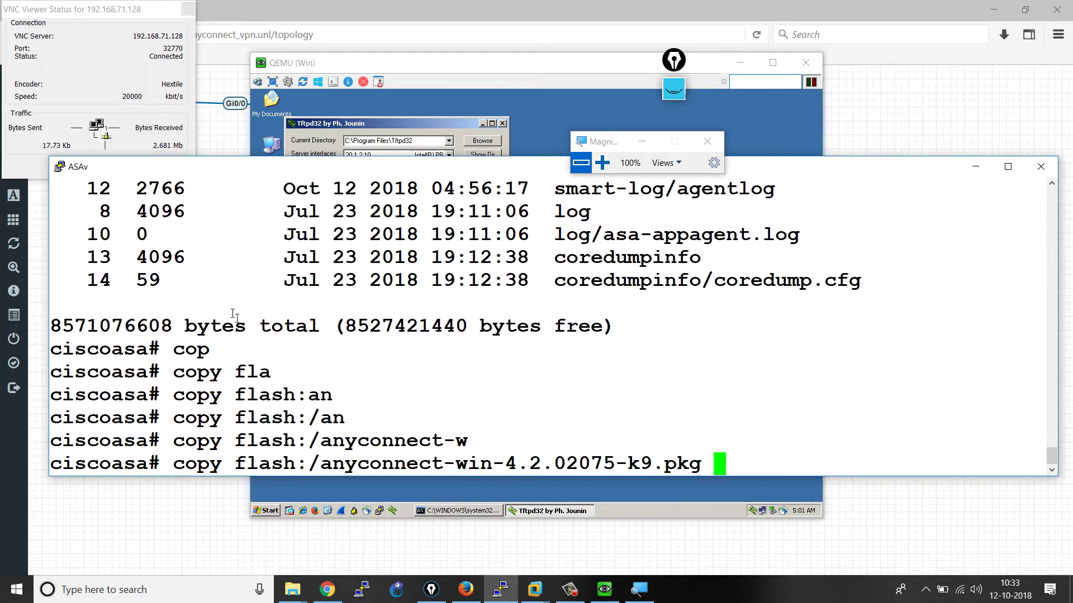
pyautogui.press('?')
pyautogui.write('tf')
pyautogui.press('Tab')
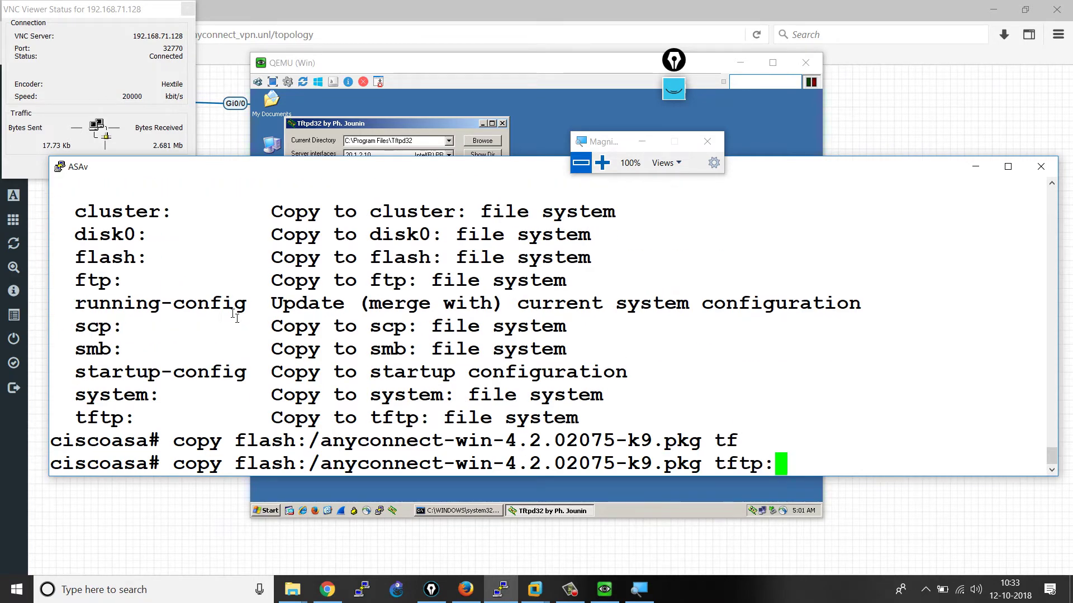
pyautogui.press('Return')
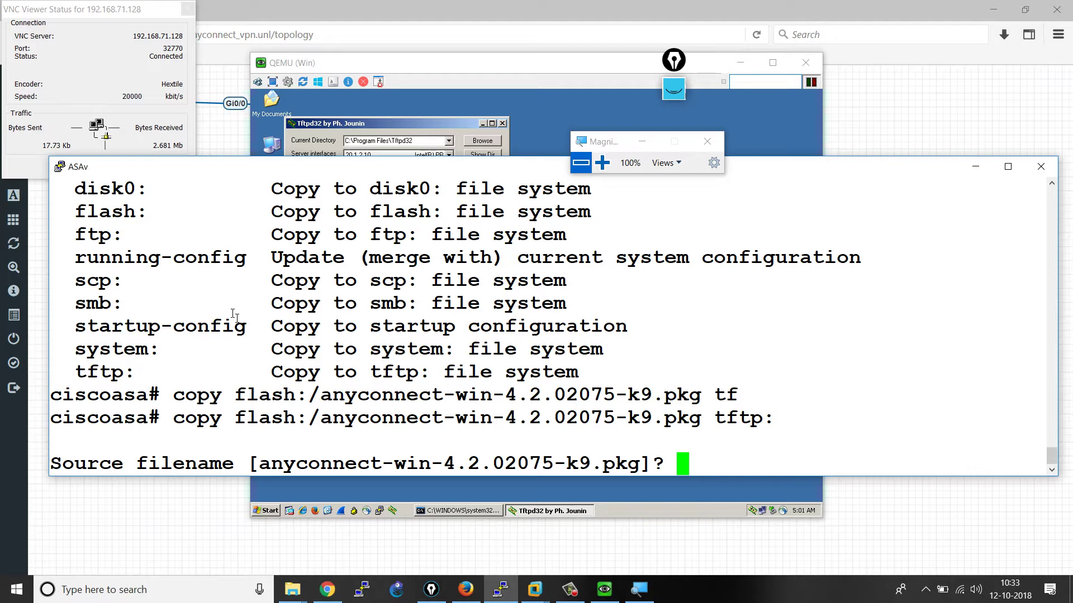
# - Accept the default source name and send the file to TFTP server 20.1.2.10
pyautogui.press('Return')
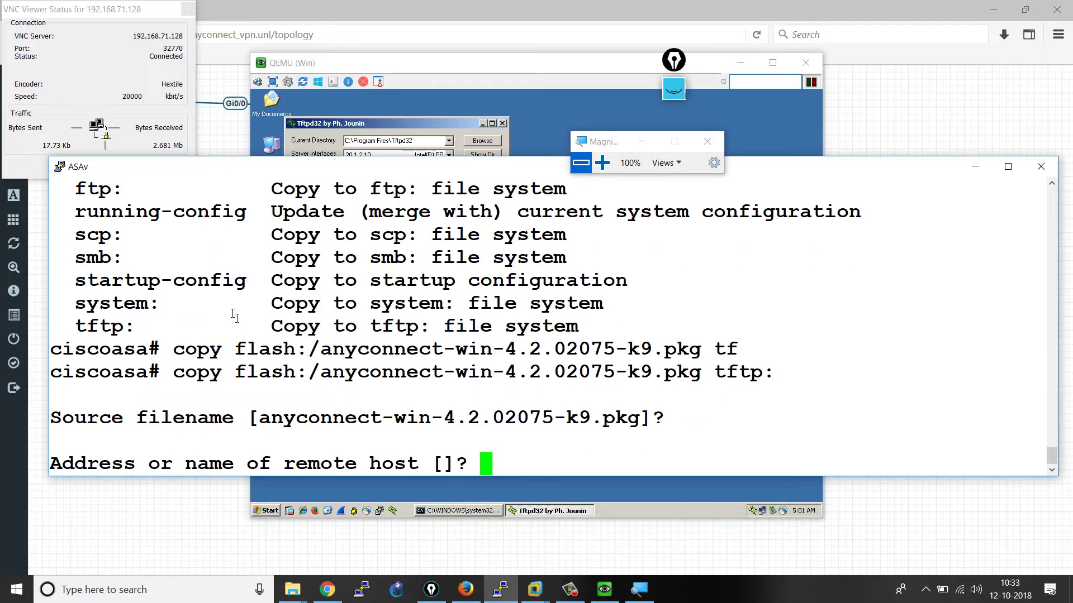
pyautogui.write('20.1.2.10')
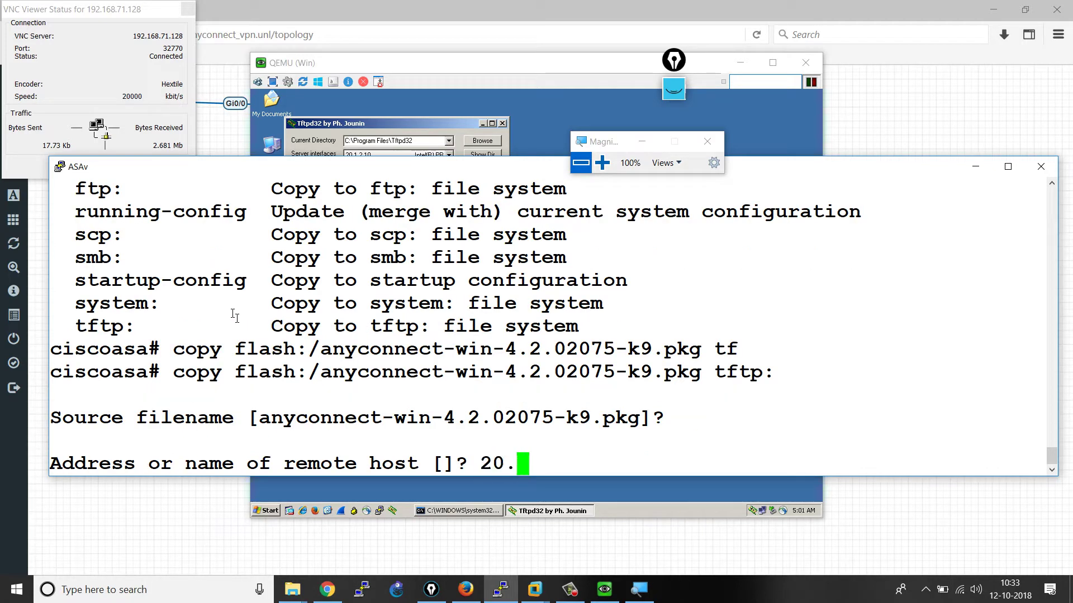
pyautogui.press('Return')
pyautogui.press('Return')
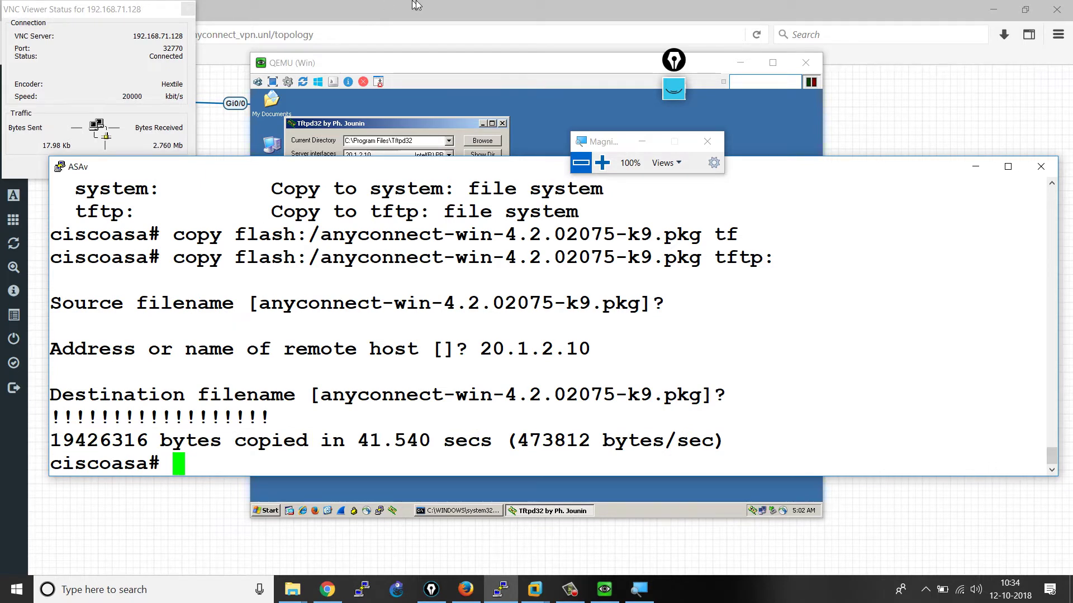
# - Delete flash:/anyconnect-win-4.2.02075-k9.pkg and confirm the removal
pyautogui.write('del')
pyautogui.press('Tab')
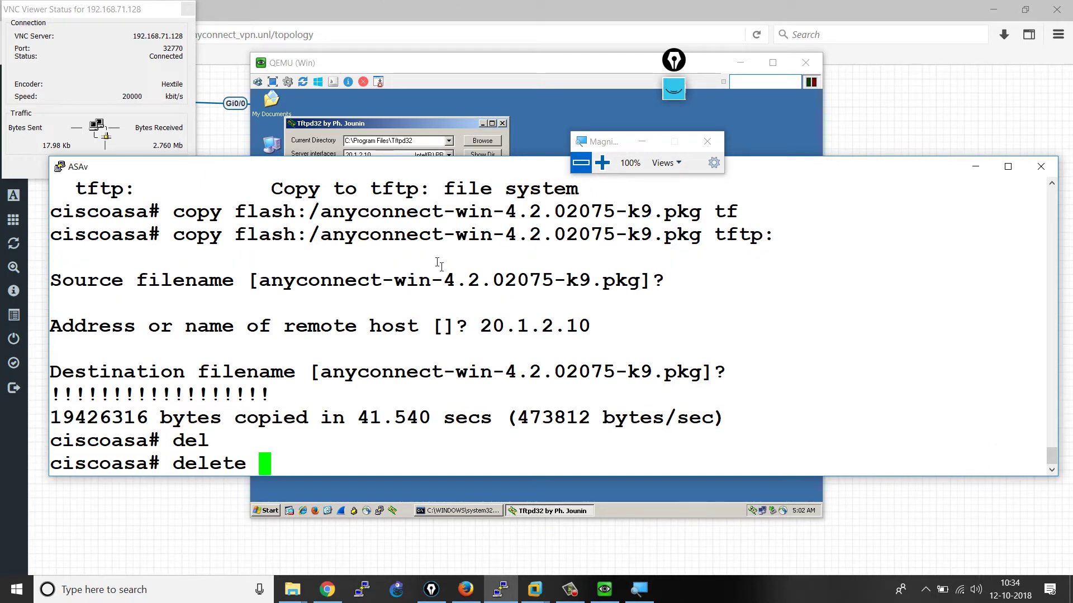
pyautogui.write('fla')
pyautogui.press('Tab')
pyautogui.write('/an')
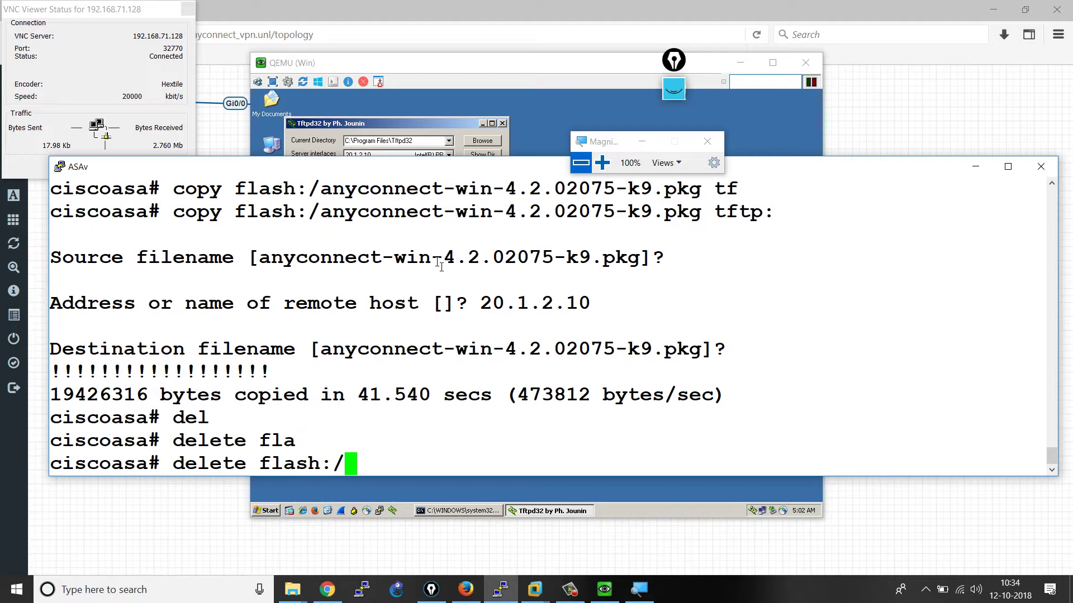
pyautogui.press('Tab')
pyautogui.write('w')
pyautogui.press('Tab')
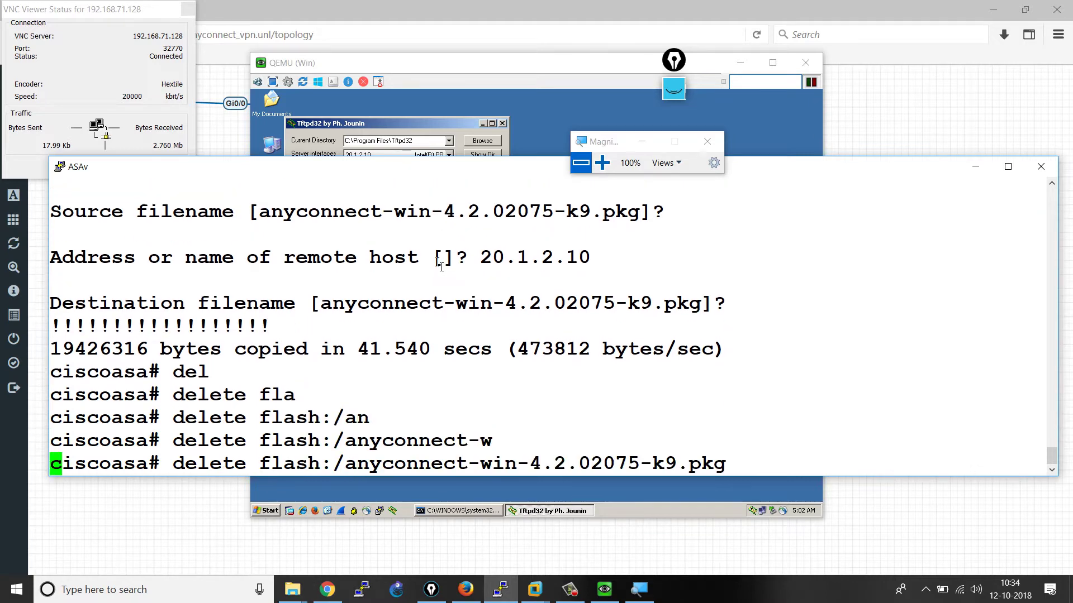
pyautogui.press('Return')
pyautogui.press('Return')
pyautogui.press('Return')
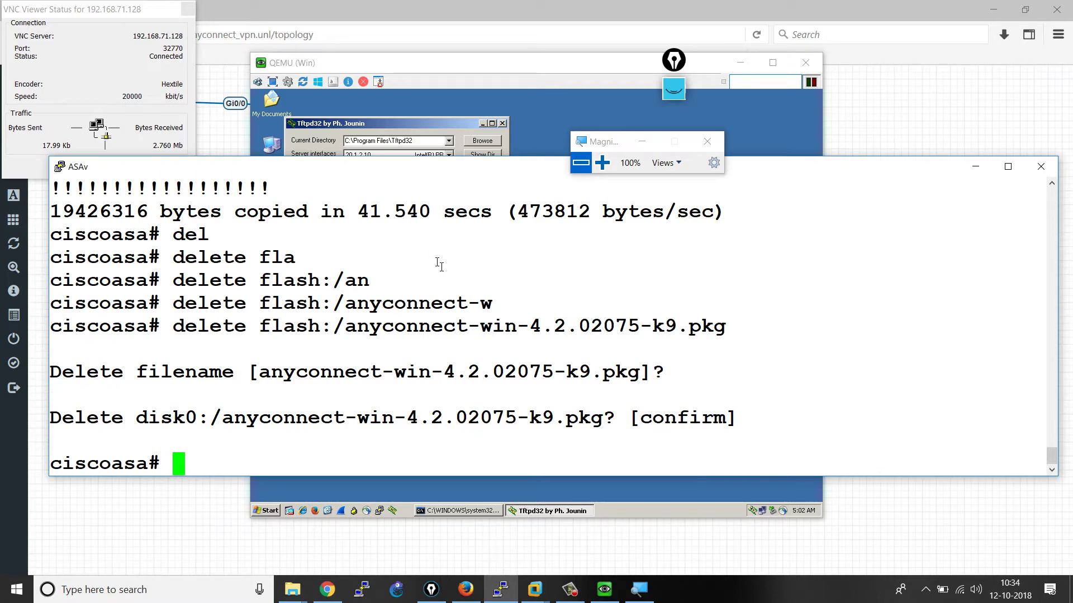
# - Run 'show flash:' to verify the Windows package is gone
pyautogui.write('show fla')
pyautogui.press('Tab')
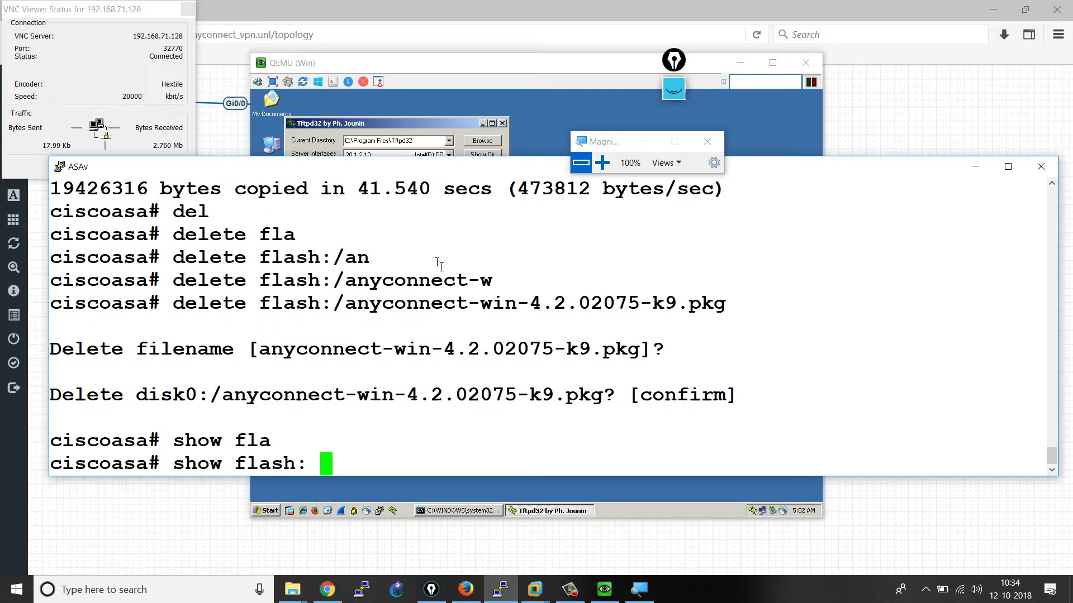
pyautogui.press('Return')
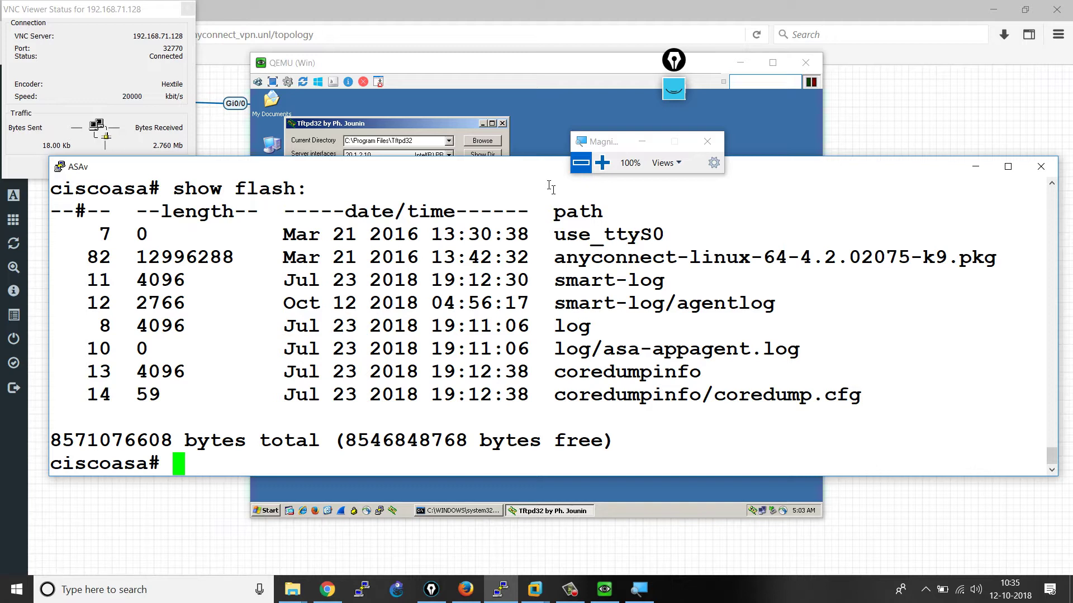
# - Run 'copy tftp:anyconnect-win-4.2.02075-k9.pkg flash:', pasting in the package file name
pyautogui.write('cop')
pyautogui.press('Tab')
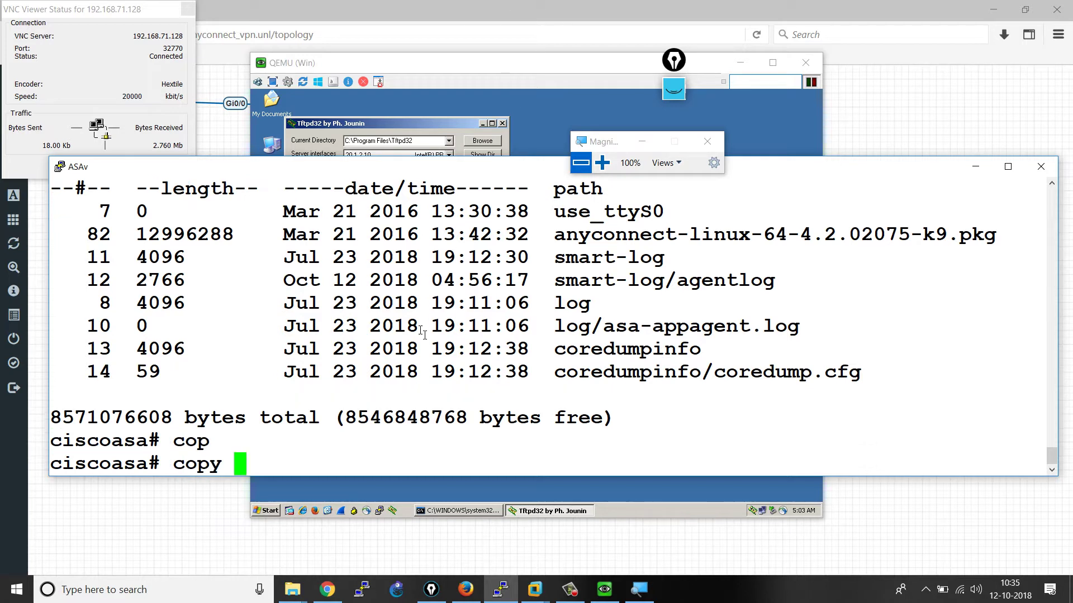
pyautogui.write('tf')
pyautogui.press('Tab')
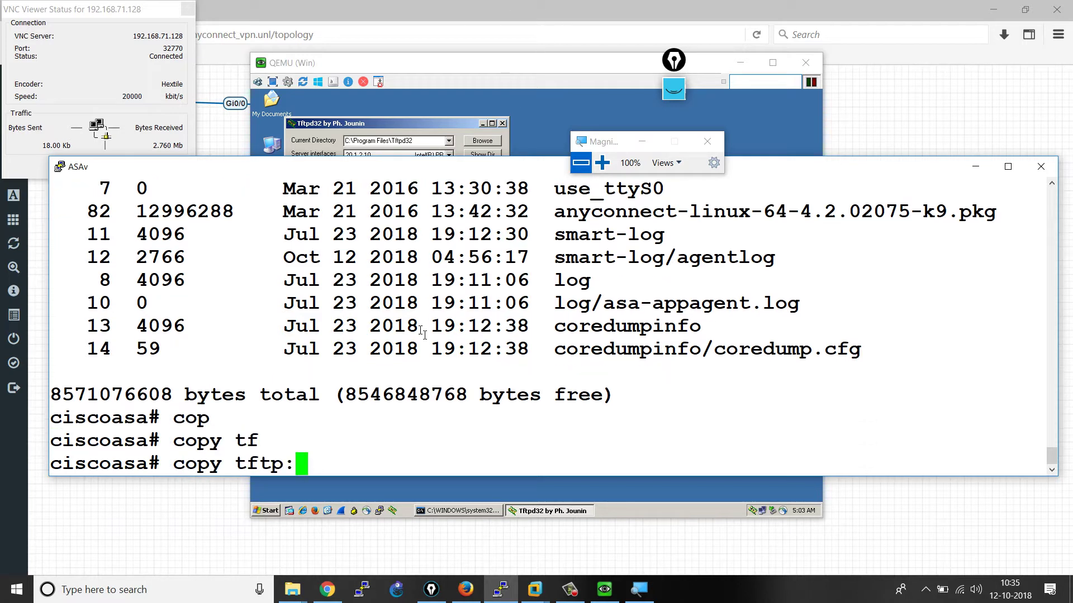
pyautogui.write('/an')
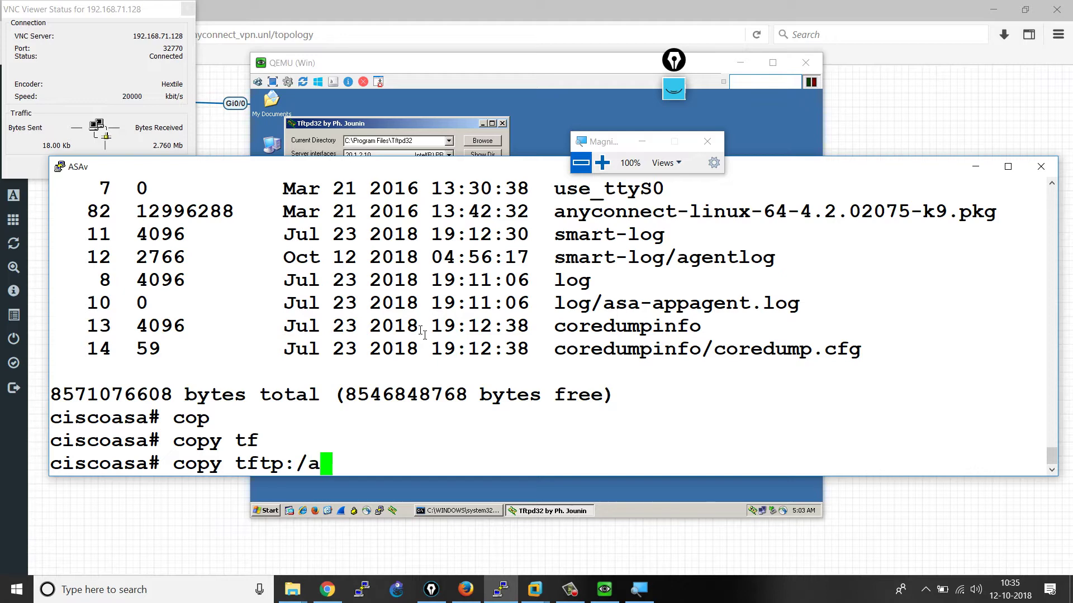
pyautogui.press('Tab')
pyautogui.press('BackSpace')
pyautogui.press('BackSpace')
pyautogui.write('?')
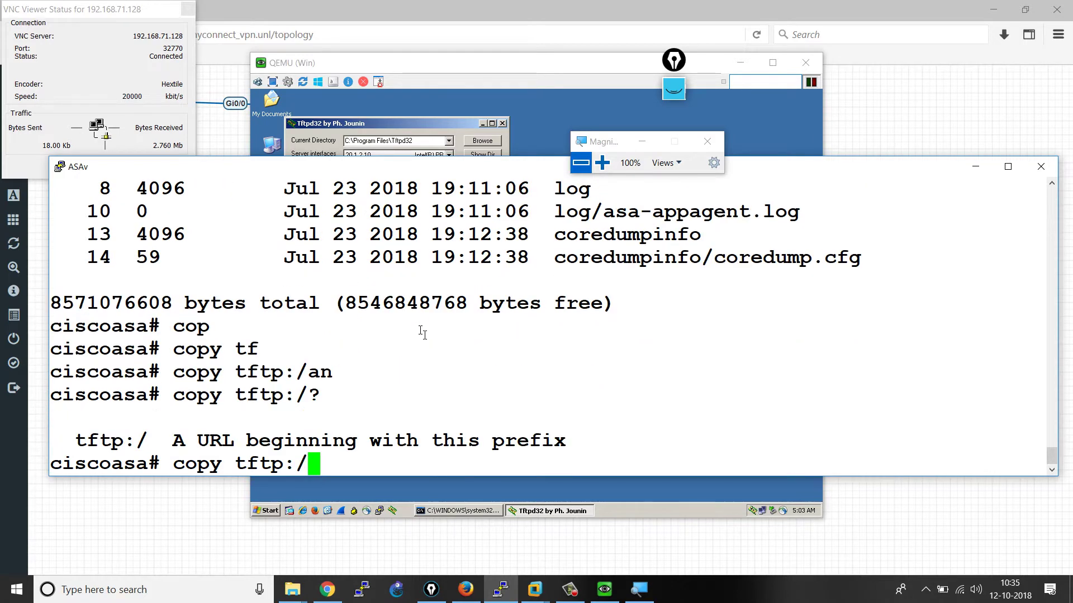
pyautogui.press('BackSpace')
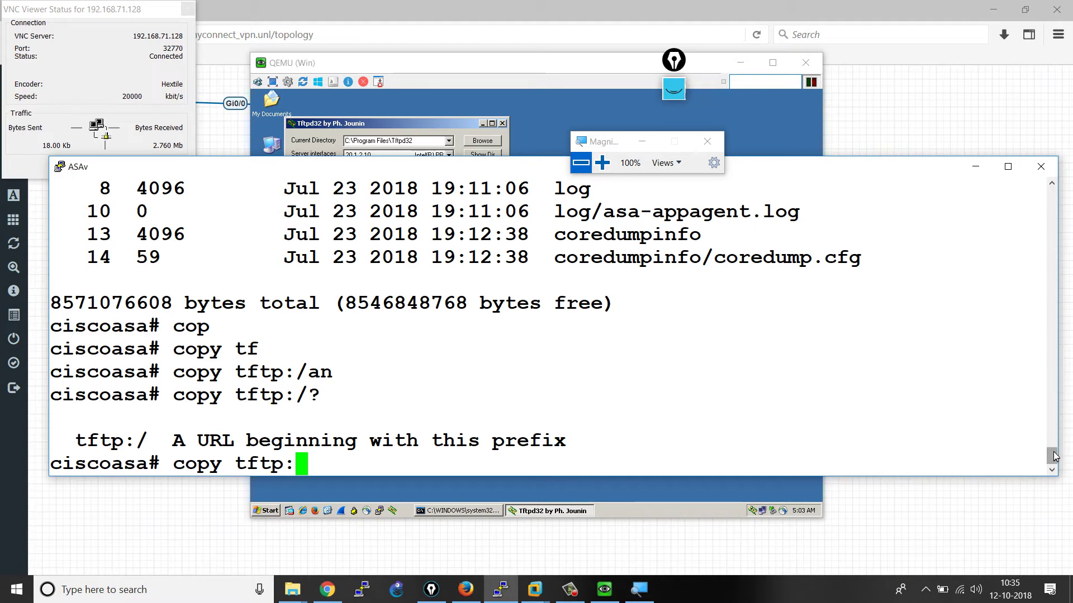
pyautogui.moveTo(1054, 455); pyautogui.dragTo(1054, 429)
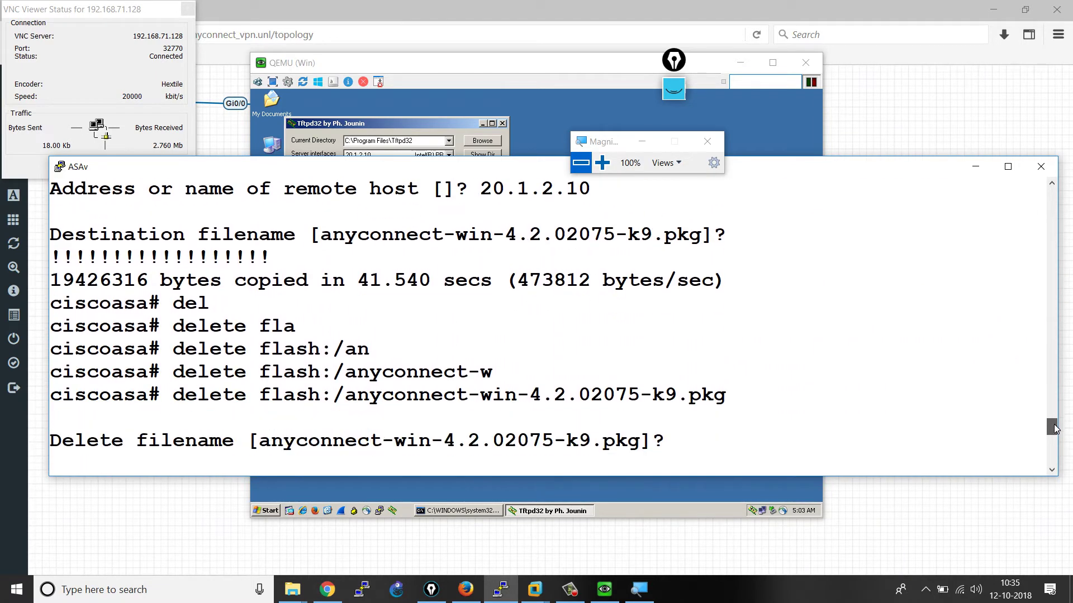
pyautogui.moveTo(335, 396); pyautogui.dragTo(724, 401)
pyautogui.hotkey('ctrl', 'c')
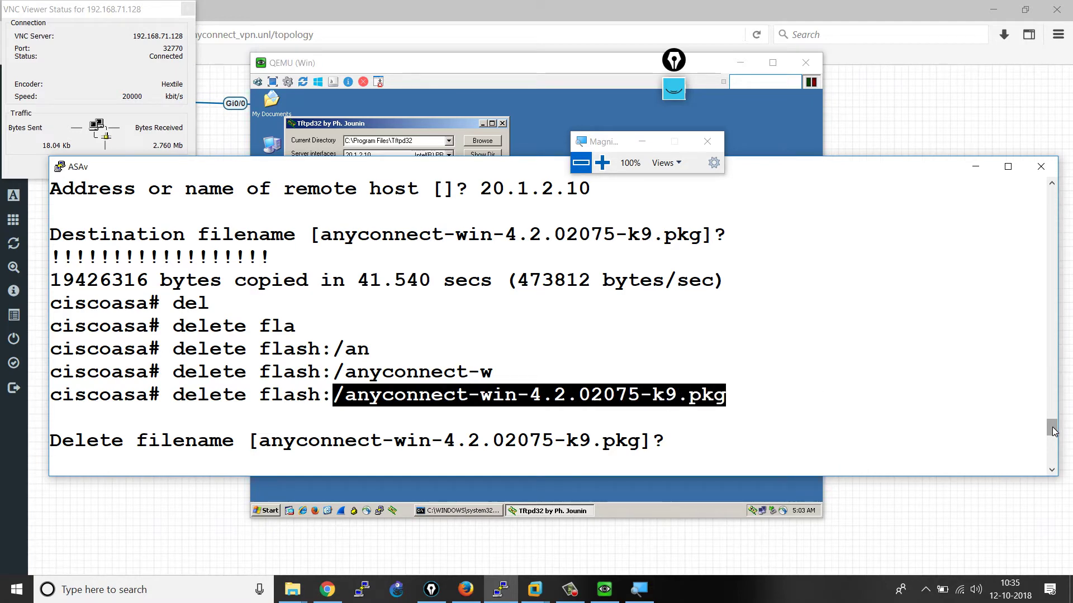
pyautogui.moveTo(1053, 428); pyautogui.dragTo(1055, 499)
pyautogui.rightClick(484, 425)
pyautogui.write('?')
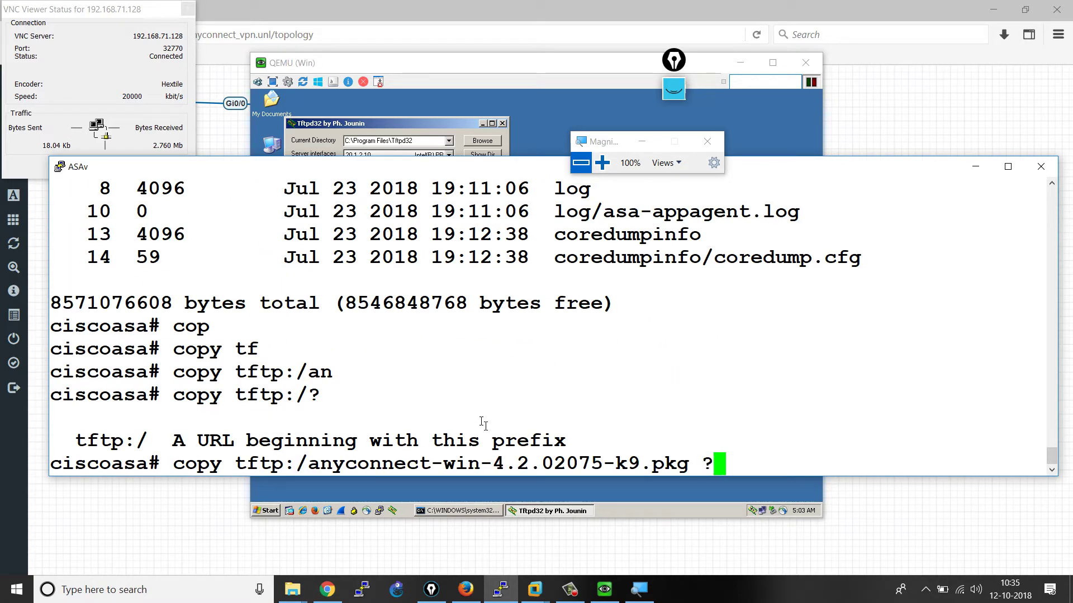
pyautogui.write('fl')
pyautogui.press('Tab')
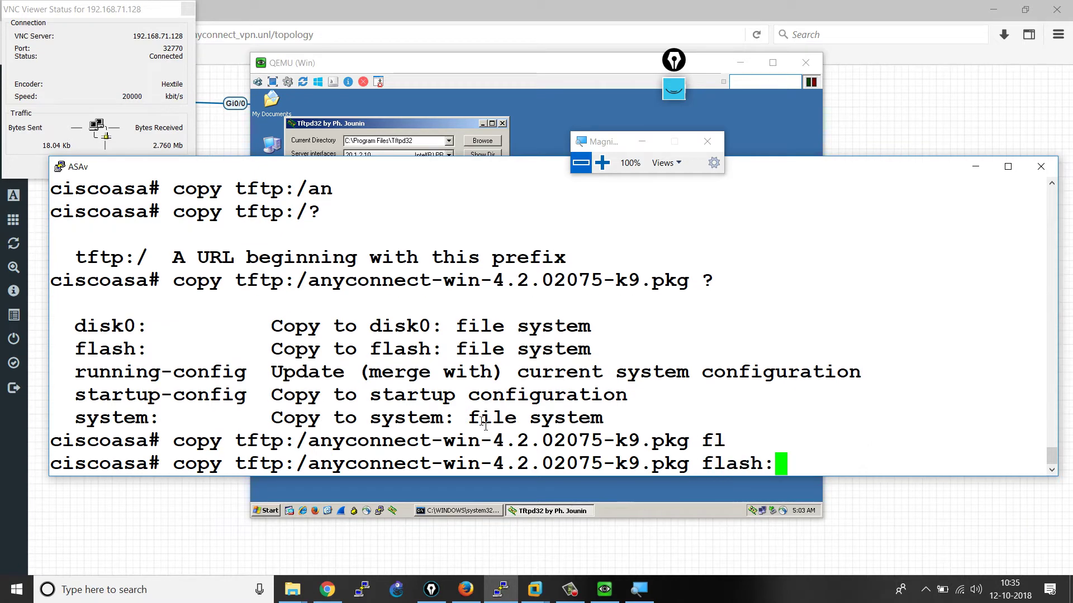
pyautogui.press('Return')
# - Enter TFTP server 20.1.2.10 and accept the default file names to restore the package
pyautogui.write('20.1.1.')
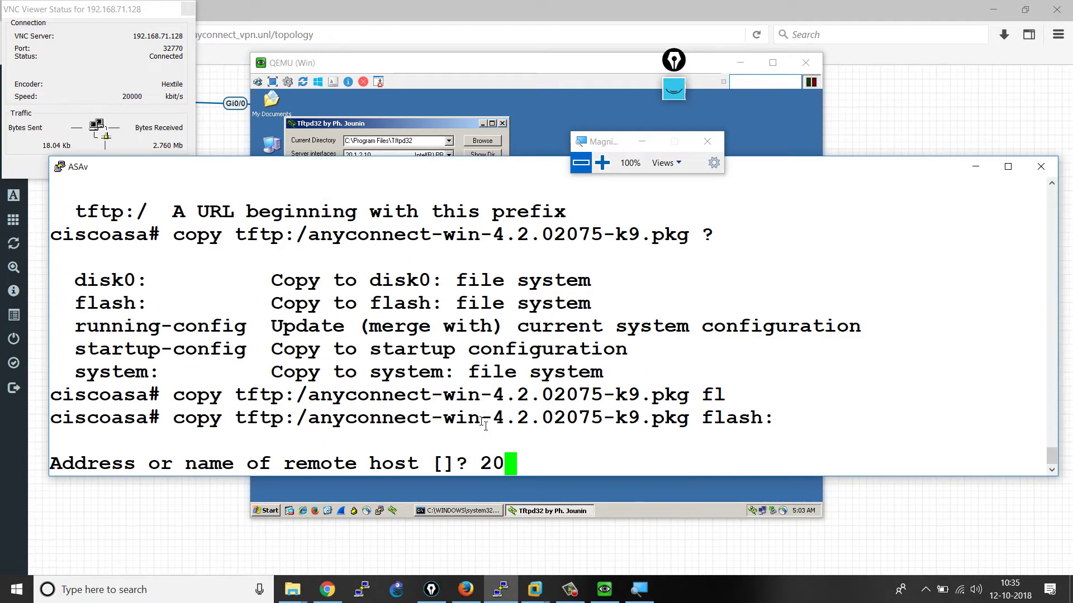
pyautogui.press('BackSpace')
pyautogui.press('BackSpace')
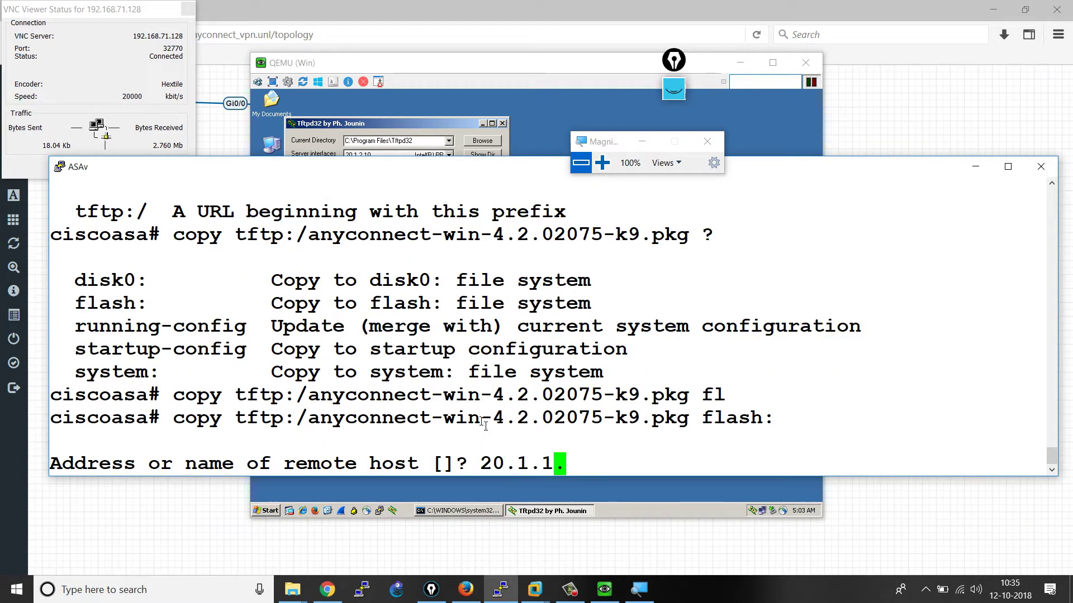
pyautogui.write('2.10')
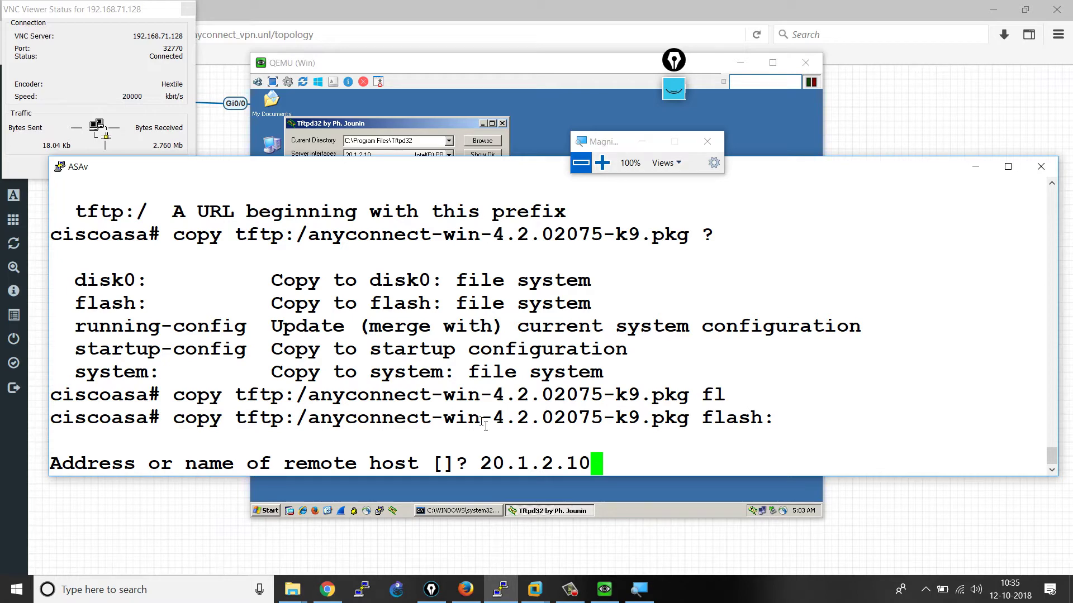
pyautogui.press('Return')
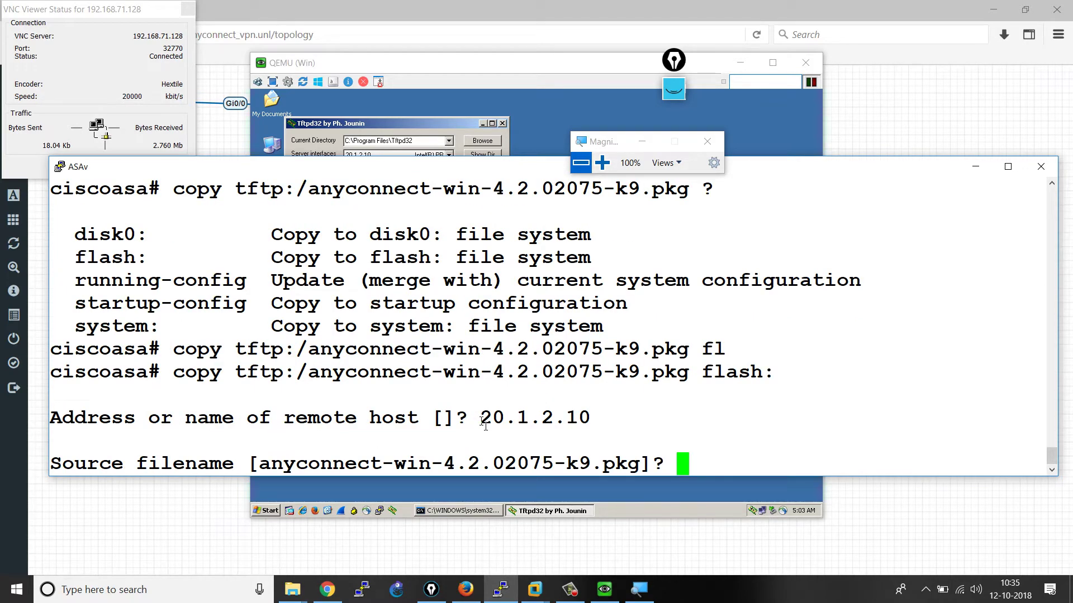
pyautogui.press('Return')
pyautogui.press('Return')
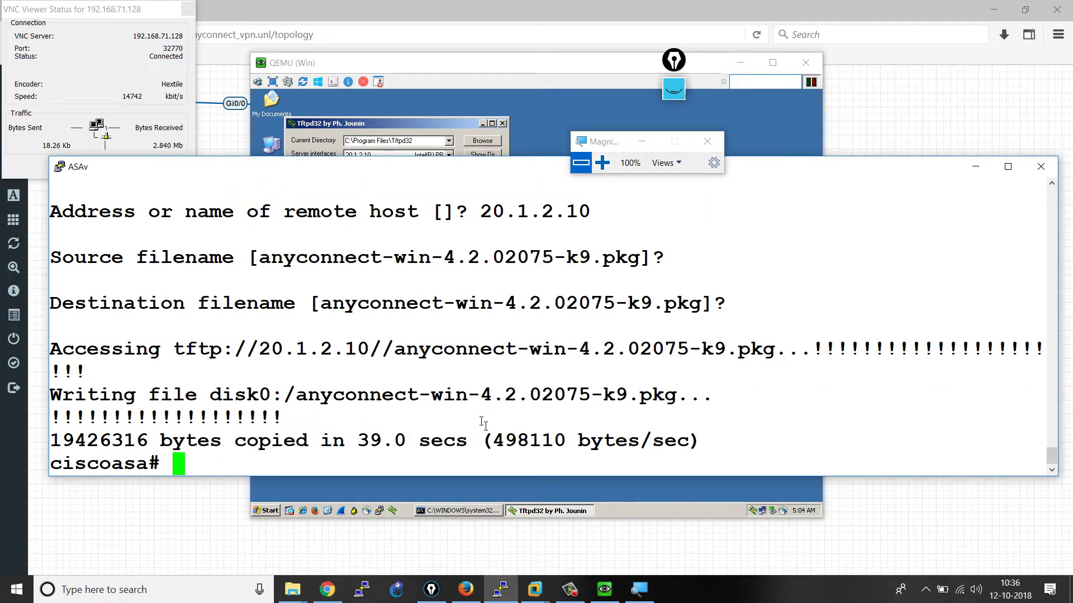
# - Run 'show flash:' to confirm the restored package's timestamp, then minimize the console
pyautogui.write('show fl')
pyautogui.write('a')
pyautogui.press('Tab')
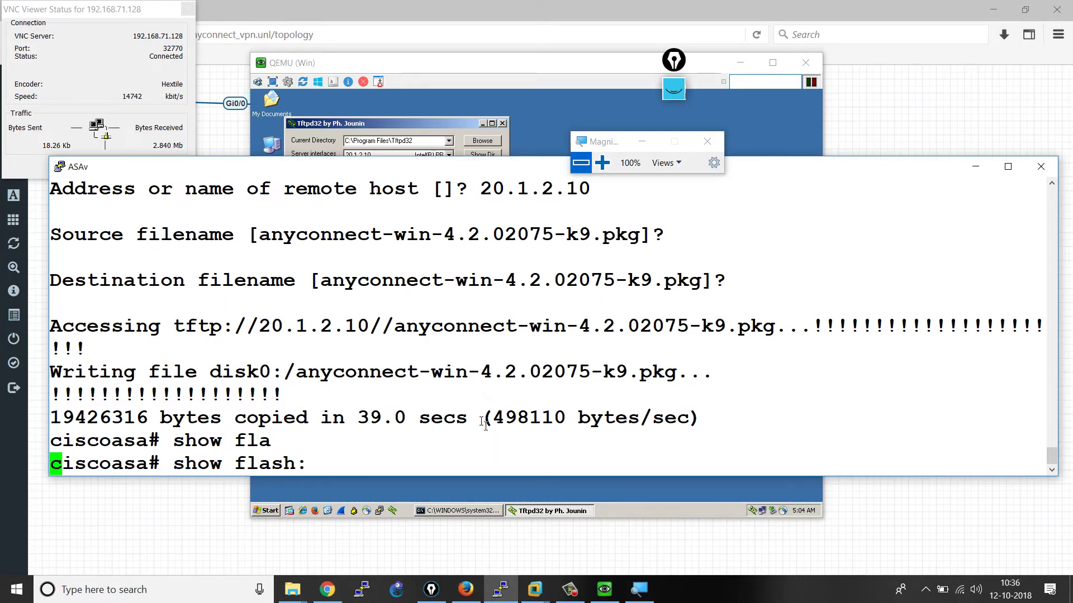
pyautogui.press('Return')
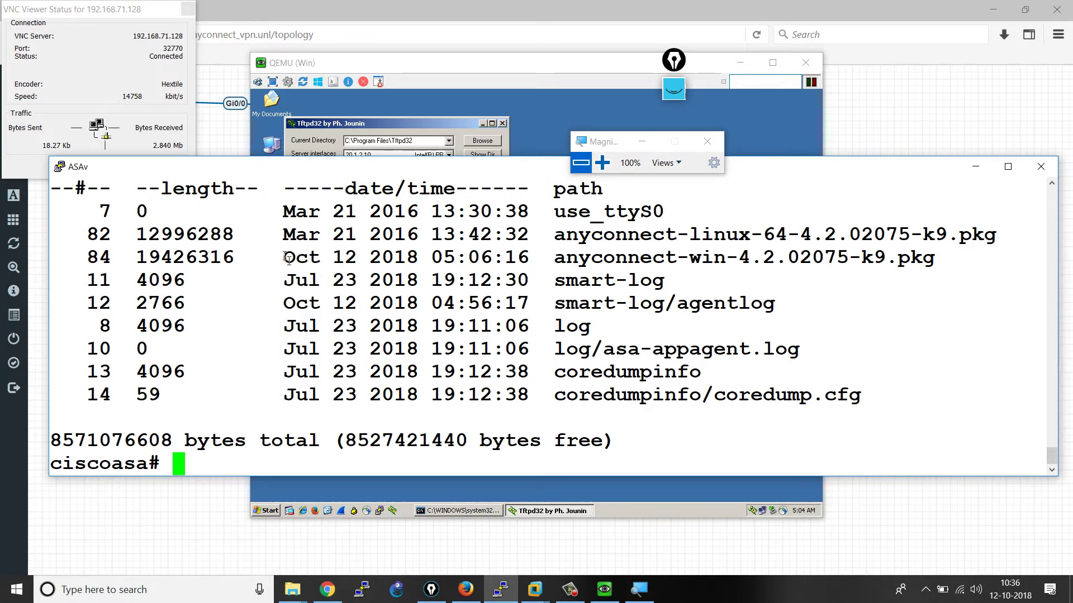
pyautogui.moveTo(284, 256); pyautogui.dragTo(350, 252)
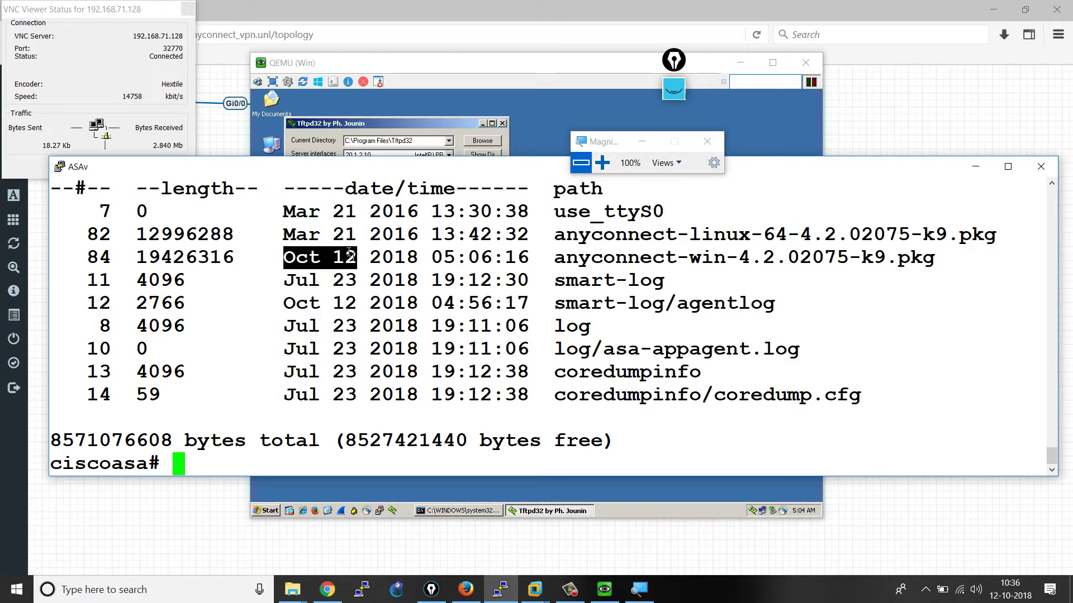
pyautogui.moveTo(349, 252); pyautogui.dragTo(531, 271)
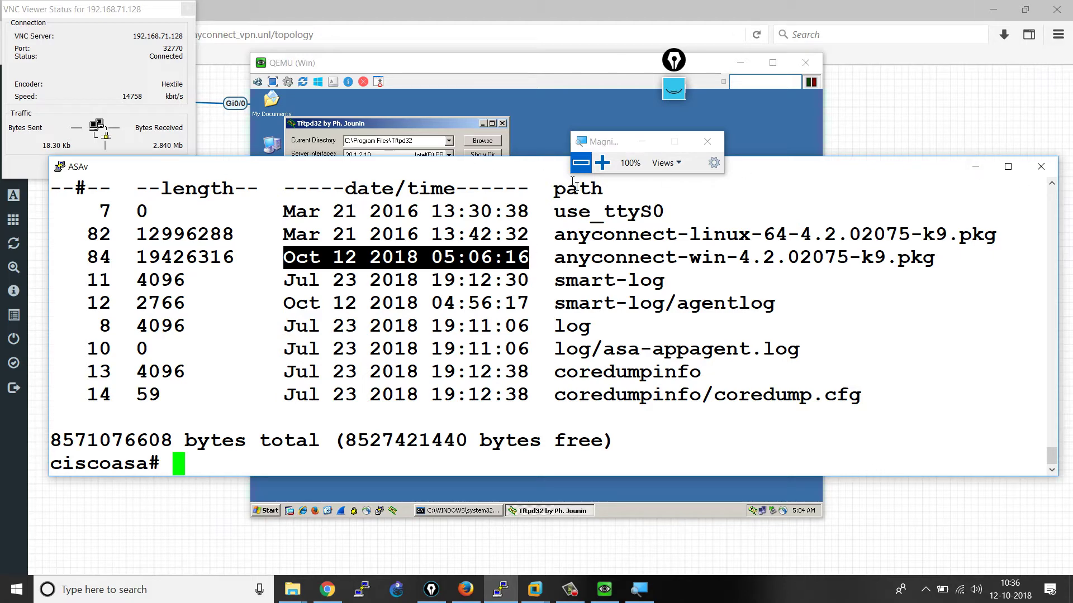
pyautogui.click(975, 166)
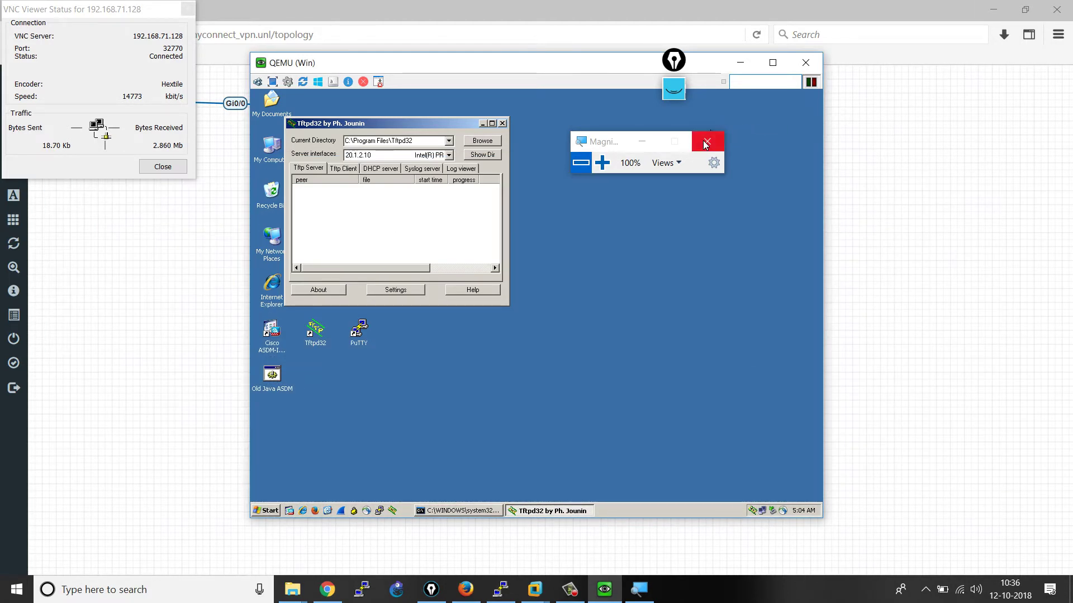
# - Launch the ASDM-IDM Launcher and enter device address 20.1.2.1
pyautogui.click(706, 140)
pyautogui.click(483, 124)
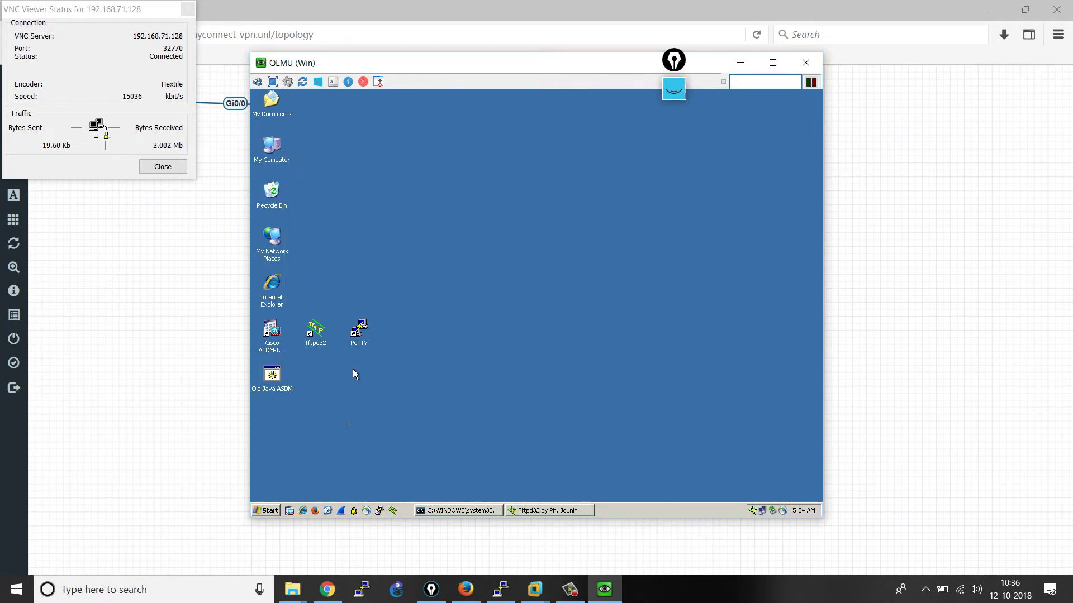
pyautogui.doubleClick(271, 332)
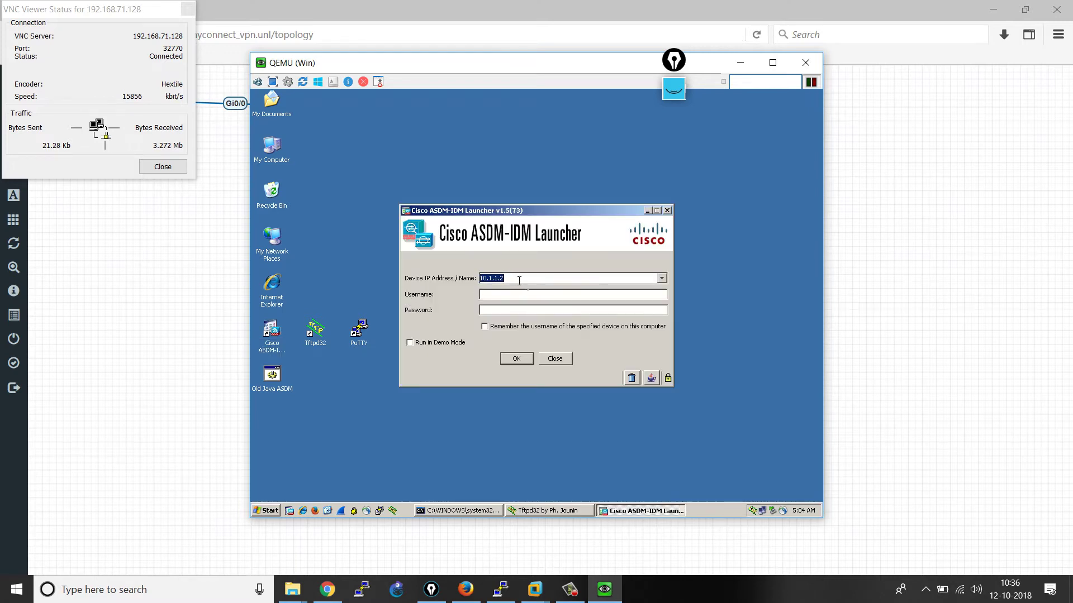
pyautogui.write('20.1.2.1')
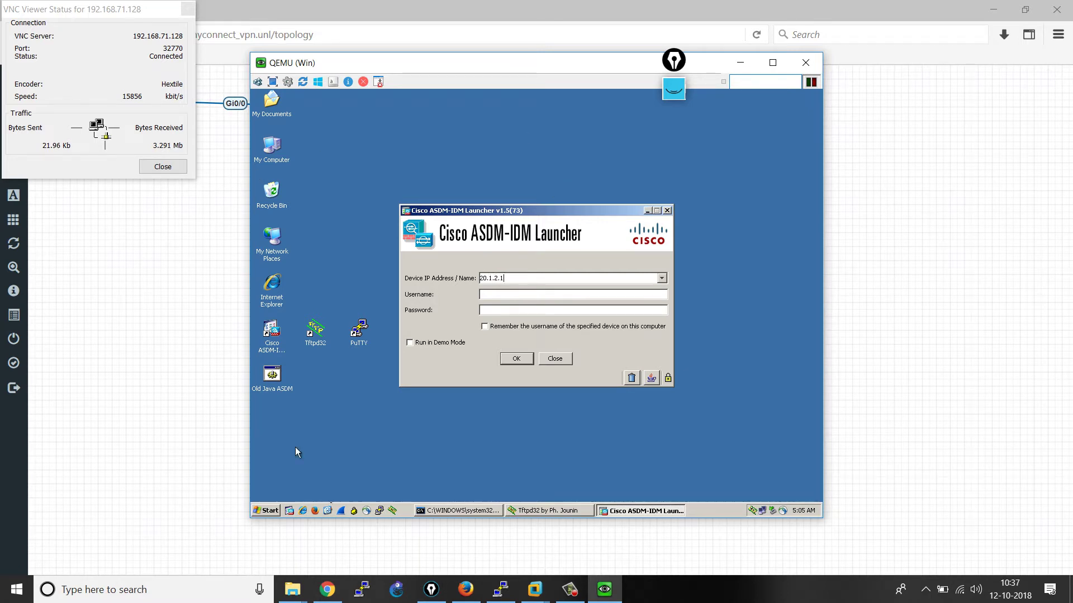
# - Start the Windows Magnifier at 200% zoom
pyautogui.press('super')
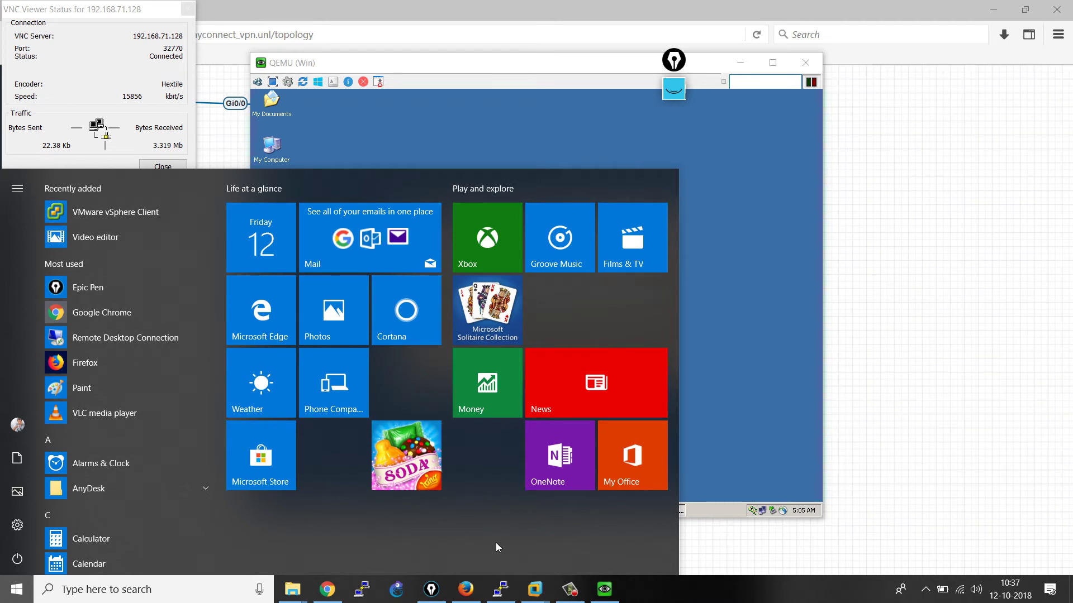
pyautogui.press('Escape')
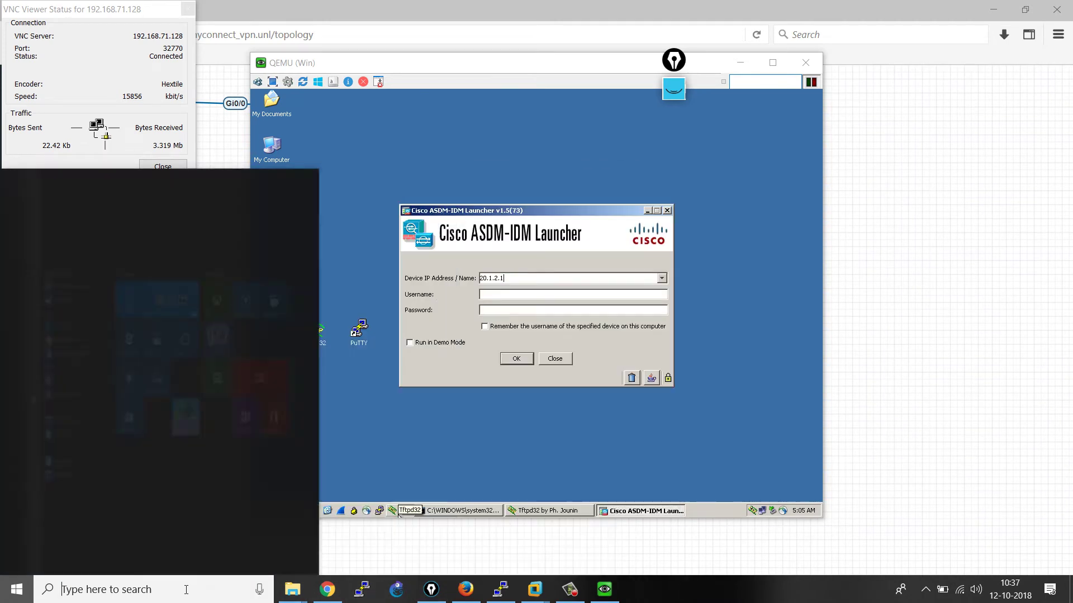
pyautogui.write('mag')
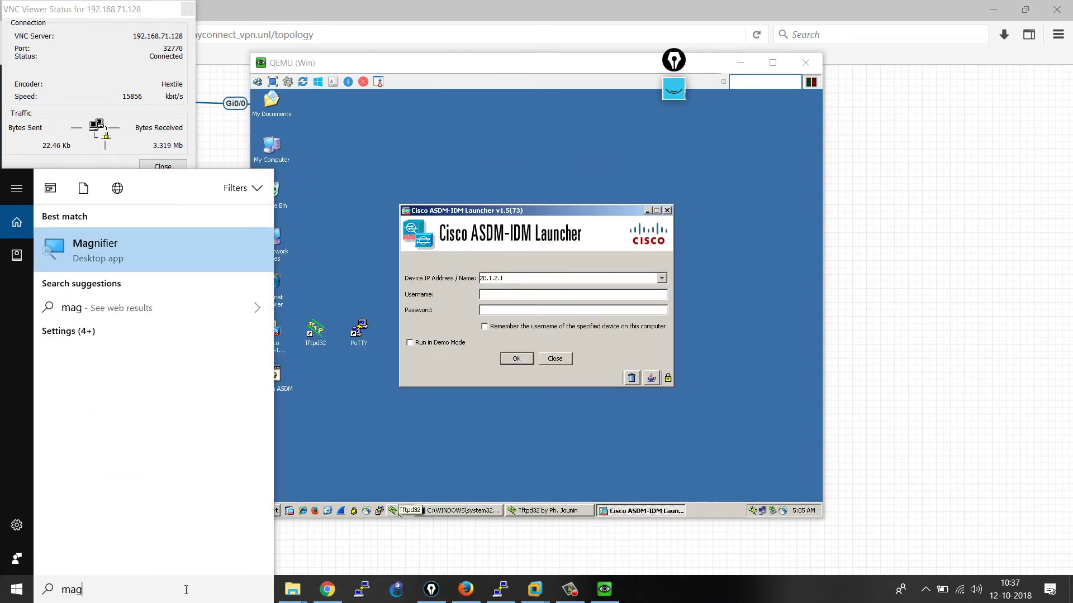
pyautogui.press('Return')
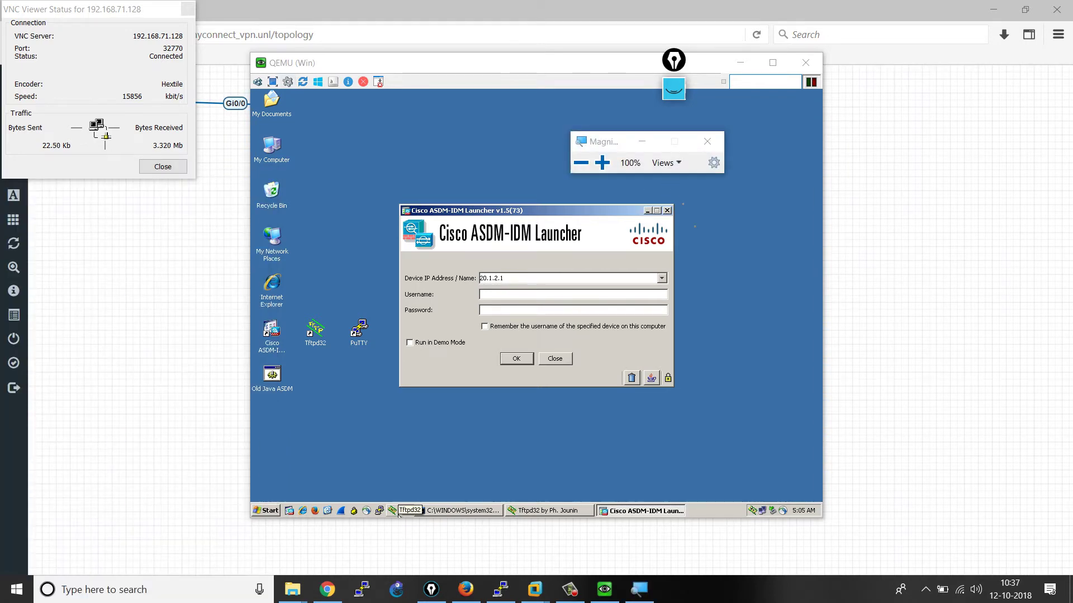
pyautogui.click(602, 163)
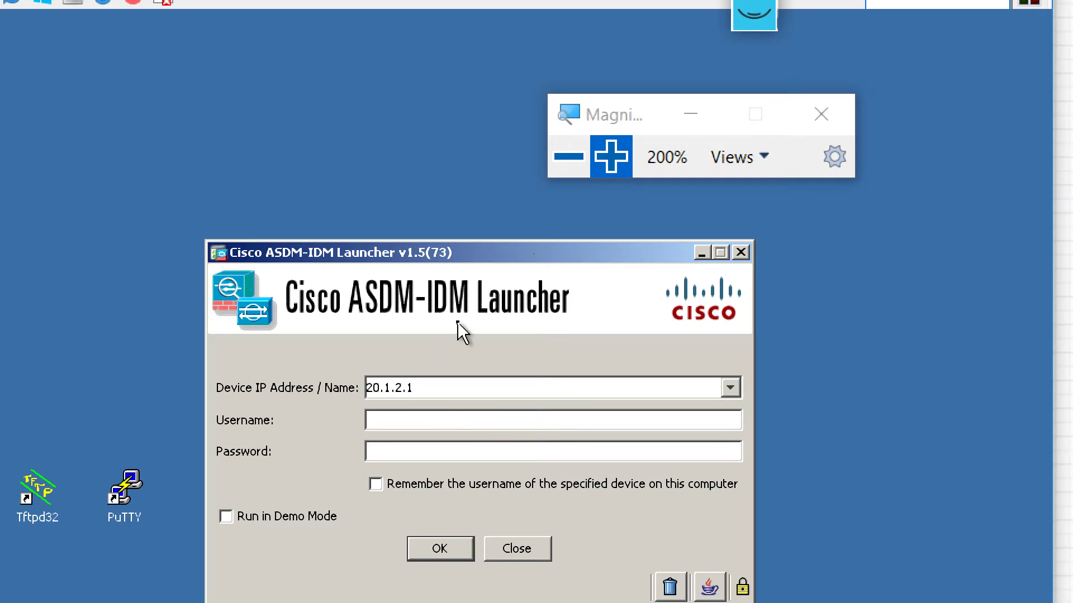
# - Append port :8443 to the device address and connect
pyautogui.click(461, 384)
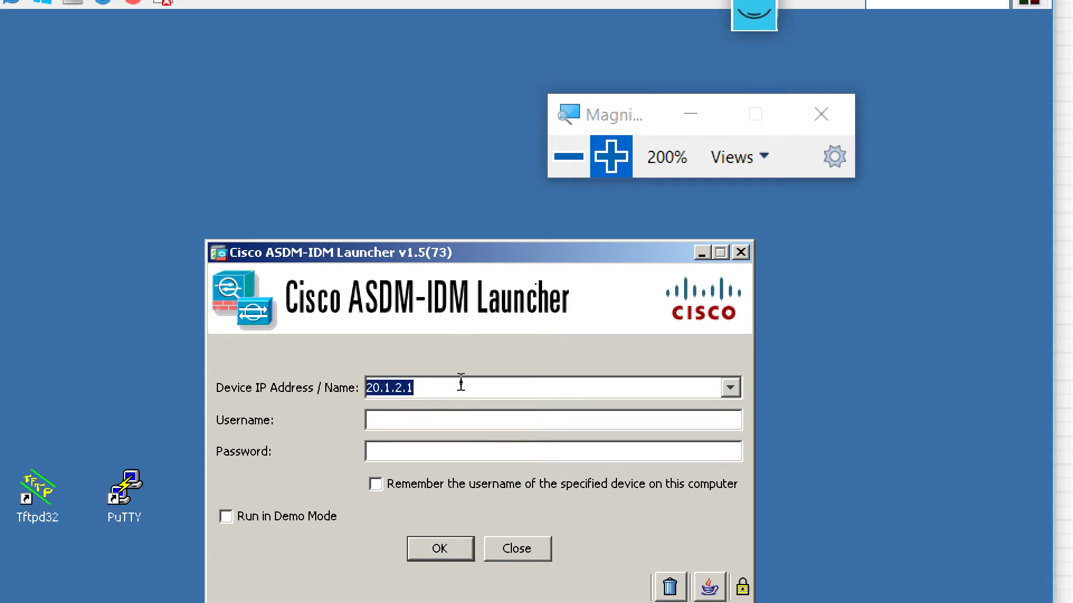
pyautogui.click(461, 385)
pyautogui.write(':8')
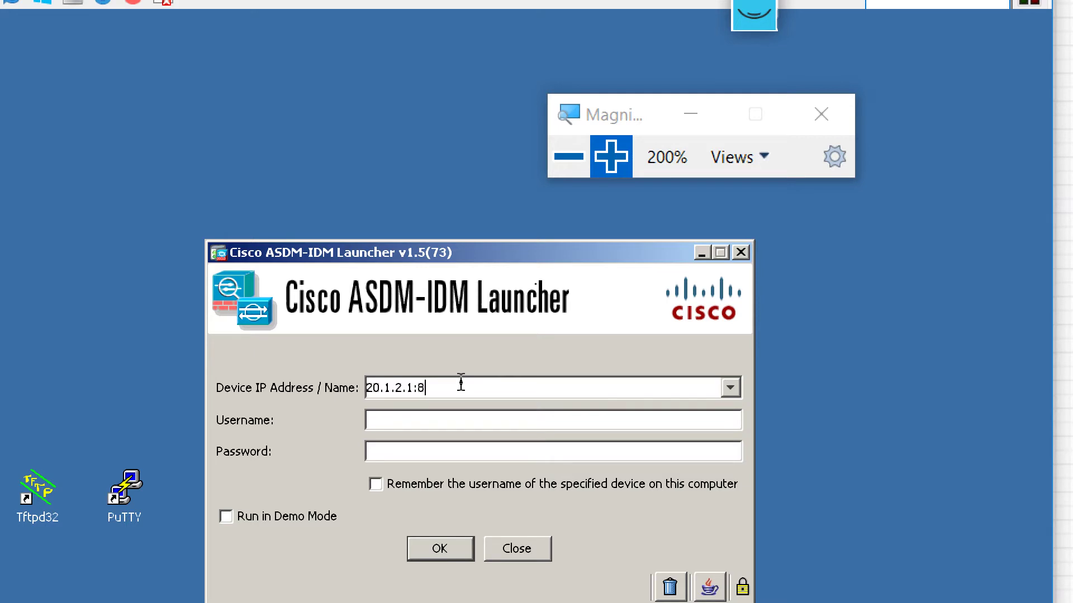
pyautogui.write('443')
pyautogui.click(435, 545)
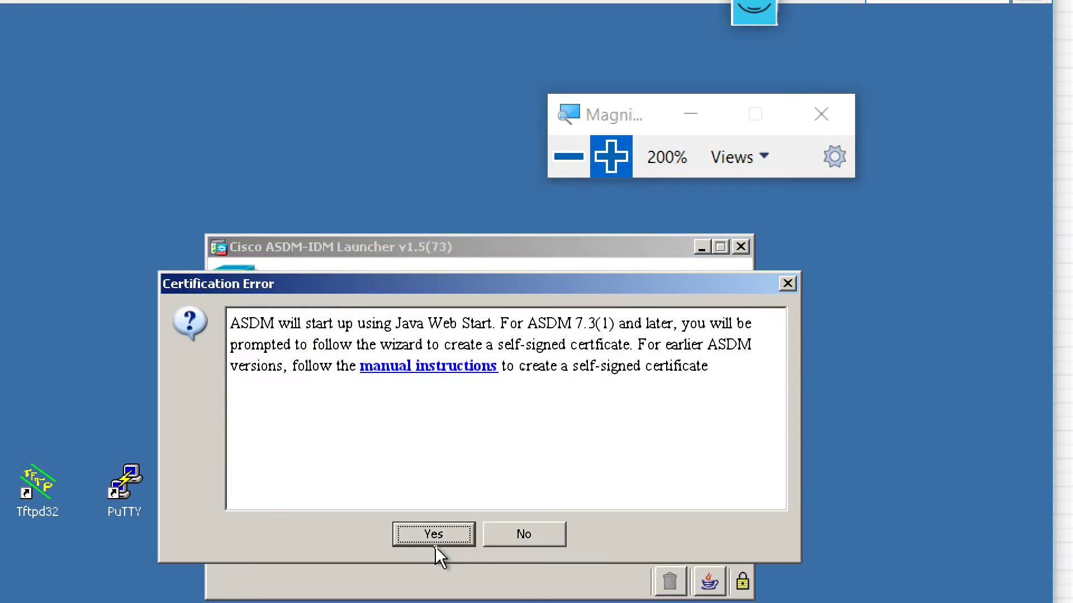
# - Accept the certification error and security warning, tick 'I accept the risk', and run ASDM
pyautogui.click(435, 545)
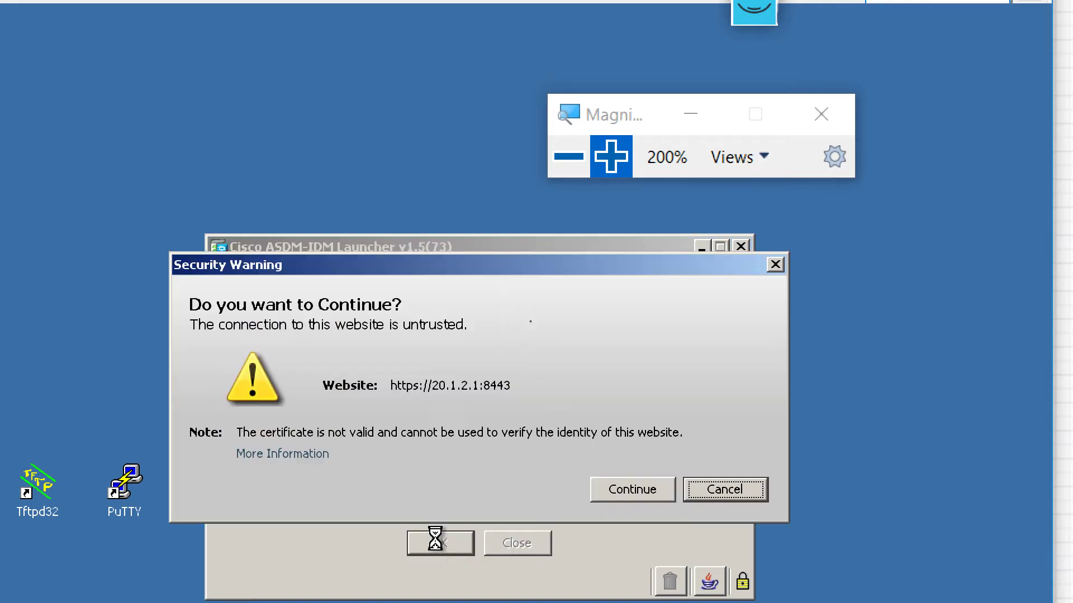
pyautogui.click(619, 489)
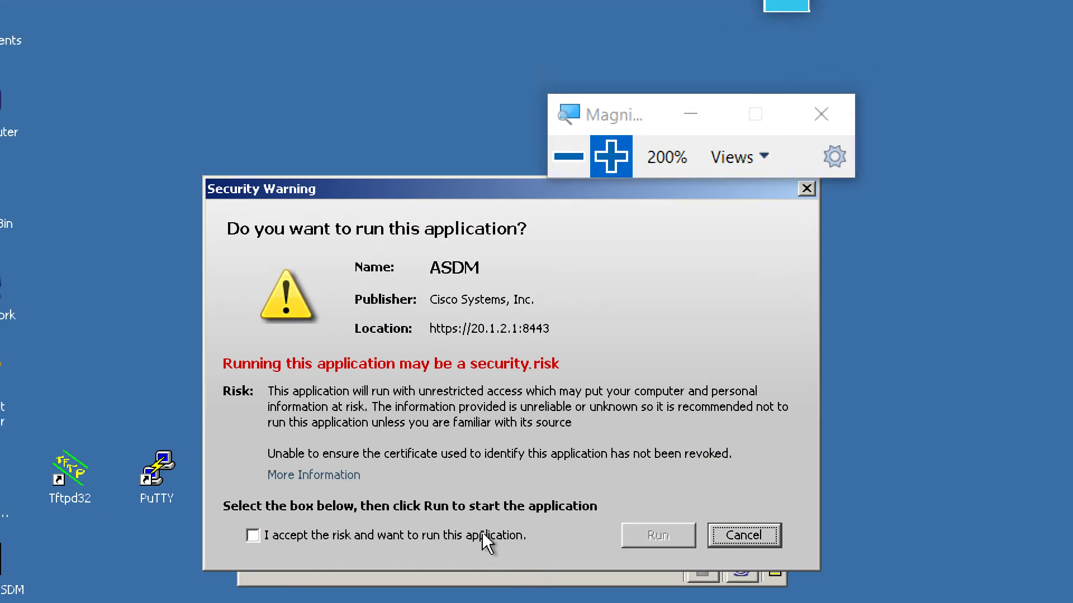
pyautogui.click(481, 535)
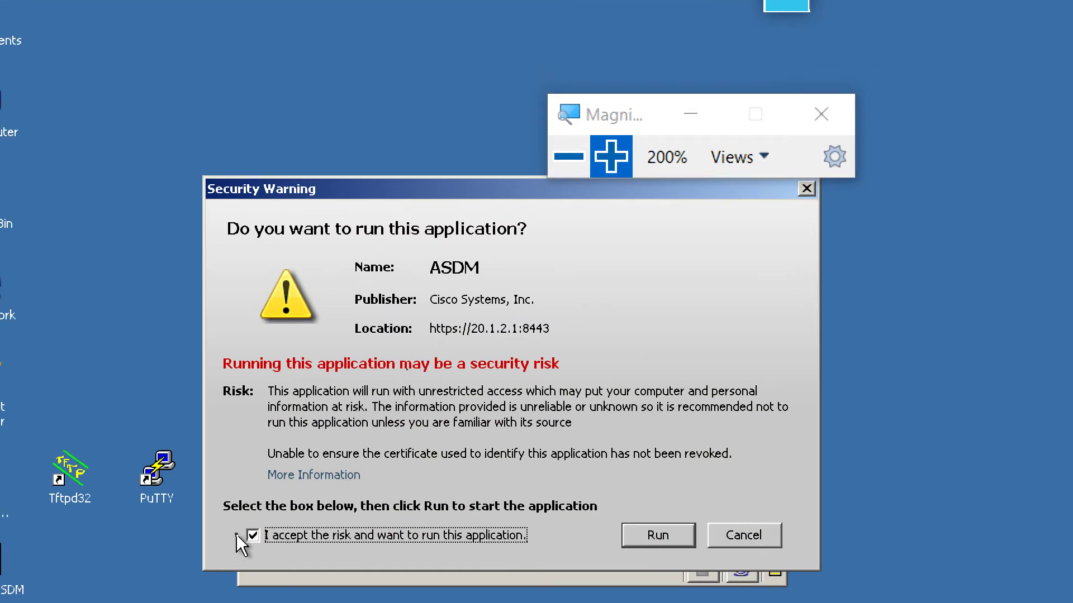
pyautogui.click(657, 535)
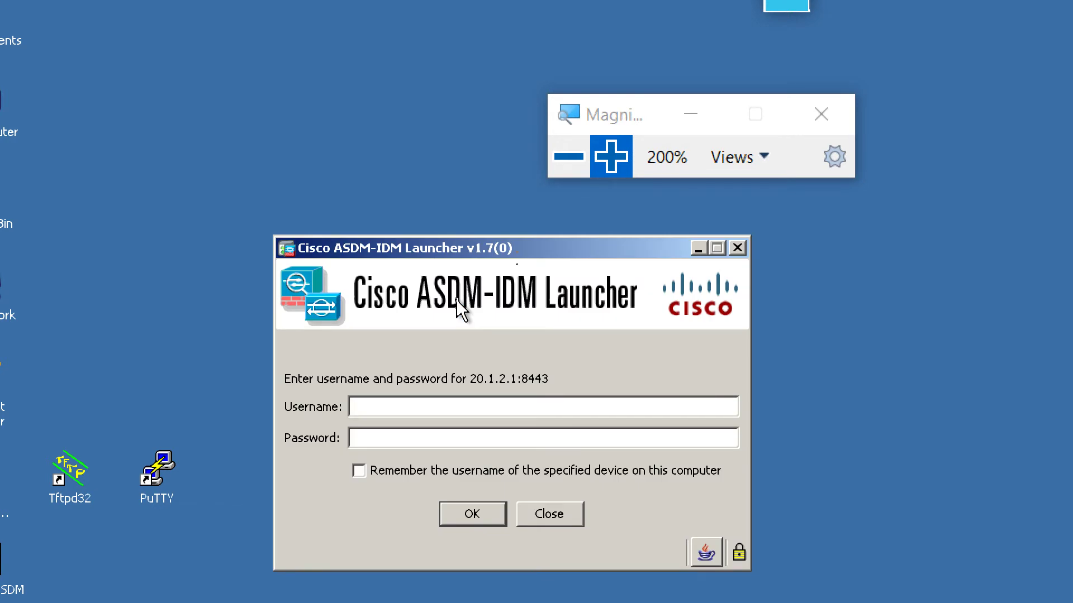
# - Log in with blank username and password and wait for ASDM 7.6(1) to open
pyautogui.click(481, 514)
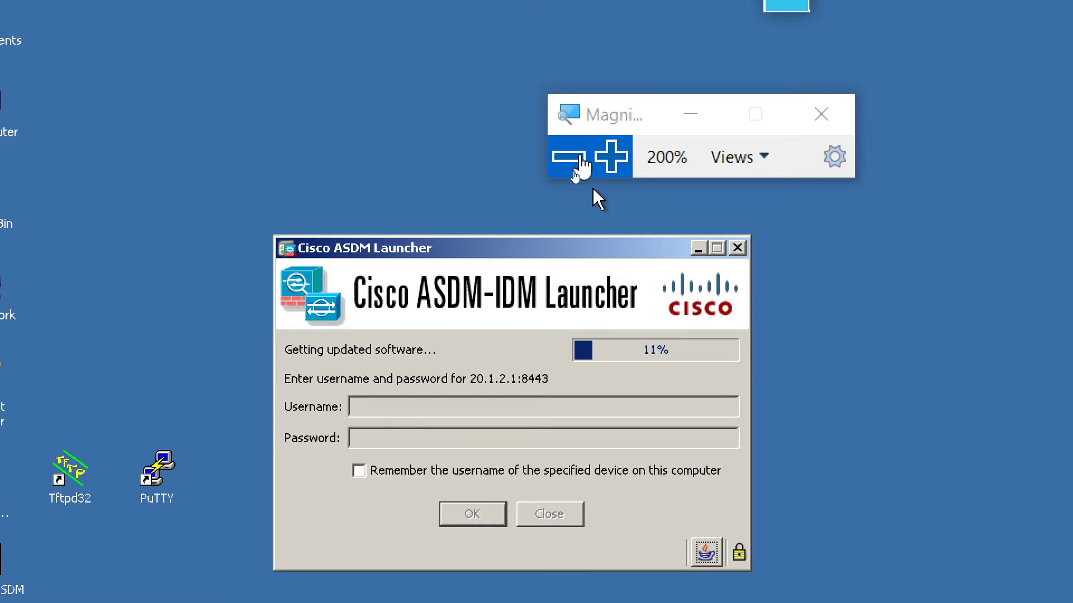
pyautogui.click(569, 158)
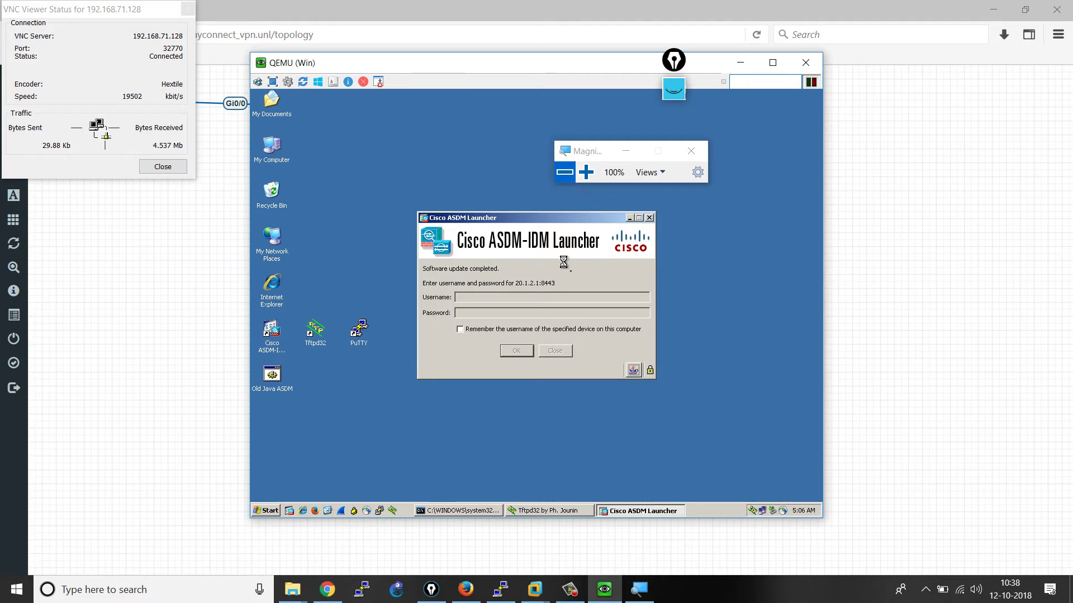
pyautogui.click(586, 173)
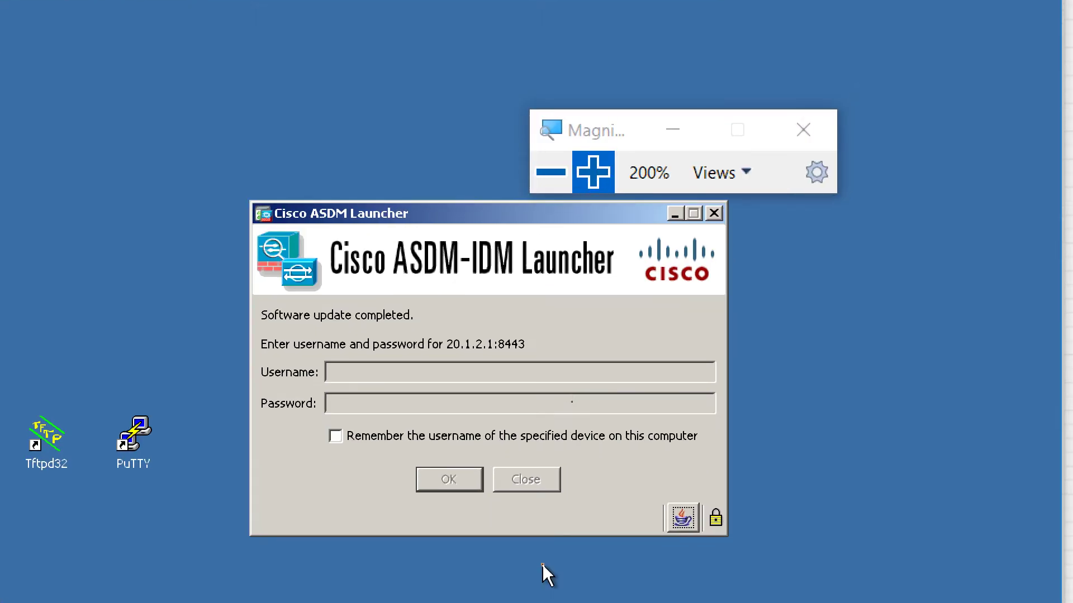
pyautogui.click(551, 184)
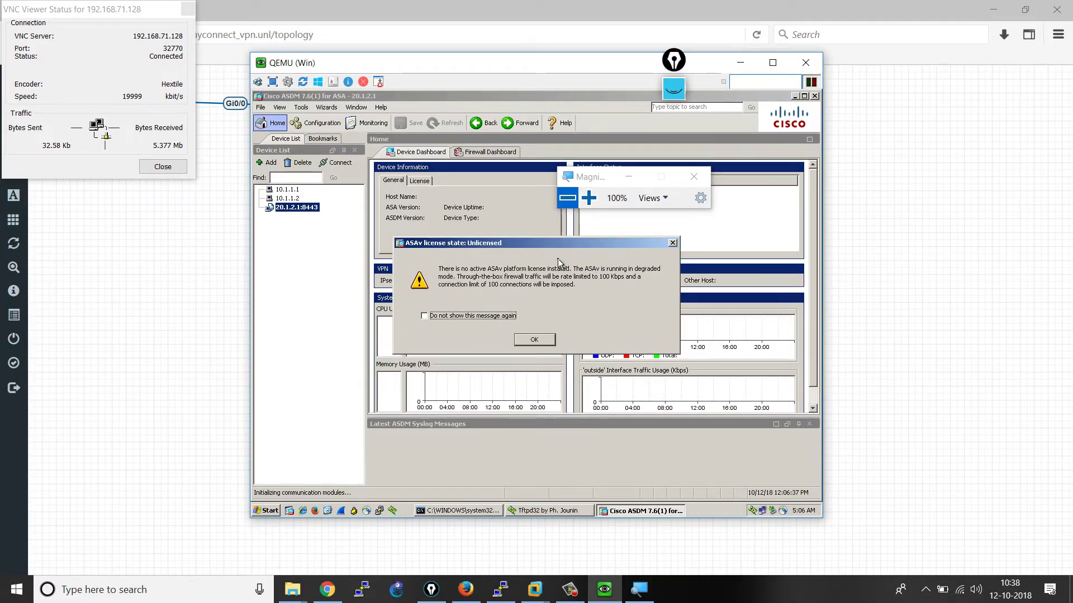
# - Suppress the unlicensed-ASAv warning and exit the identity Certificate Wizard
pyautogui.click(509, 317)
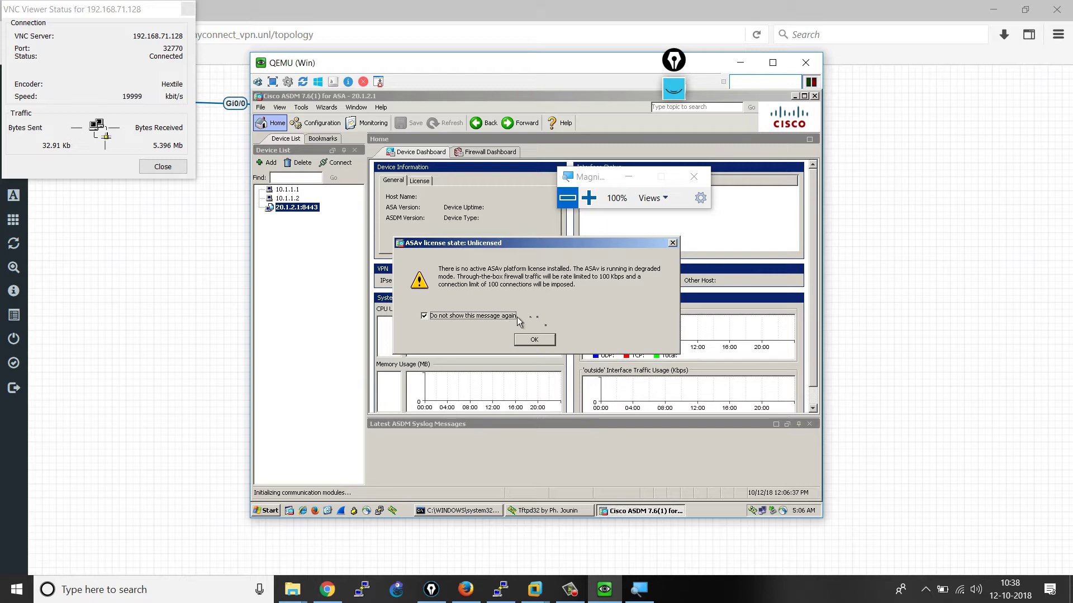
pyautogui.click(552, 338)
pyautogui.click(586, 201)
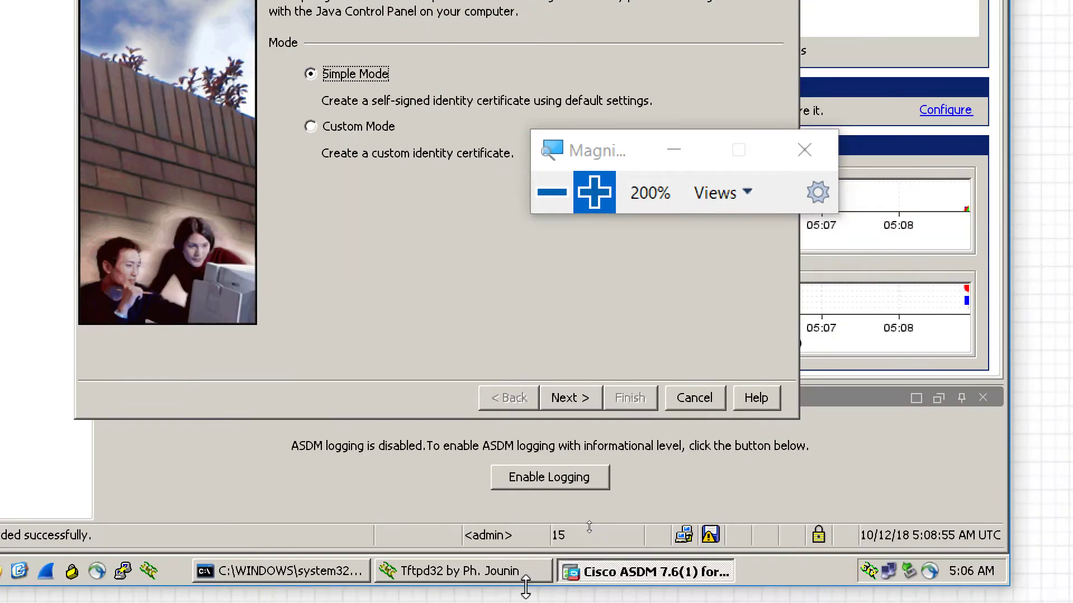
pyautogui.click(690, 393)
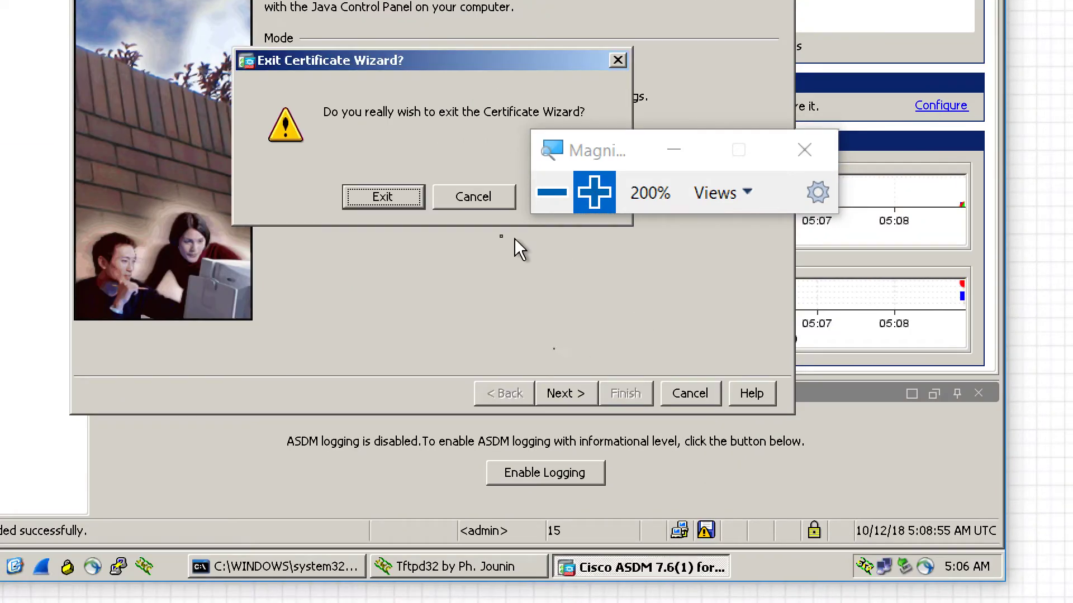
pyautogui.click(400, 203)
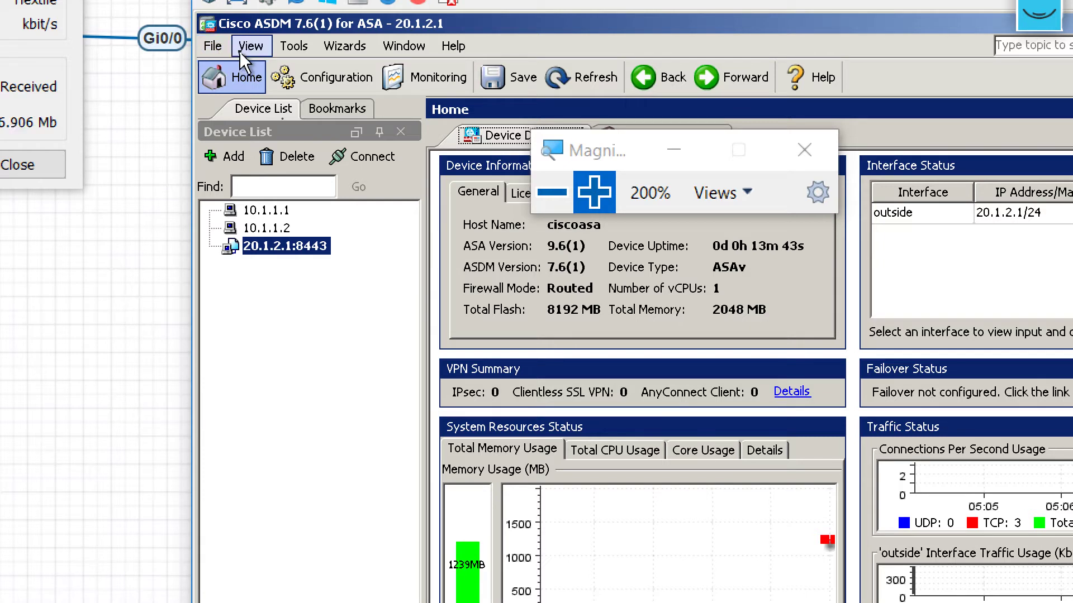
# - Enable 'Preview commands before sending them to the device' in Tools > Preferences
pyautogui.click(240, 52)
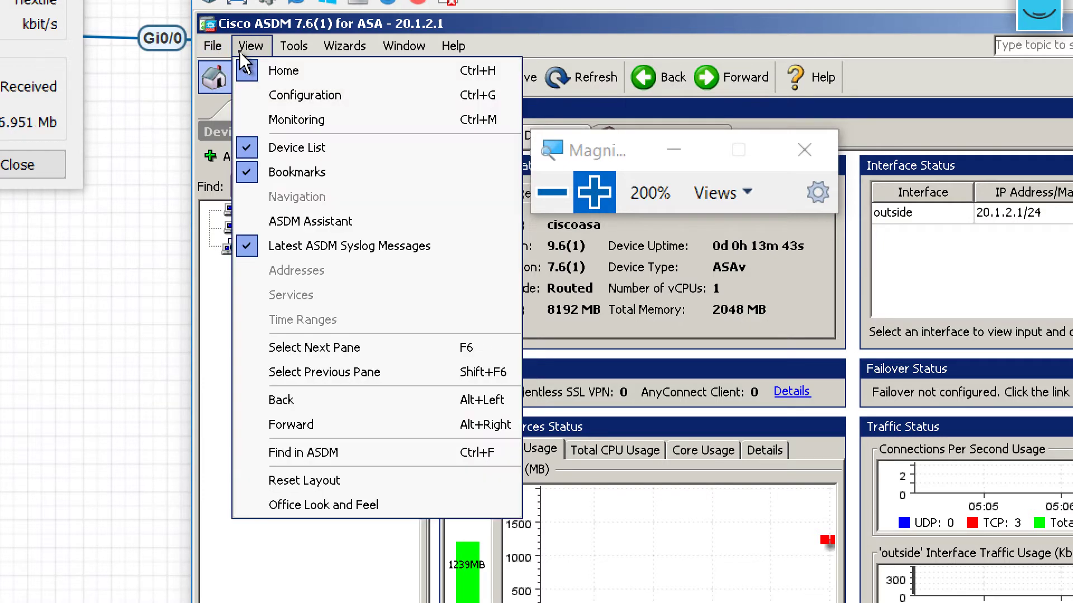
pyautogui.moveTo(307, 52)
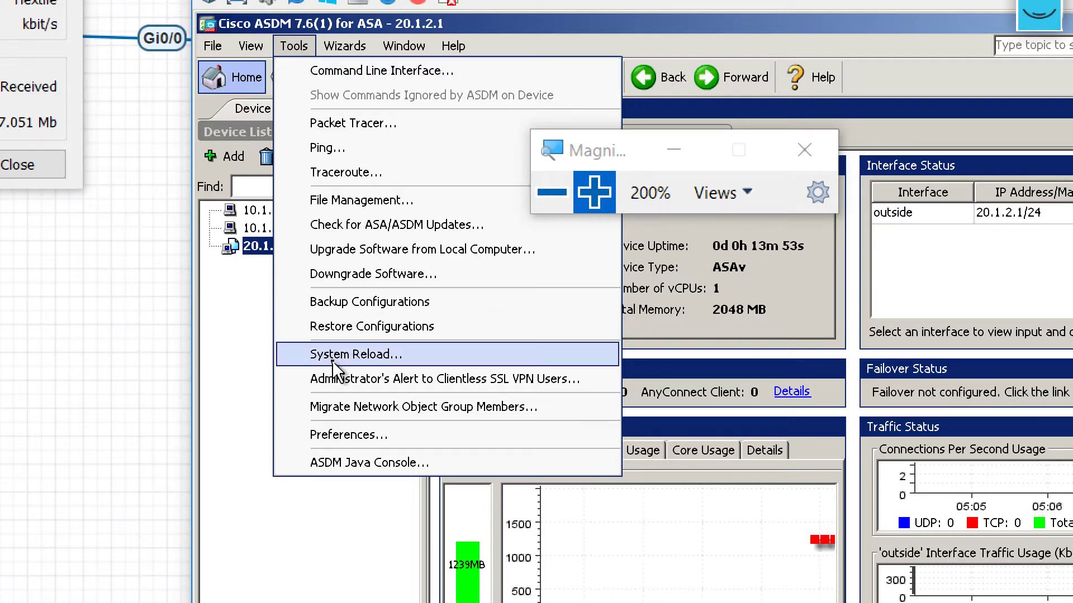
pyautogui.click(341, 433)
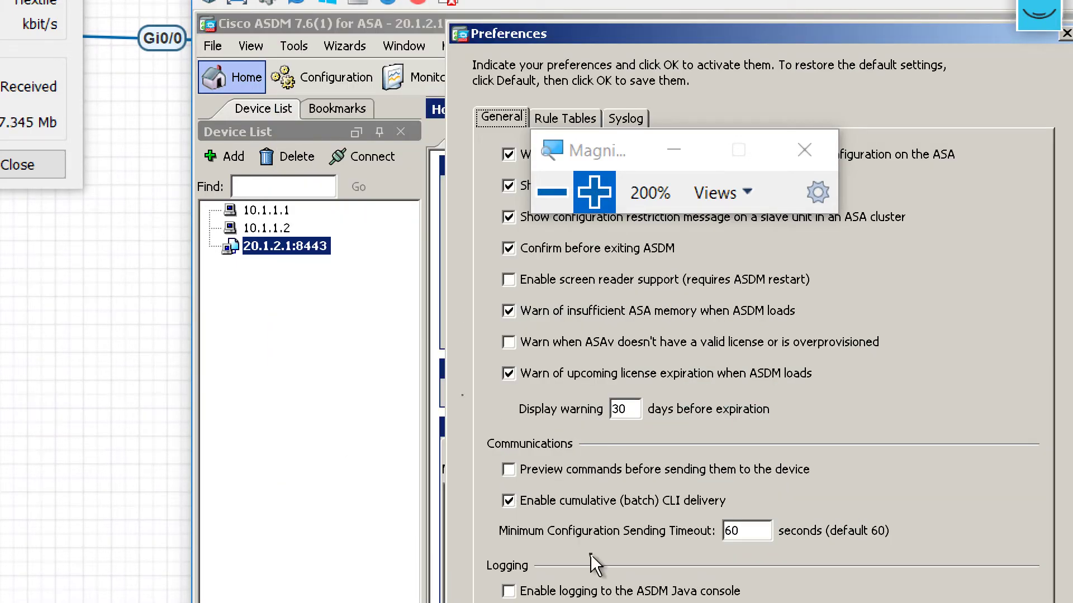
pyautogui.click(501, 385)
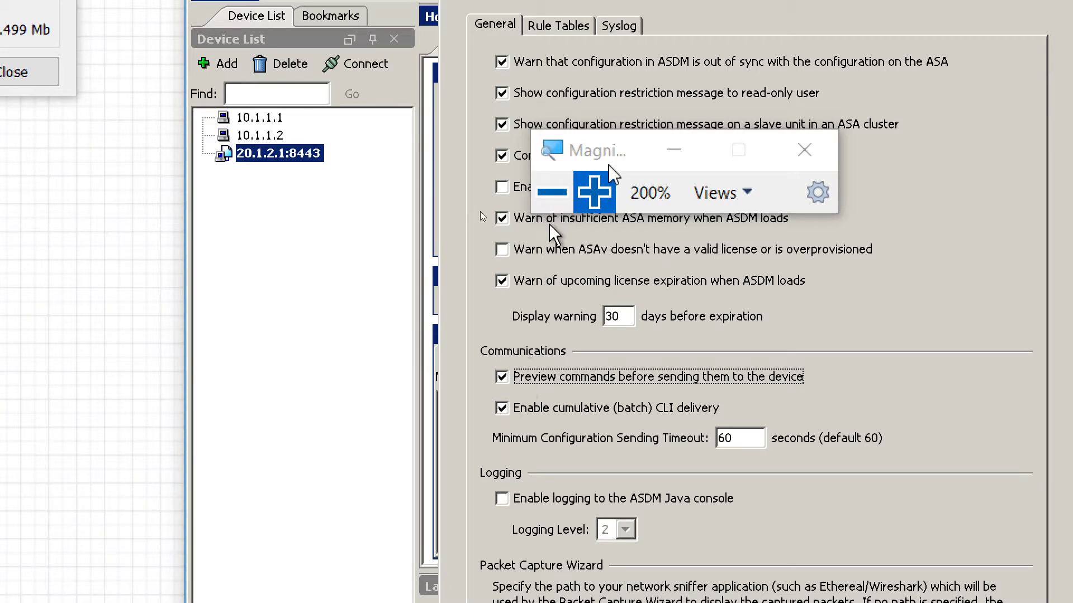
pyautogui.click(548, 26)
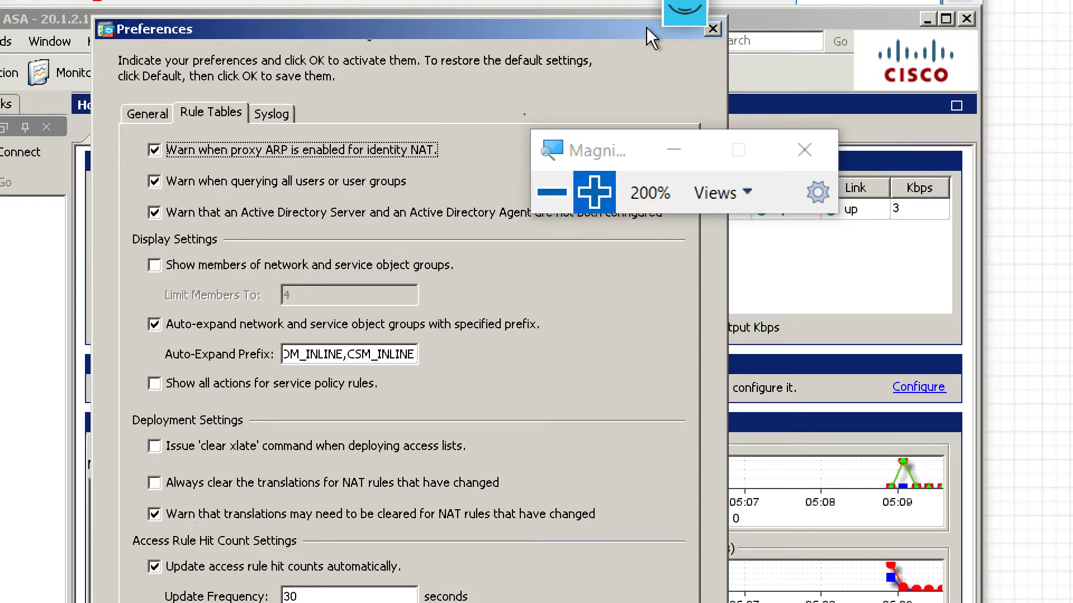
pyautogui.moveTo(316, 34); pyautogui.dragTo(246, 42)
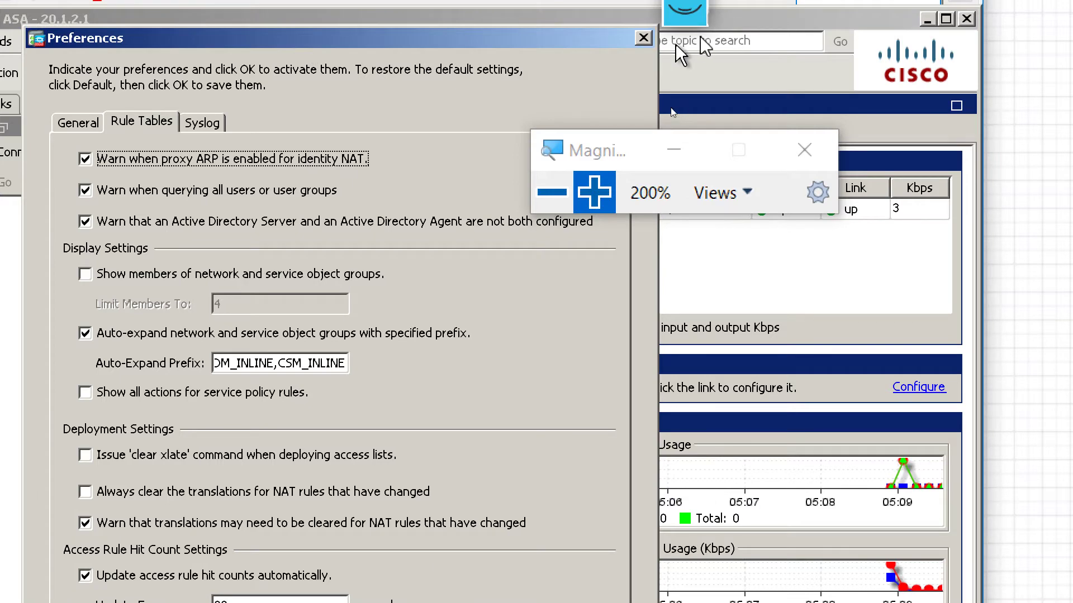
pyautogui.click(642, 40)
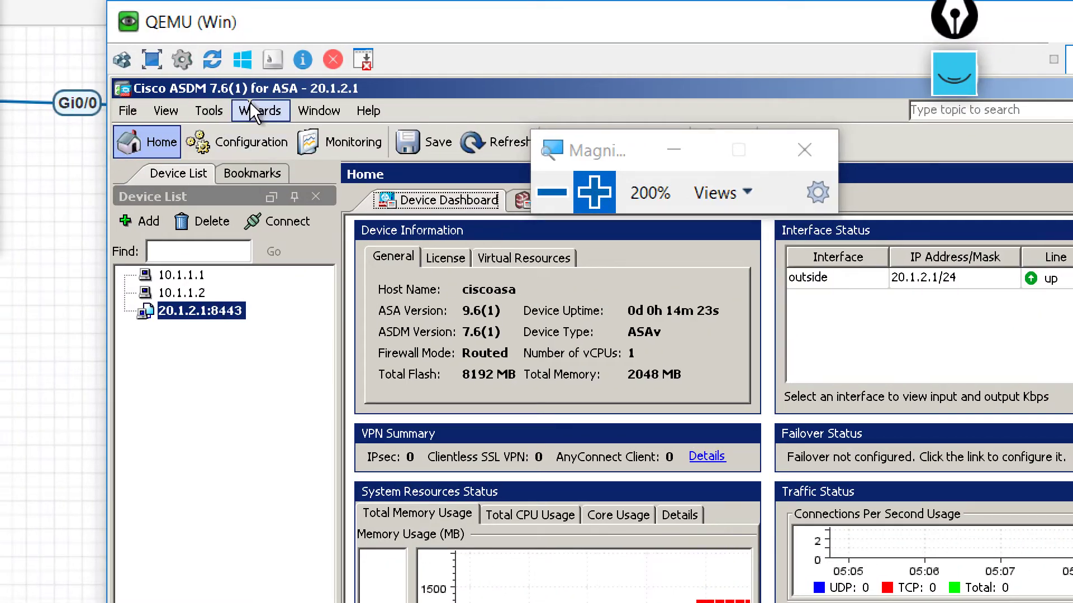
# - Launch the AnyConnect VPN Wizard from Wizards > VPN Wizards and advance past the intro
pyautogui.click(252, 109)
pyautogui.moveTo(300, 161)
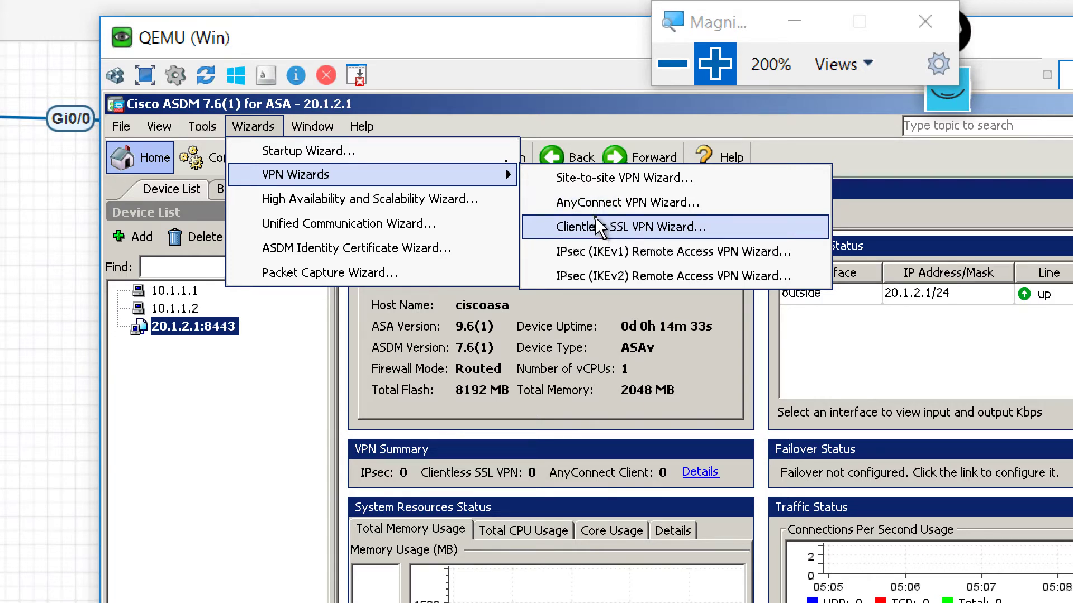
pyautogui.click(600, 198)
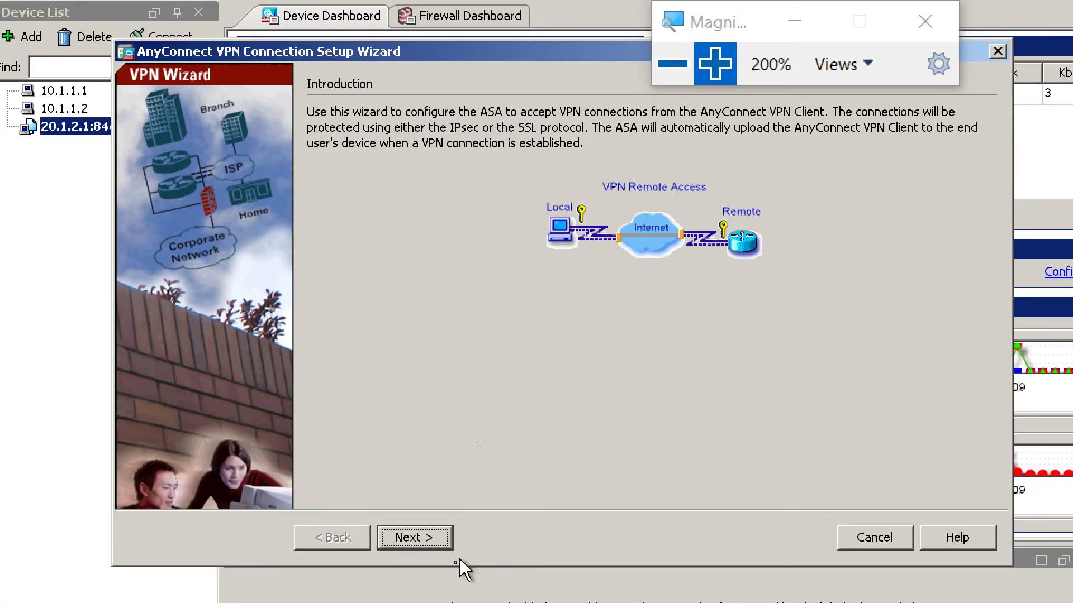
pyautogui.click(431, 531)
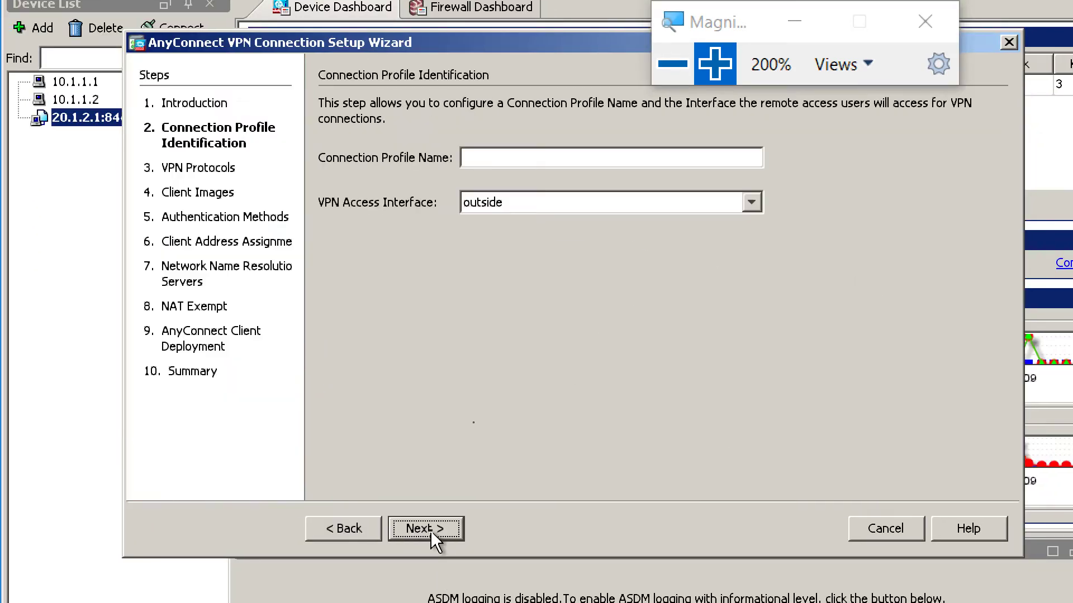
# - Enter 'Sales' as the Connection Profile Name, keeping the outside interface
pyautogui.click(499, 154)
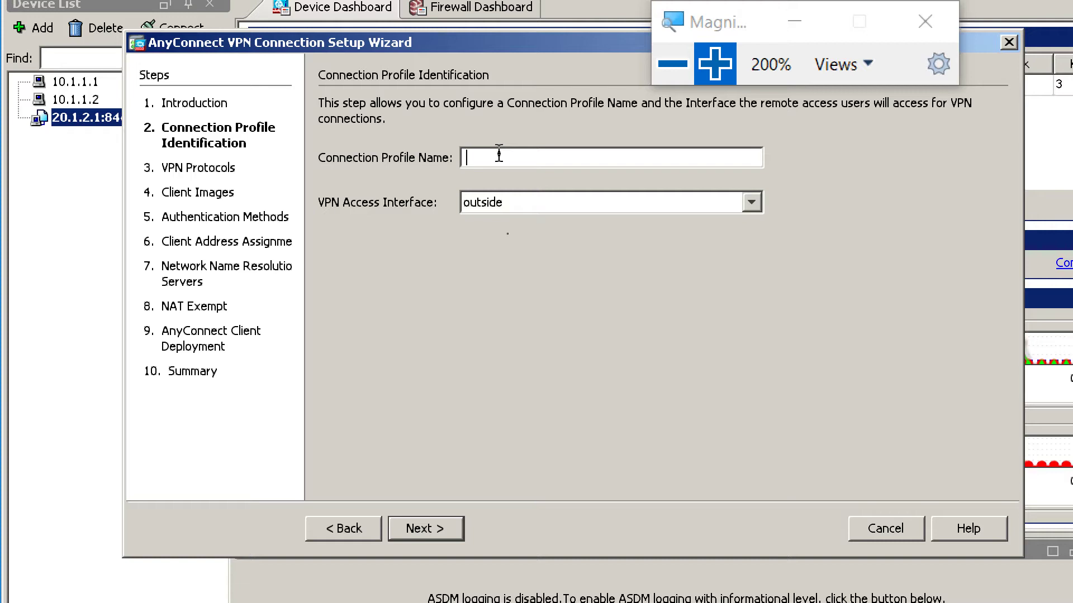
pyautogui.write('Sales')
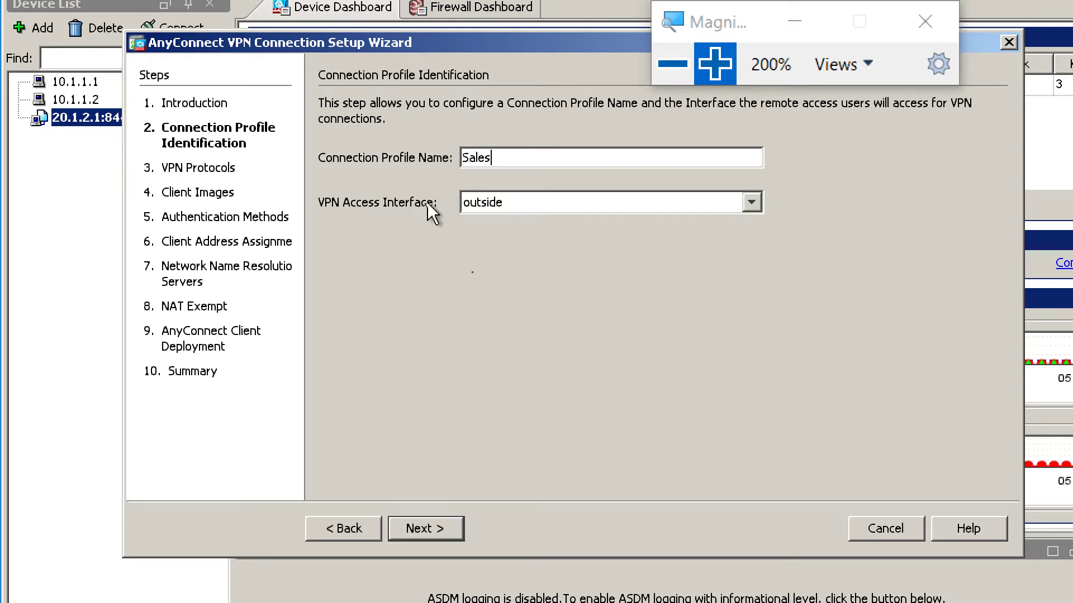
pyautogui.moveTo(485, 213)
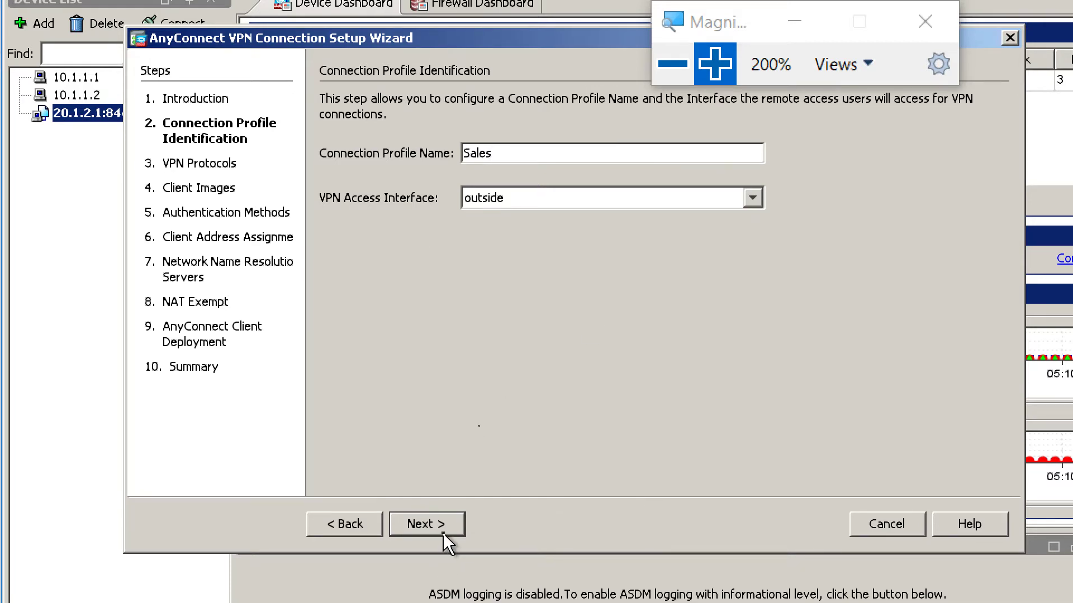
# - Restrict the Sales profile to SSL only by clearing IPsec, leaving no device certificate selected
pyautogui.click(443, 532)
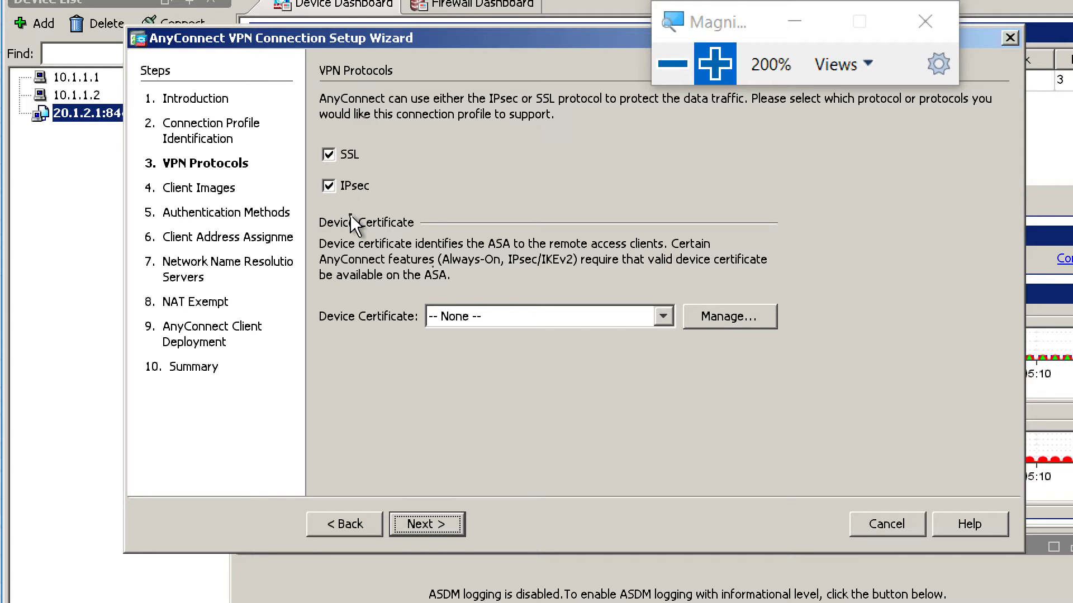
pyautogui.click(328, 187)
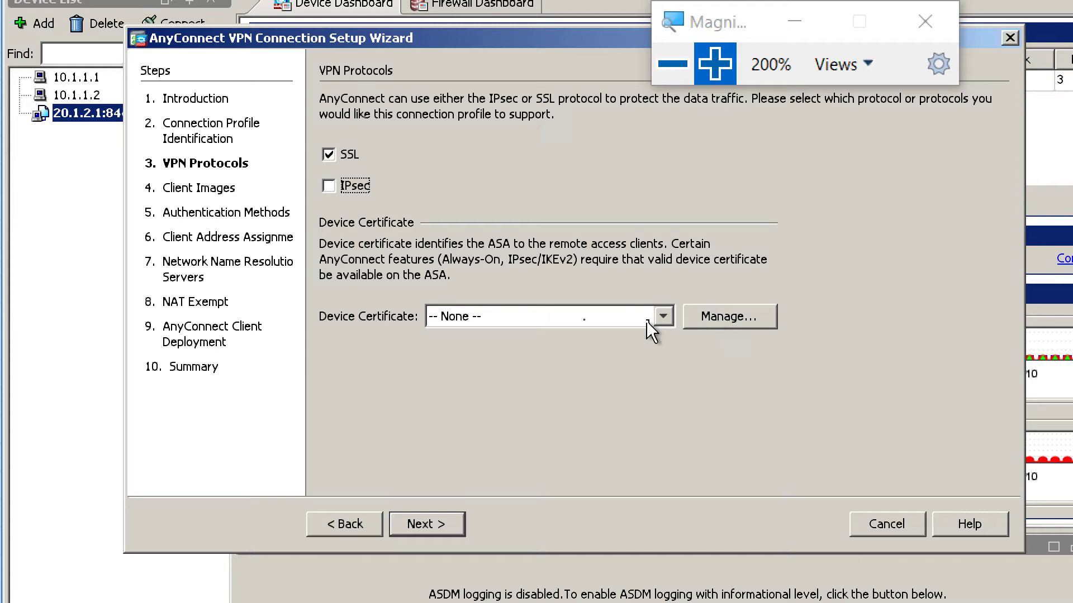
pyautogui.click(664, 318)
pyautogui.click(605, 376)
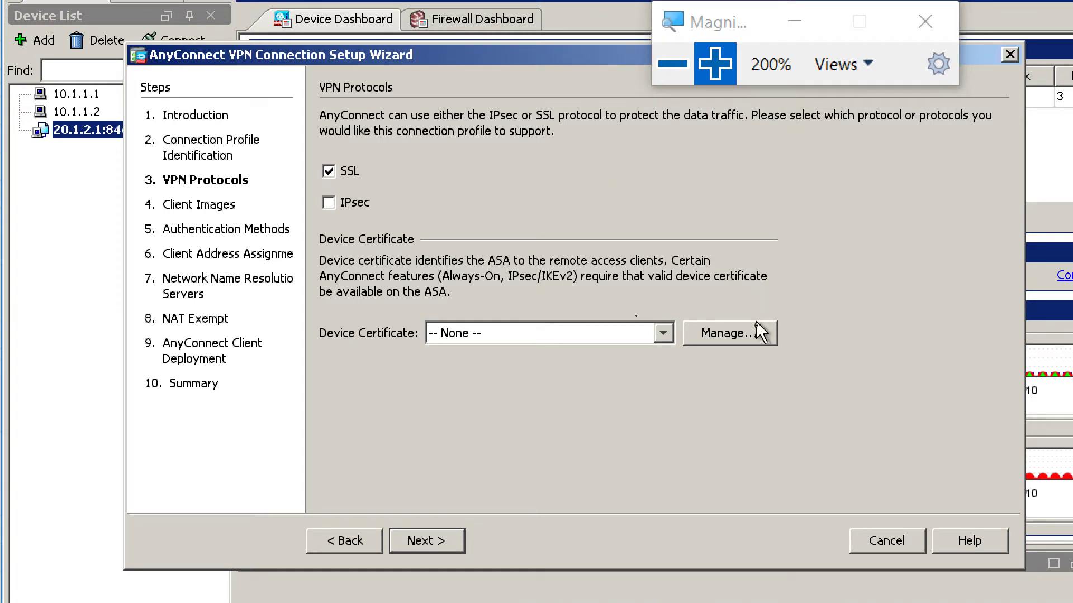
# - Start a new identity certificate with trustpoint name Sales
pyautogui.click(726, 333)
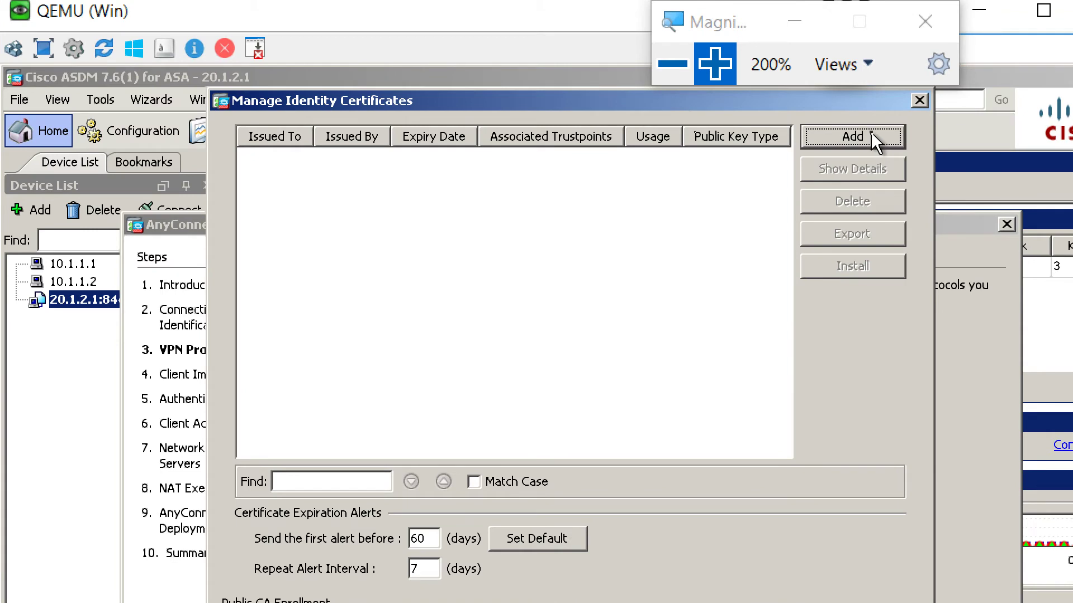
pyautogui.click(872, 135)
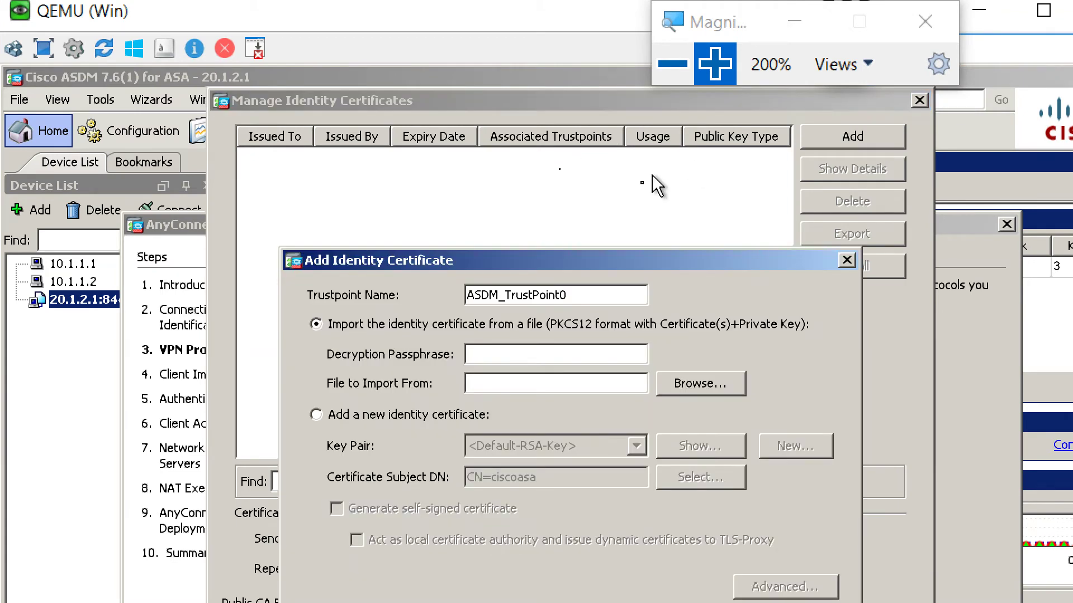
pyautogui.press('BackSpace')
pyautogui.press('BackSpace')
pyautogui.press('BackSpace')
pyautogui.press('BackSpace')
pyautogui.press('BackSpace')
pyautogui.press('BackSpace')
pyautogui.press('BackSpace')
pyautogui.press('BackSpace')
pyautogui.press('BackSpace')
pyautogui.press('BackSpace')
pyautogui.press('BackSpace')
pyautogui.press('BackSpace')
pyautogui.press('BackSpace')
pyautogui.press('BackSpace')
pyautogui.press('BackSpace')
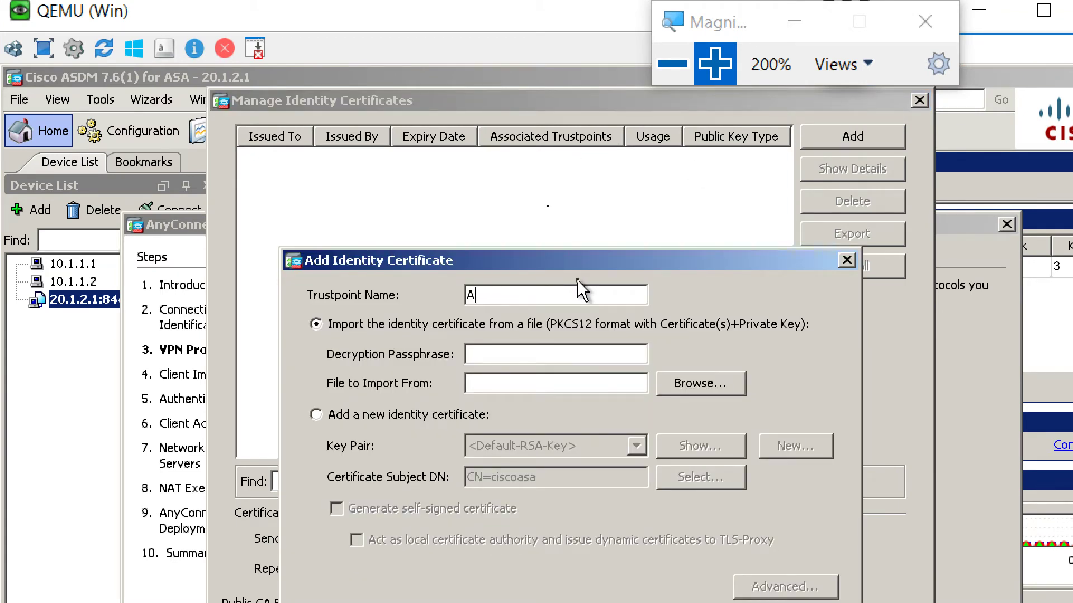
pyautogui.write('Sales')
pyautogui.click(440, 420)
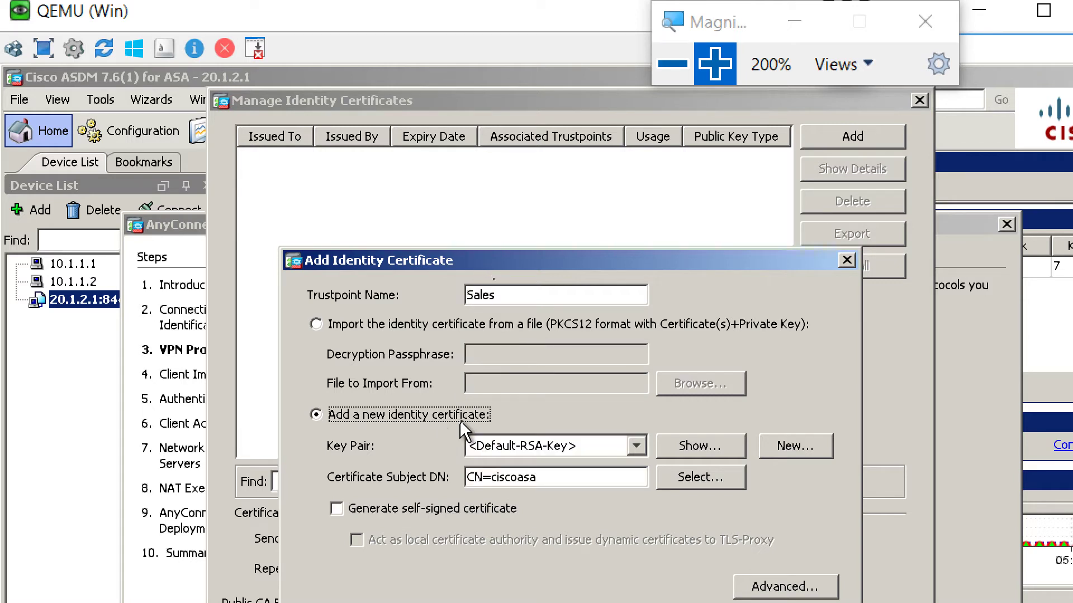
# - Generate a Sales key pair and submit the CN=ciscoasa certificate request without saving the CSR
pyautogui.click(648, 446)
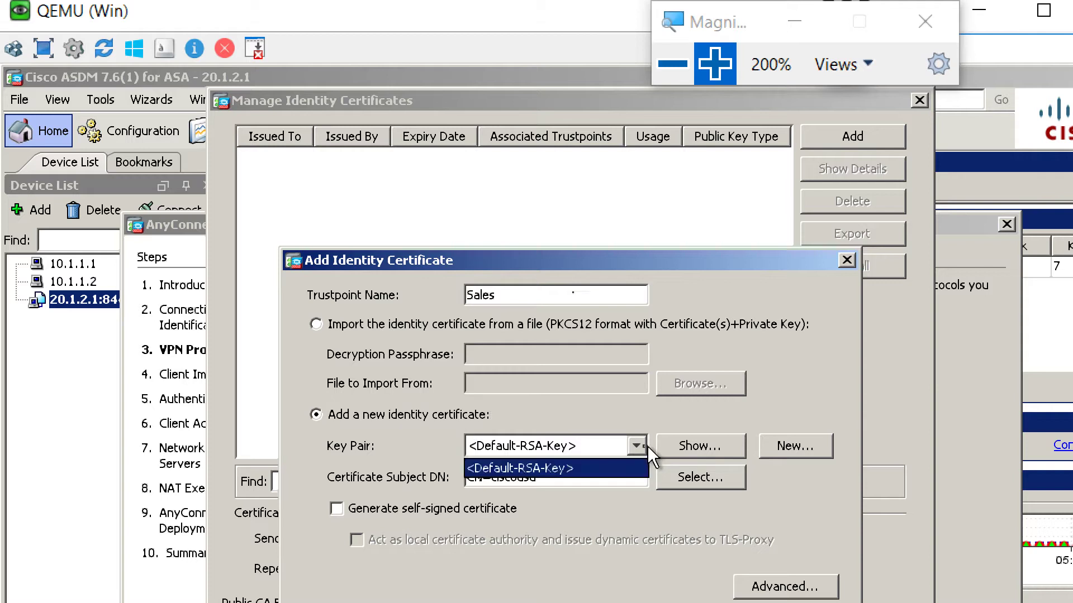
pyautogui.click(626, 442)
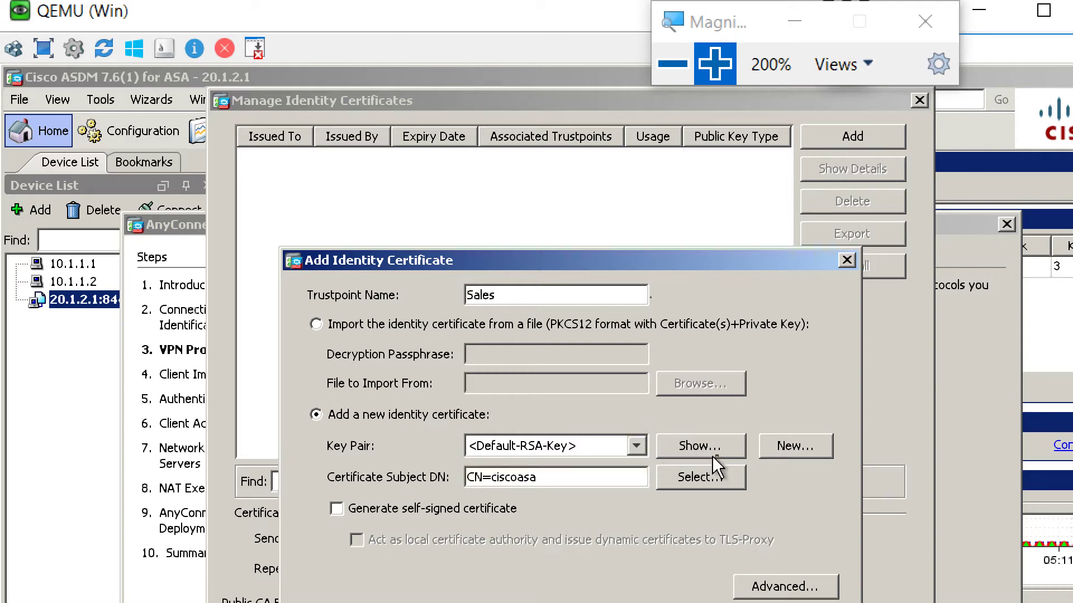
pyautogui.click(806, 454)
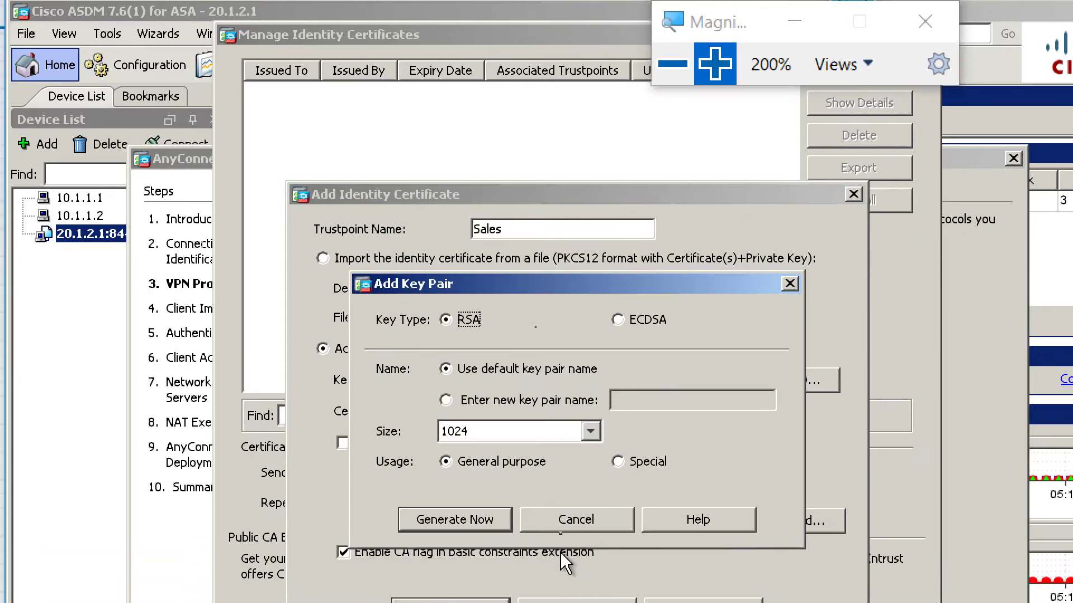
pyautogui.click(560, 401)
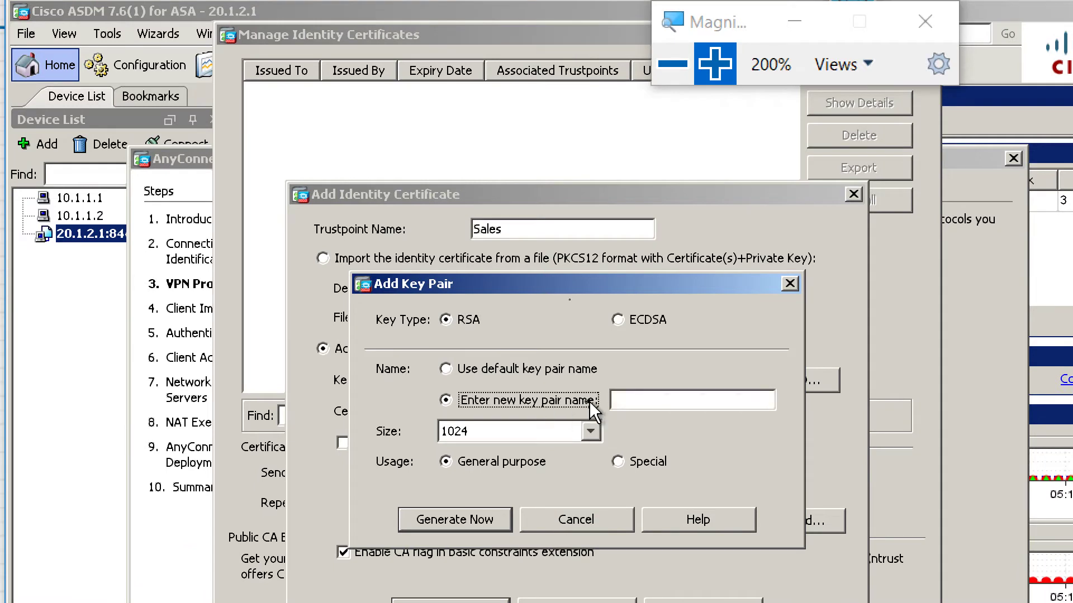
pyautogui.click(648, 401)
pyautogui.write('Sales')
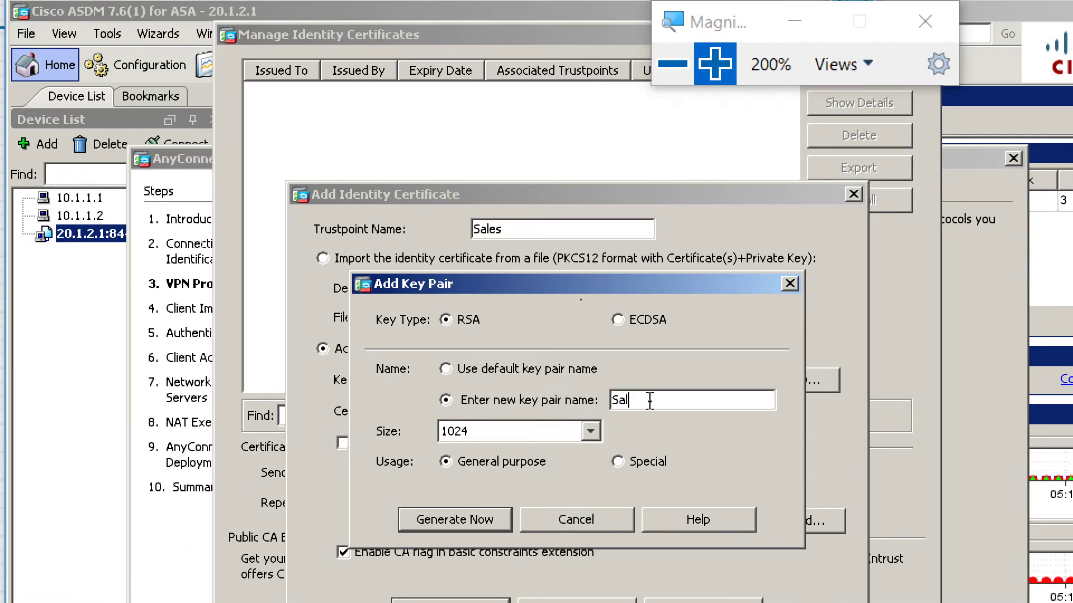
pyautogui.click(469, 523)
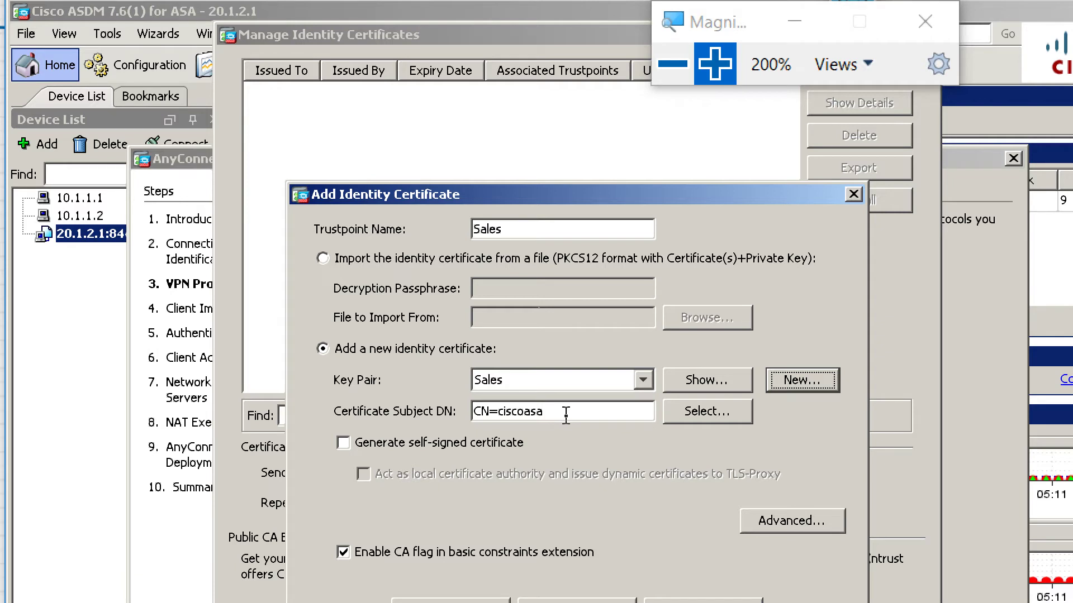
pyautogui.click(565, 414)
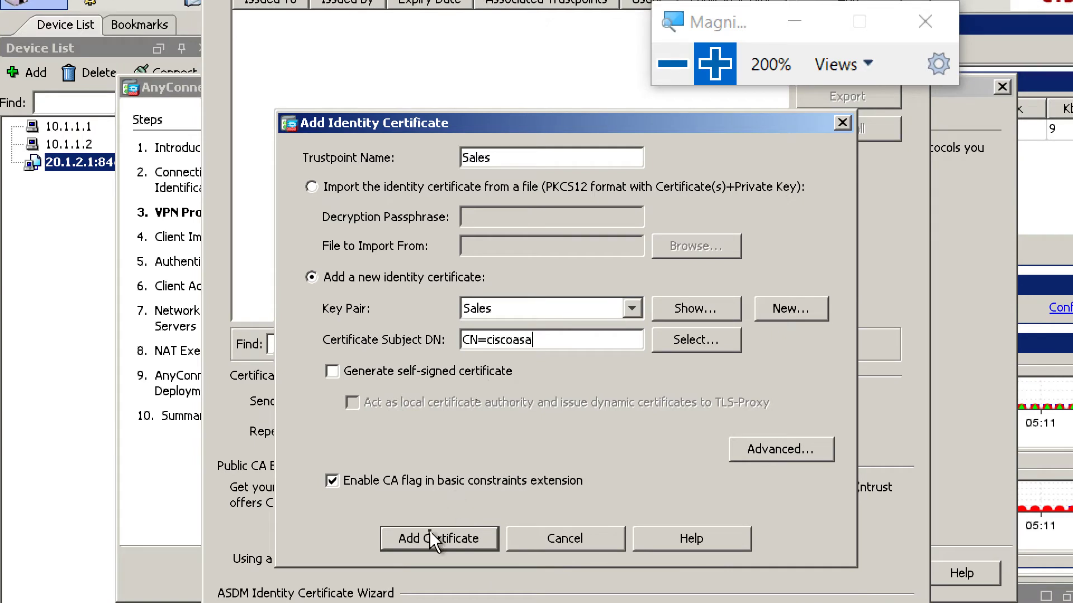
pyautogui.click(430, 532)
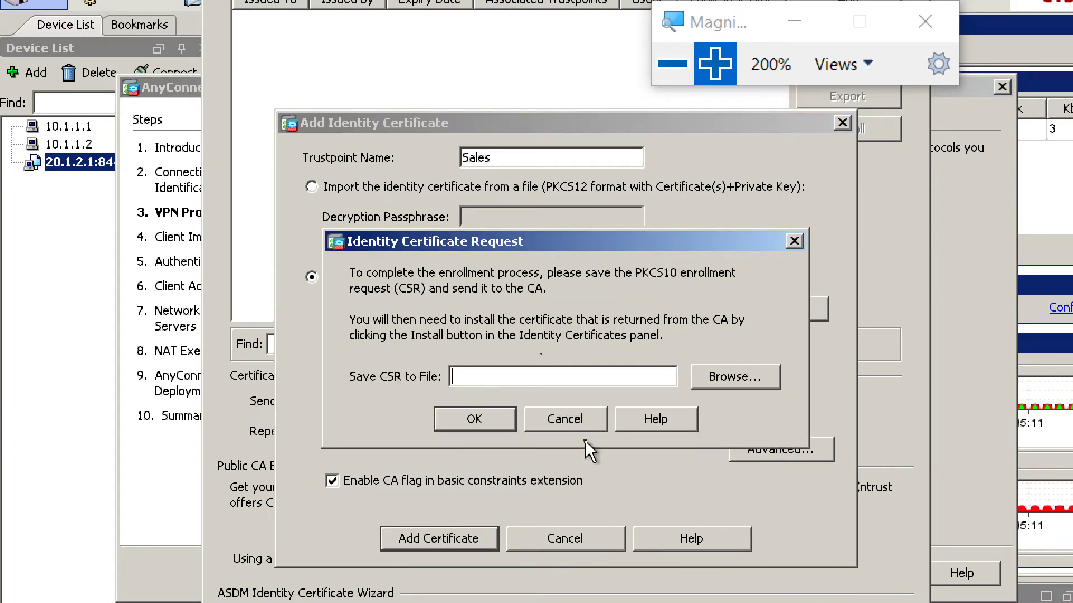
pyautogui.click(563, 419)
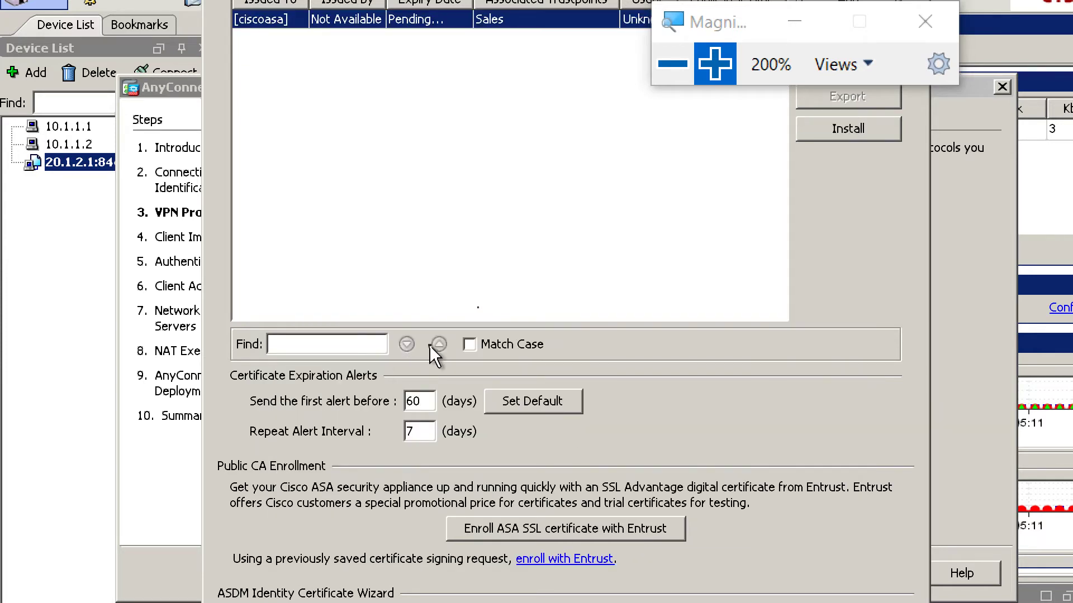
pyautogui.hotkey('ctrl', 'alt', 'space')
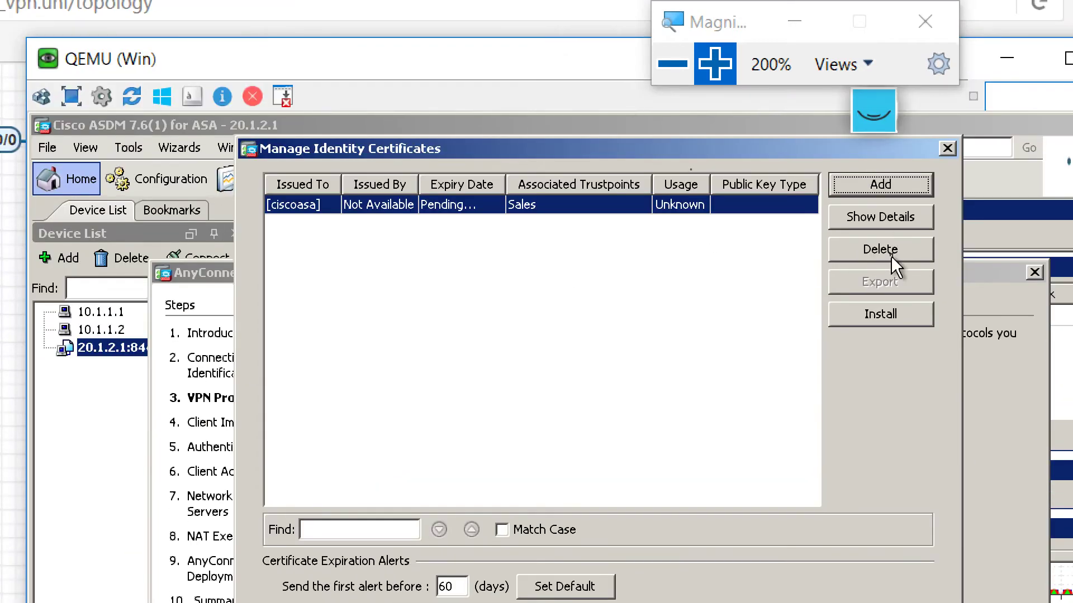
# - Delete the pending Sales certificate and begin a new one with trustpoint name Sales
pyautogui.click(891, 256)
pyautogui.click(863, 178)
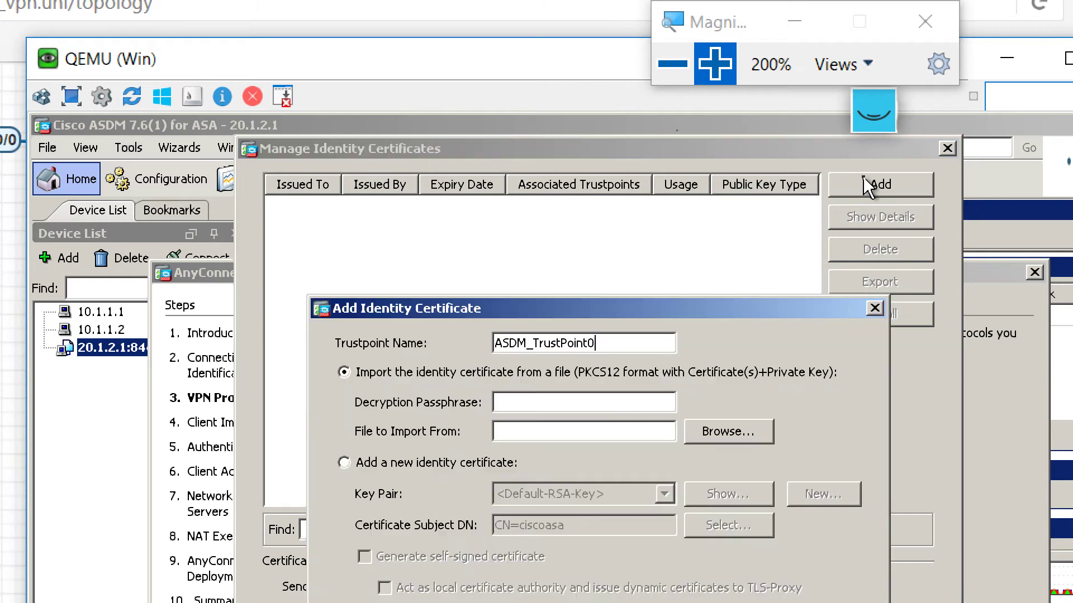
pyautogui.moveTo(625, 341); pyautogui.dragTo(457, 327)
pyautogui.press('BackSpace')
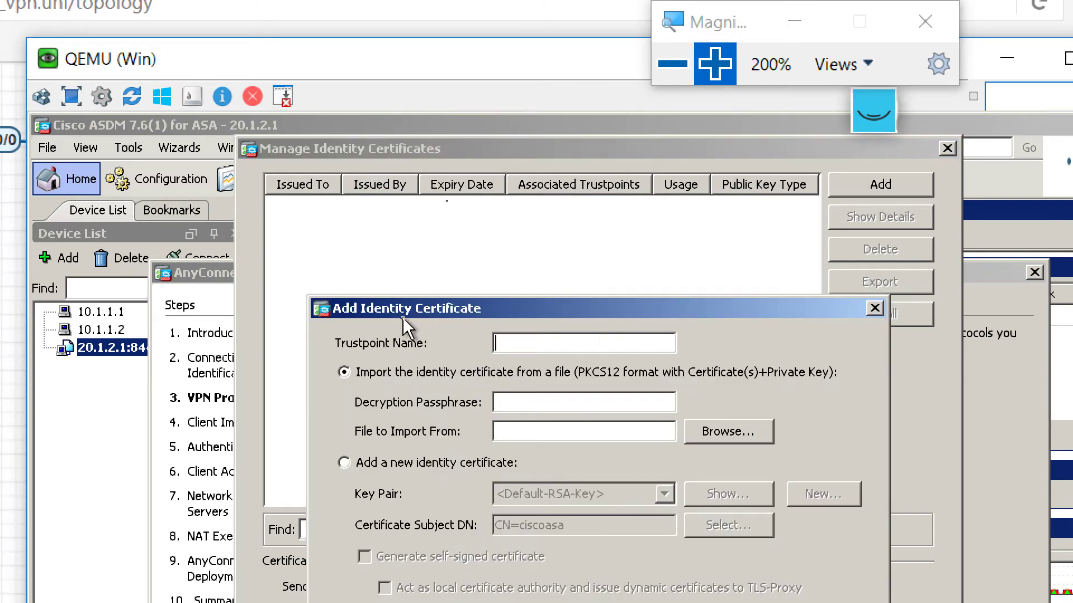
pyautogui.write('Sales')
pyautogui.click(403, 463)
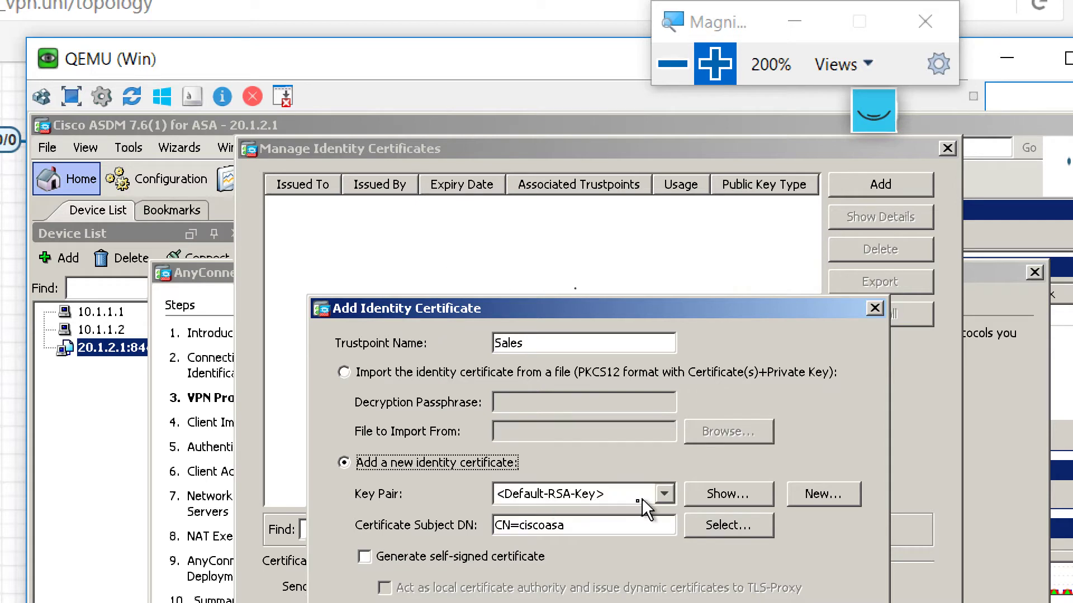
# - Use the Sales key pair, generate a self-signed certificate, and confirm the successful enrollment
pyautogui.click(674, 491)
pyautogui.click(674, 491)
pyautogui.click(662, 494)
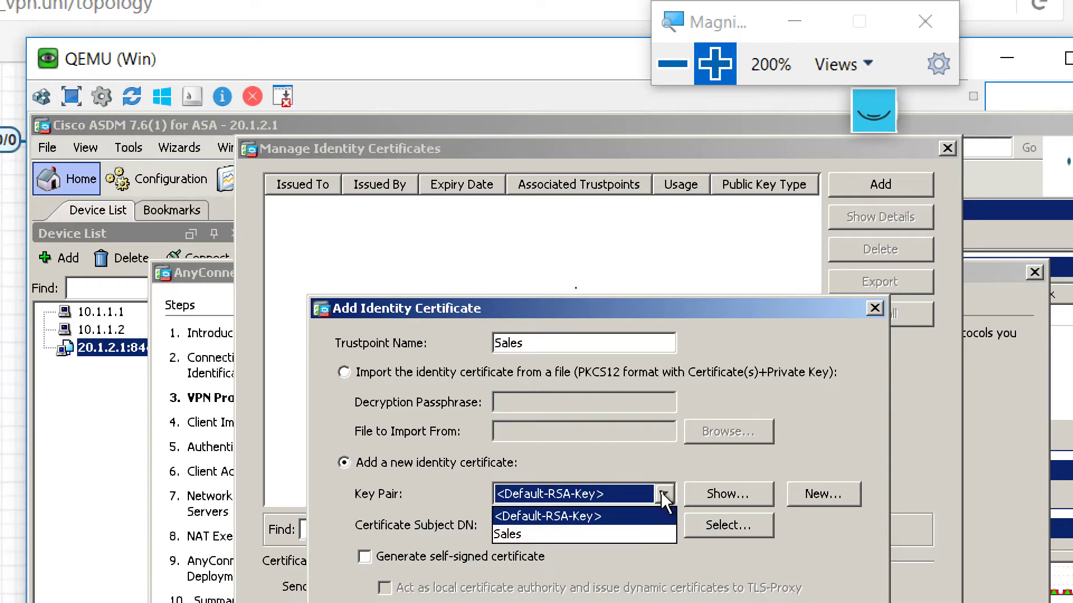
pyautogui.click(603, 530)
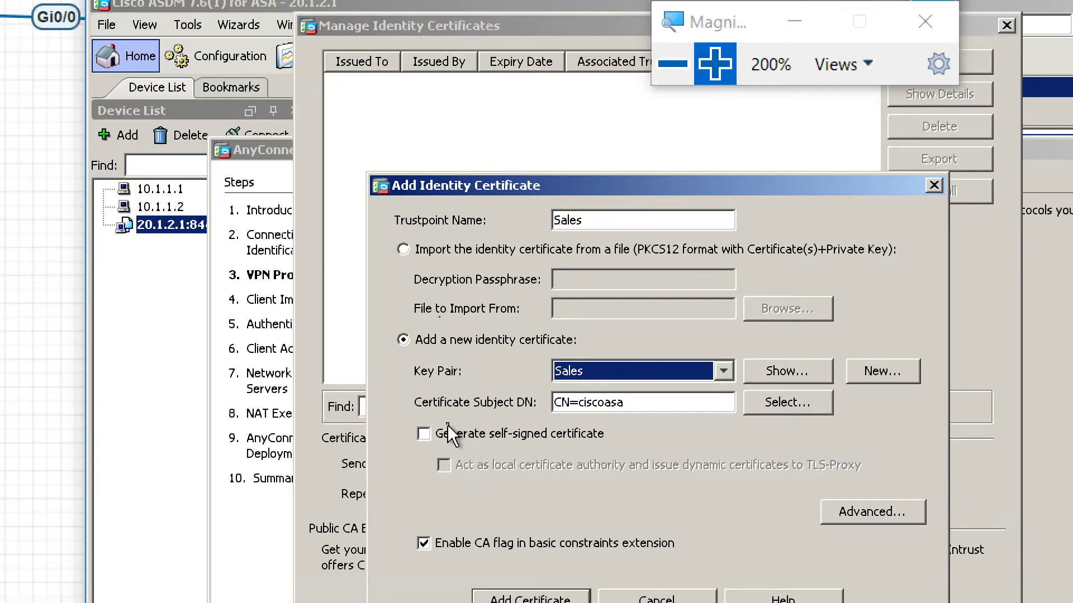
pyautogui.click(451, 435)
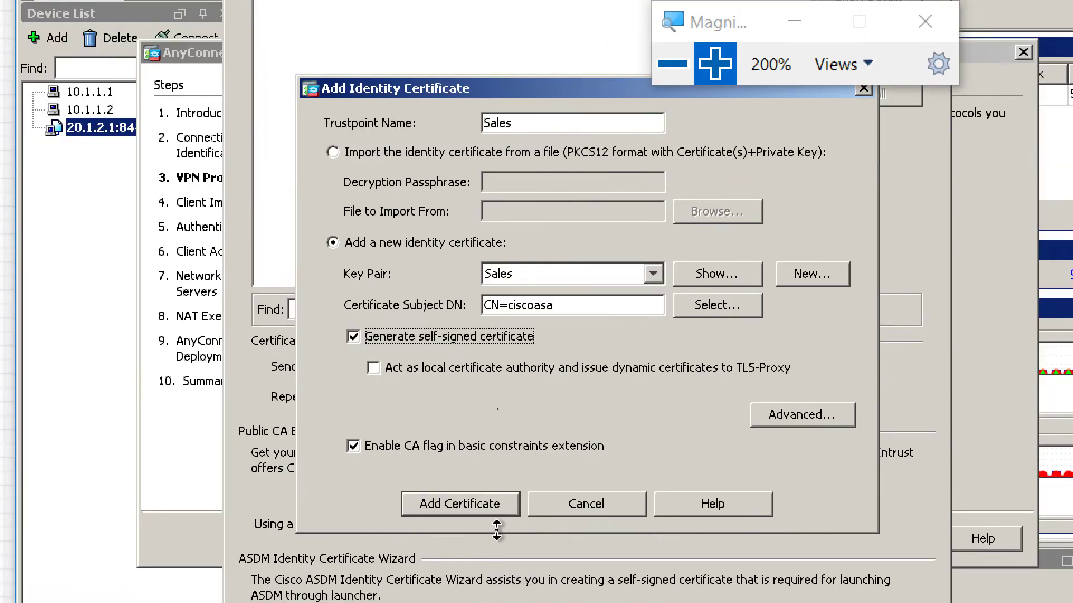
pyautogui.click(565, 599)
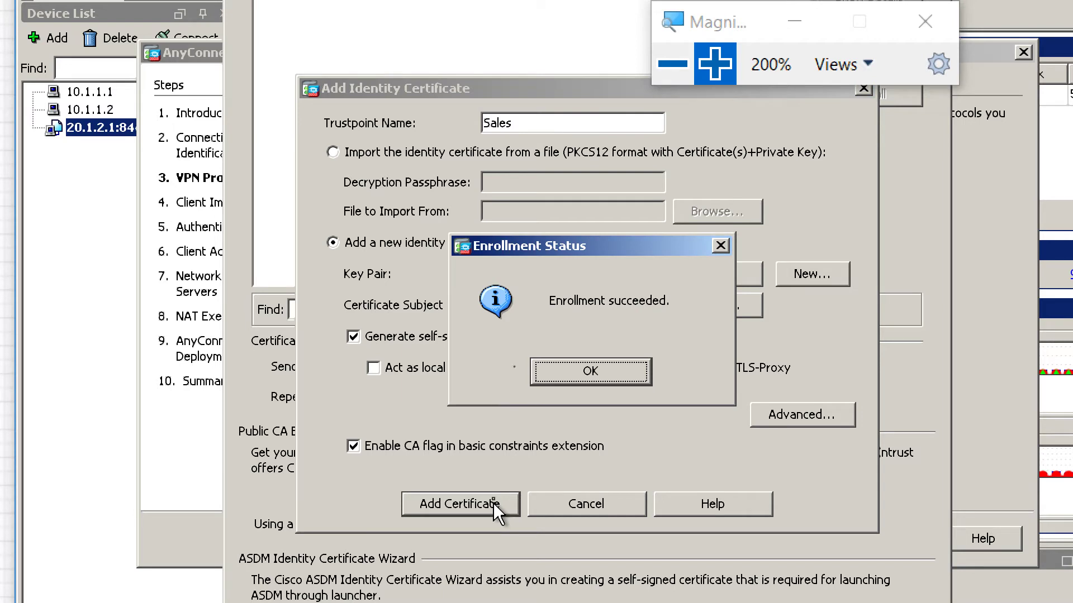
pyautogui.click(623, 374)
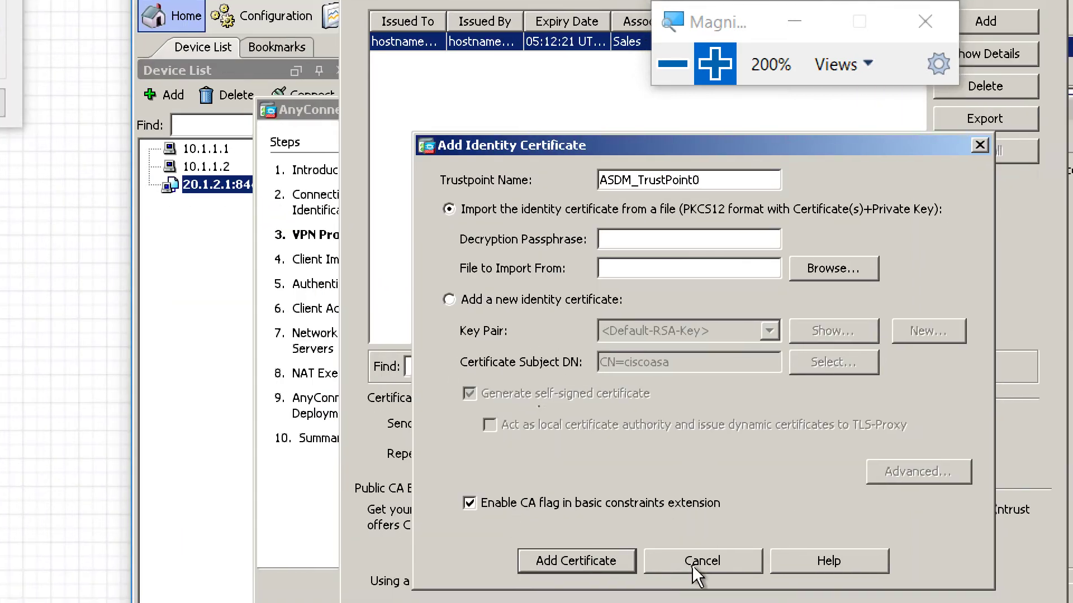
pyautogui.click(692, 565)
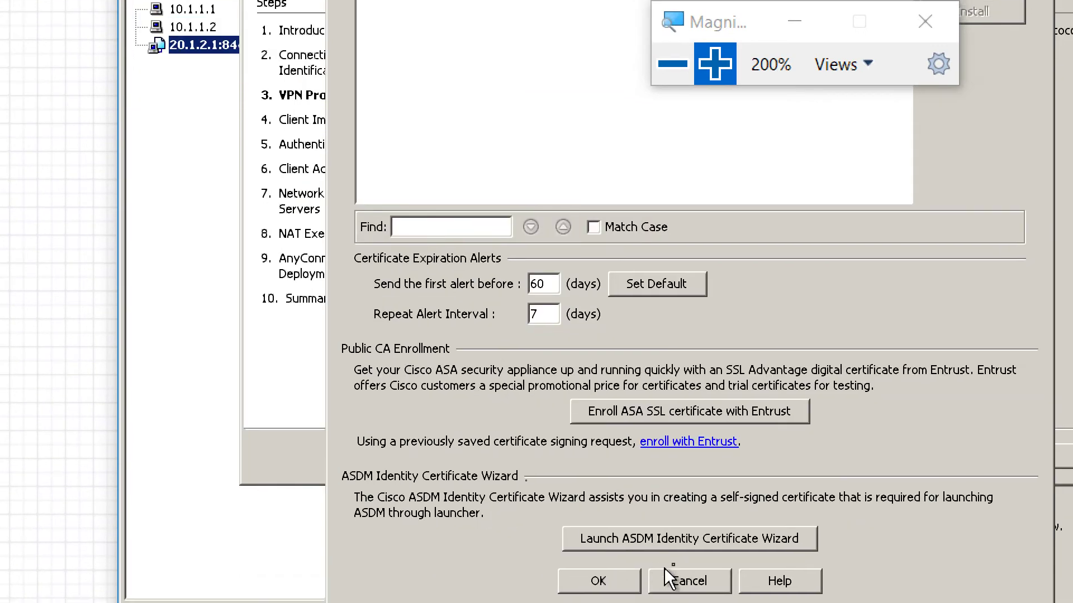
# - Keep the Sales device certificate and add disk0:/anyconnect-win-4.2.02075-k9.pkg as the client image
pyautogui.click(628, 567)
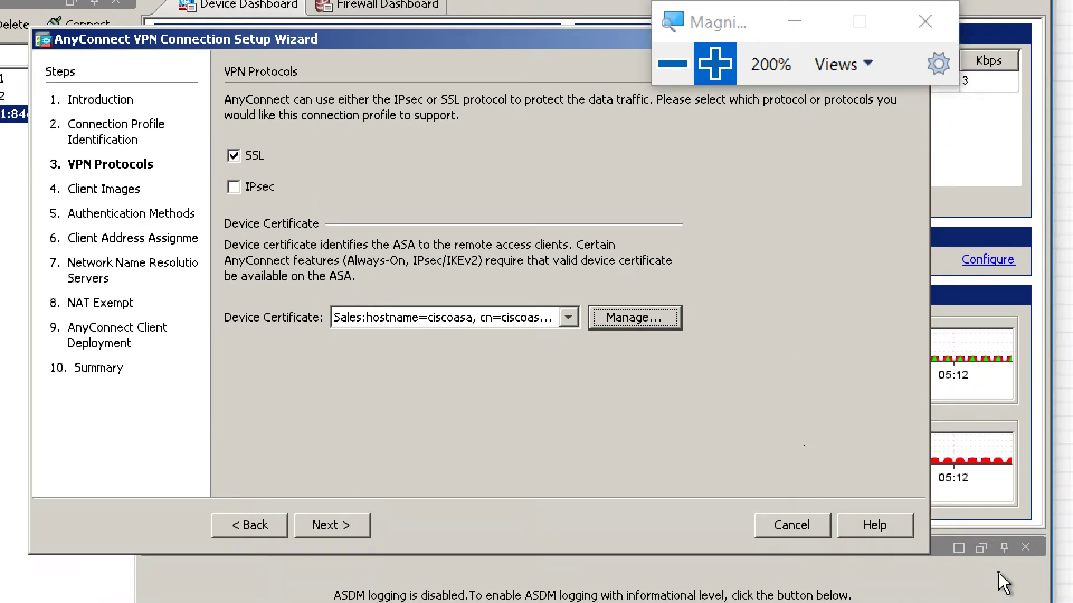
pyautogui.click(326, 527)
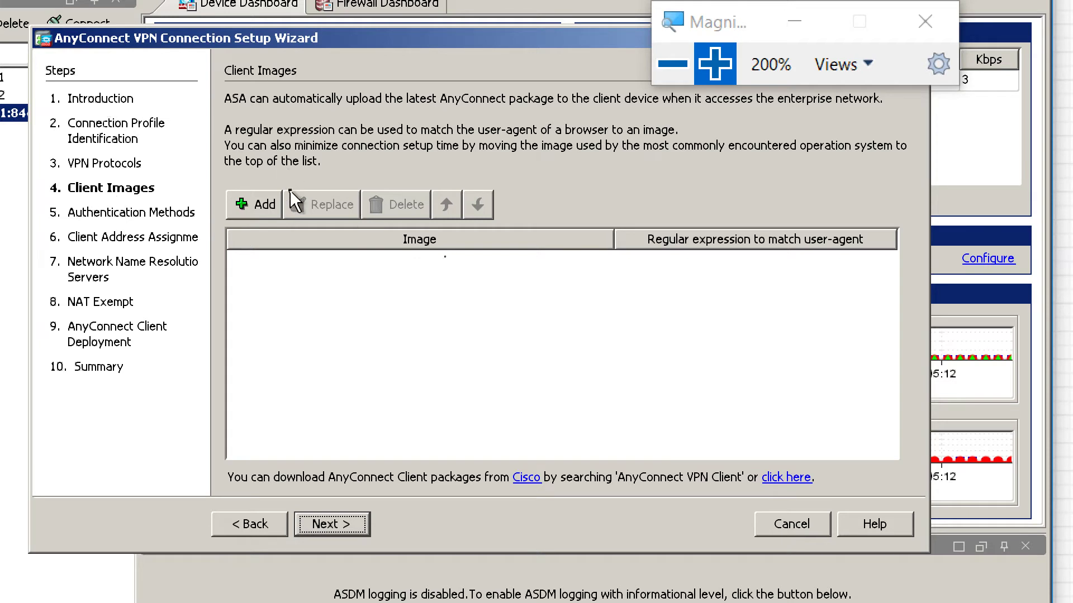
pyautogui.click(265, 194)
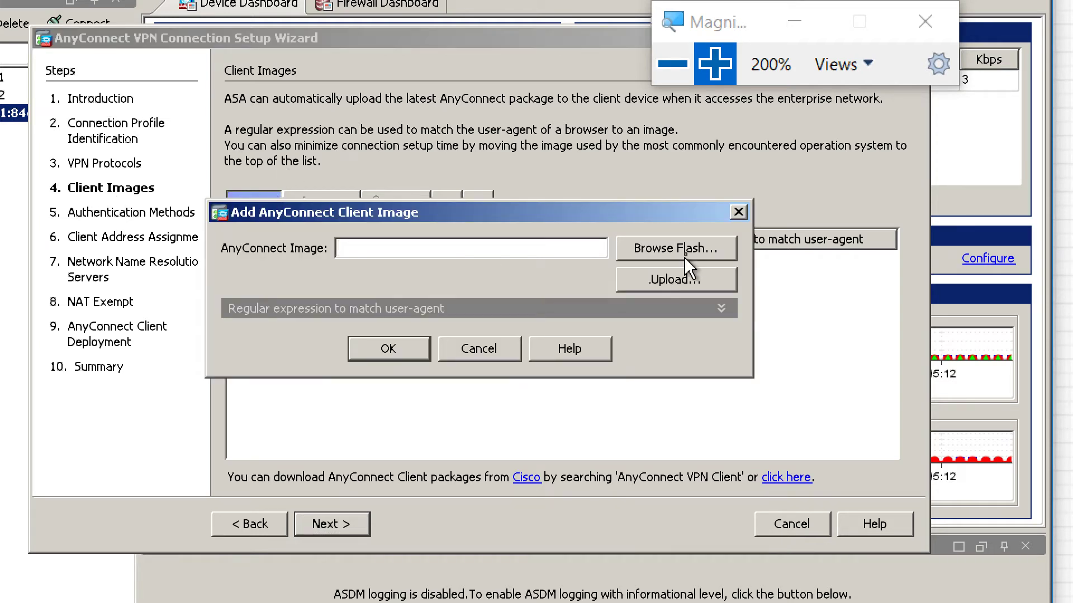
pyautogui.click(689, 243)
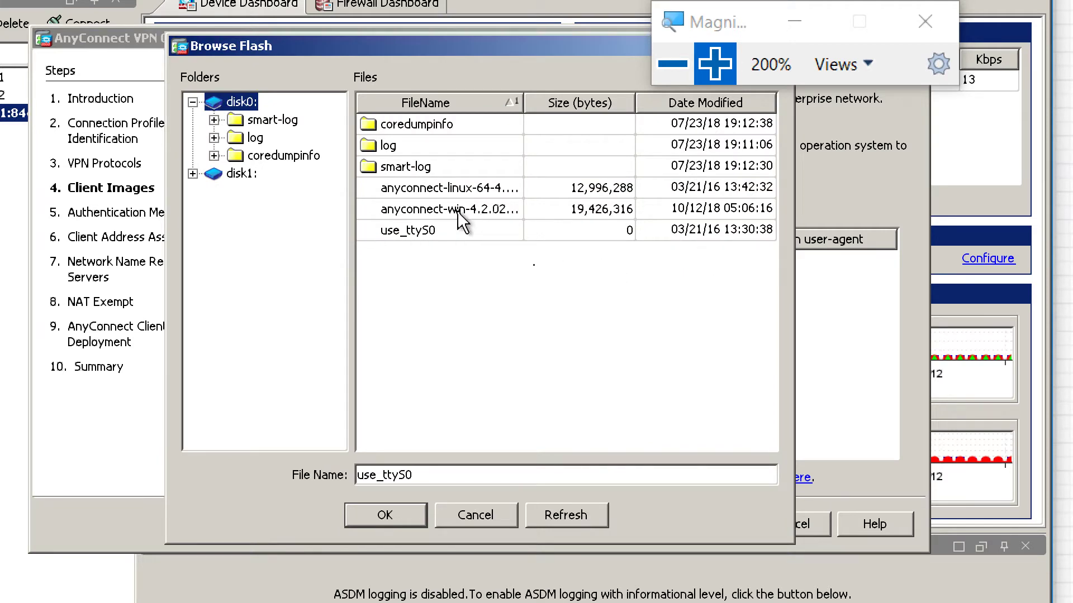
pyautogui.click(458, 211)
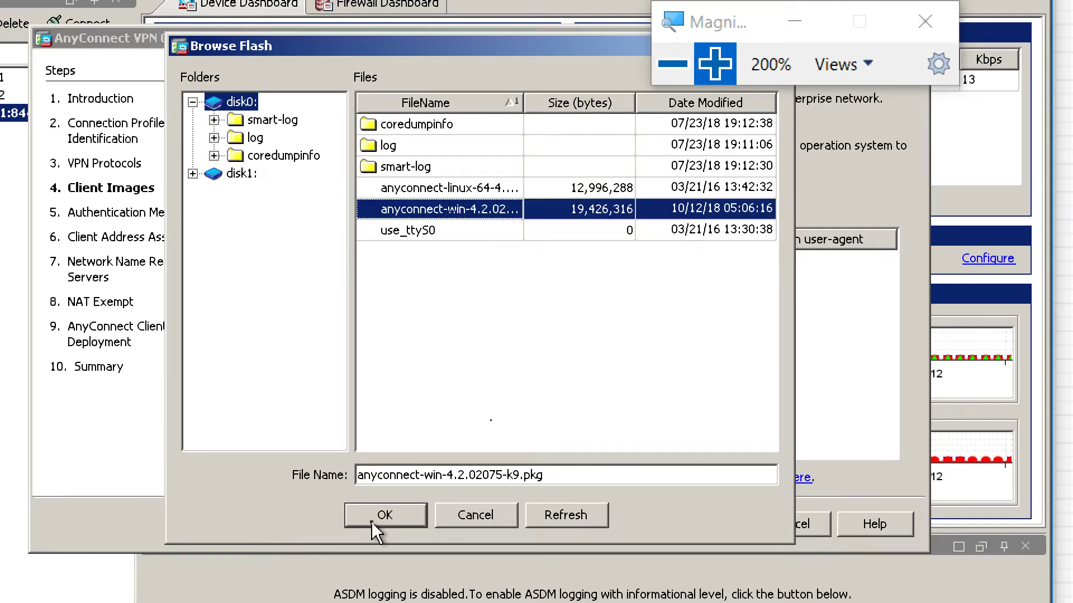
pyautogui.click(370, 521)
pyautogui.click(396, 344)
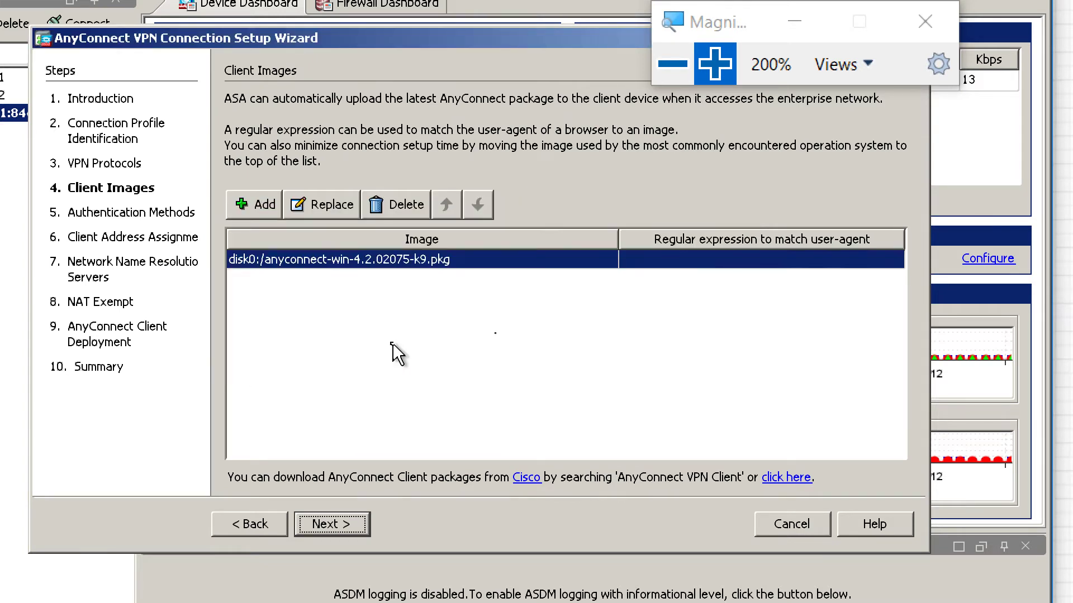
# - Add a local VPN user with its username and password to the LOCAL database, then continue
pyautogui.click(331, 527)
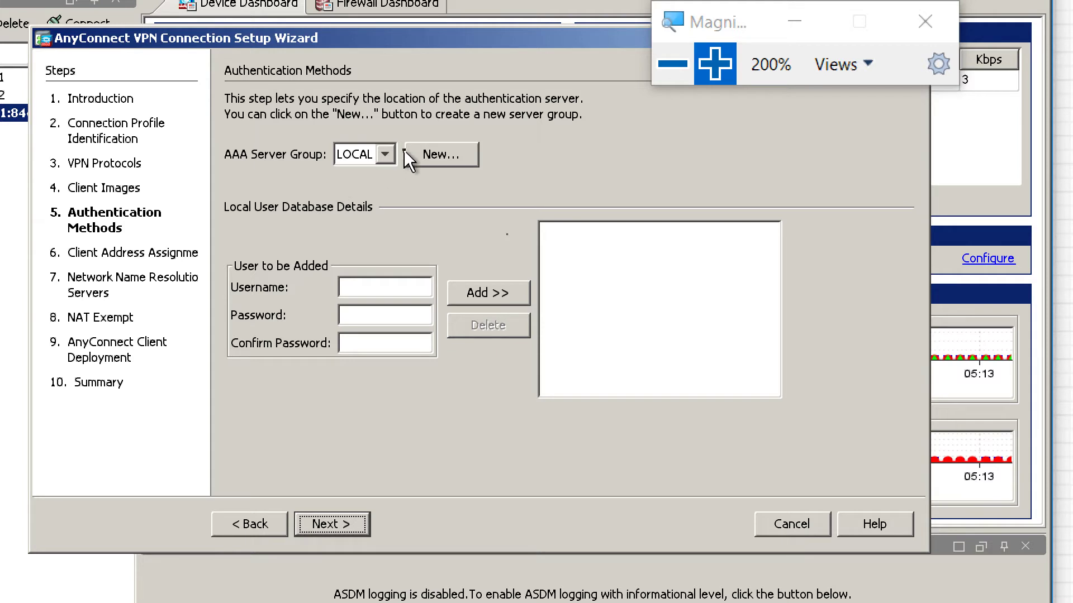
pyautogui.click(382, 288)
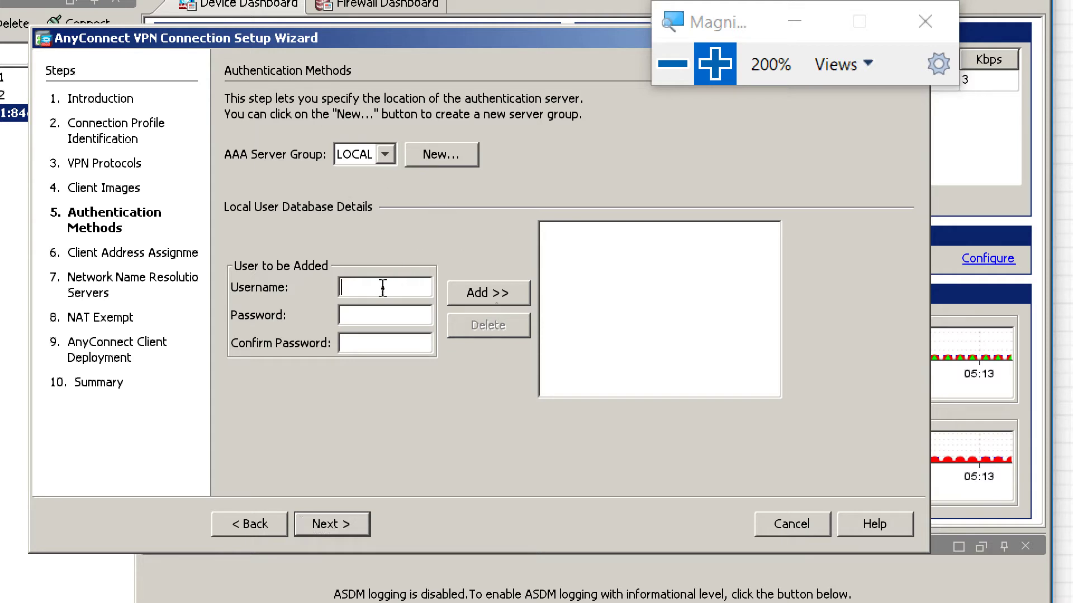
pyautogui.write('ccie')
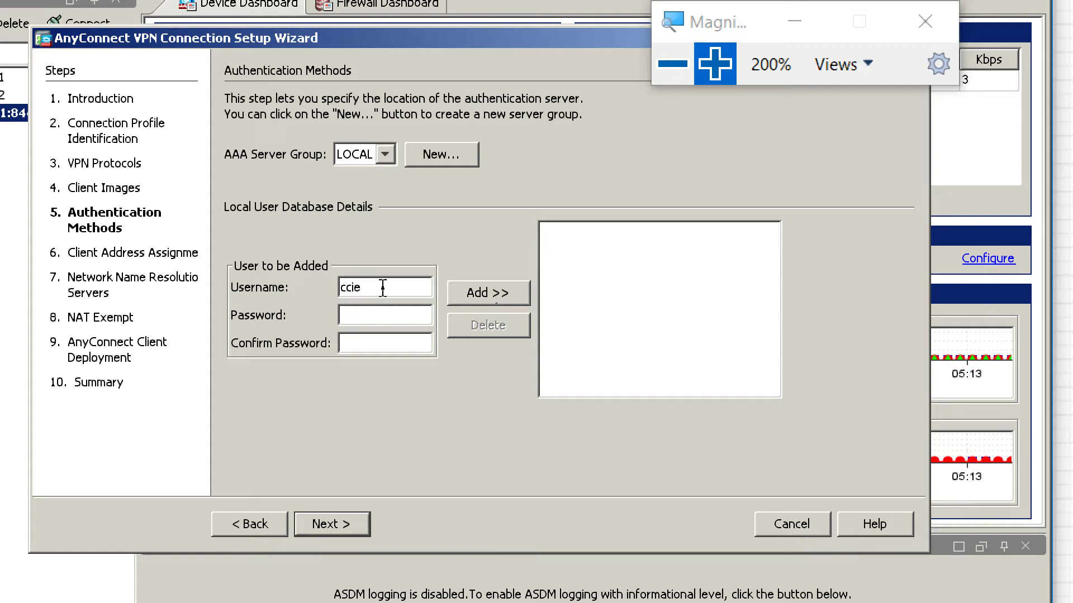
pyautogui.press('Tab')
pyautogui.write('ccieccie')
pyautogui.click(475, 298)
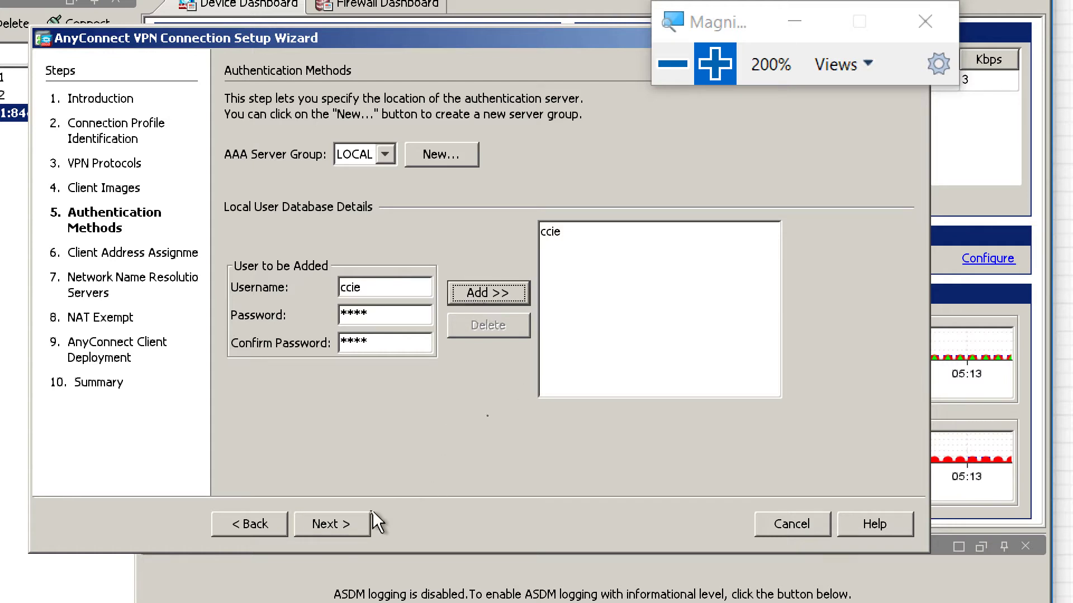
pyautogui.click(347, 525)
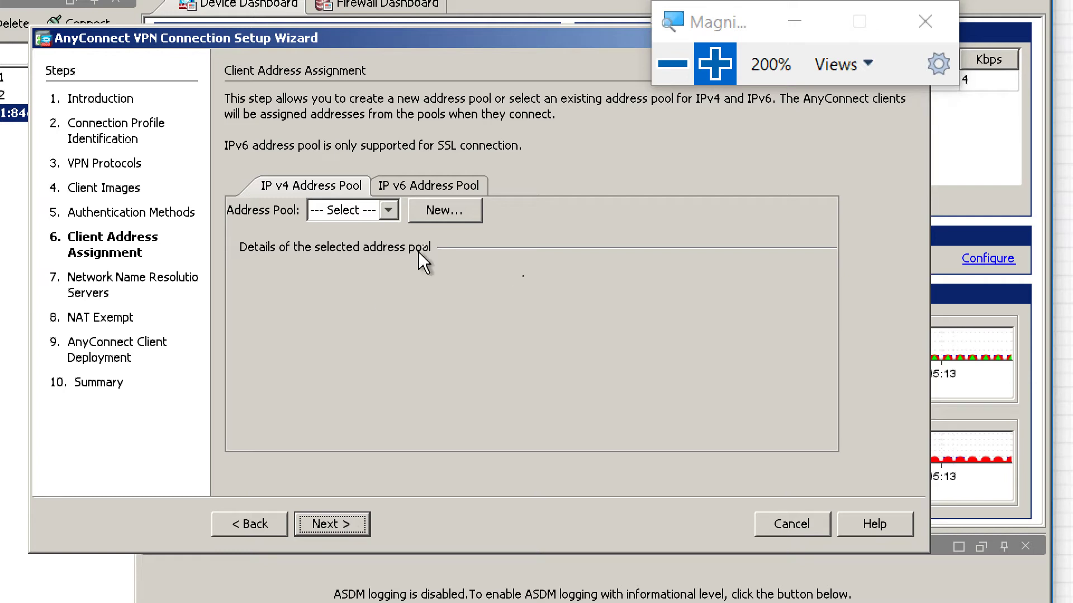
# - Create Client_Pool spanning 172.16.1.1–172.16.1.10 with mask 255.255.255.0, then continue
pyautogui.click(441, 218)
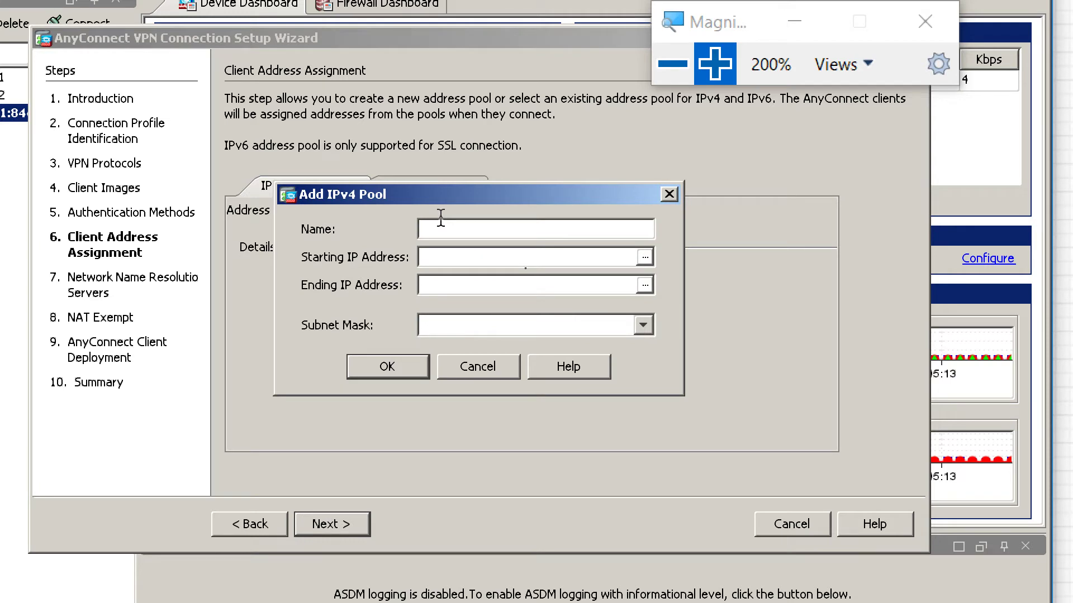
pyautogui.write('Client_Poo')
pyautogui.write('l')
pyautogui.write('172.16.1.1')
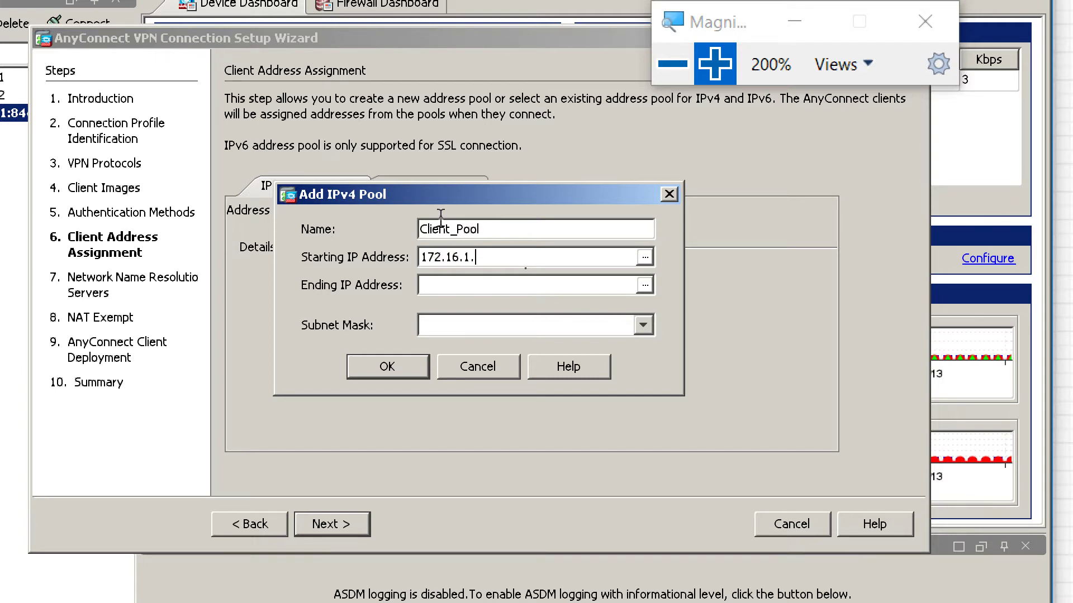
pyautogui.press('Tab')
pyautogui.write('172.16.1.10')
pyautogui.click(644, 325)
pyautogui.click(542, 350)
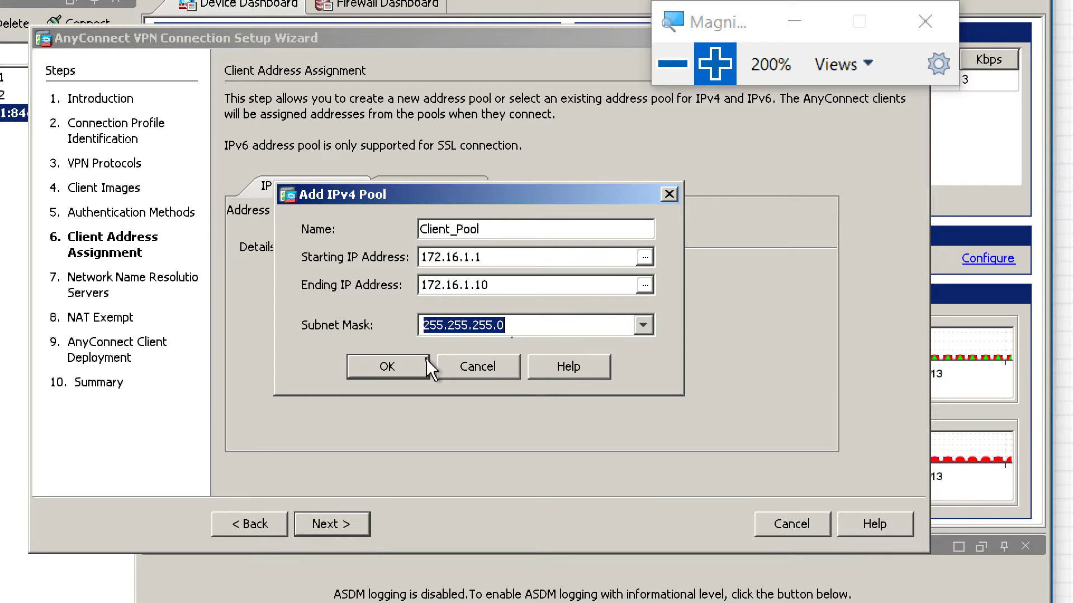
pyautogui.click(396, 363)
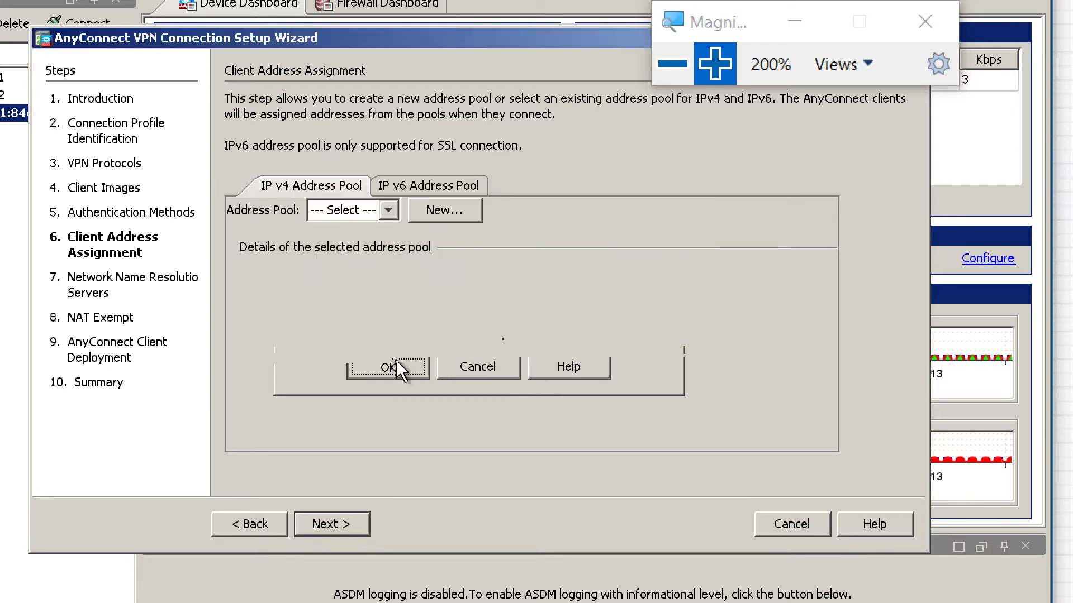
pyautogui.click(367, 525)
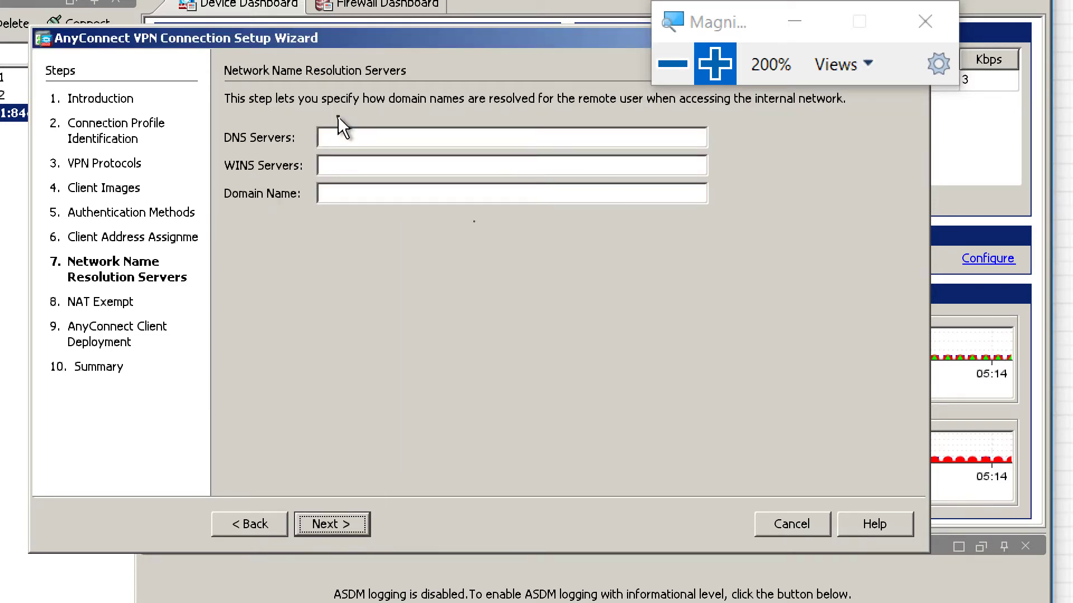
# - Enter domain name CISCO.COM, leave DNS servers empty, and decline the DNS warning to continue
pyautogui.click(338, 137)
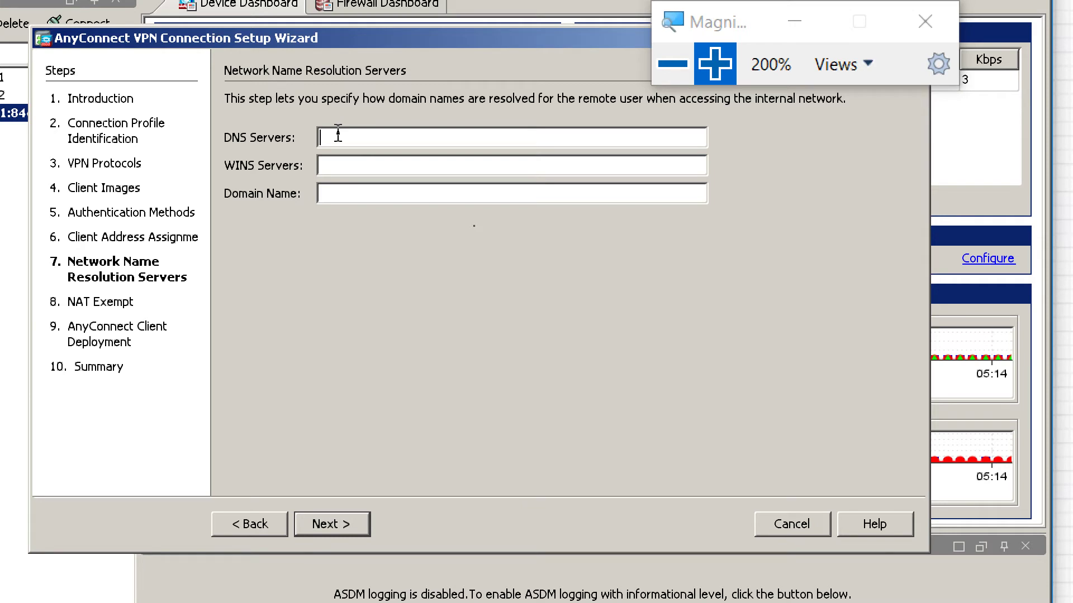
pyautogui.click(339, 193)
pyautogui.write('CISCO.COM')
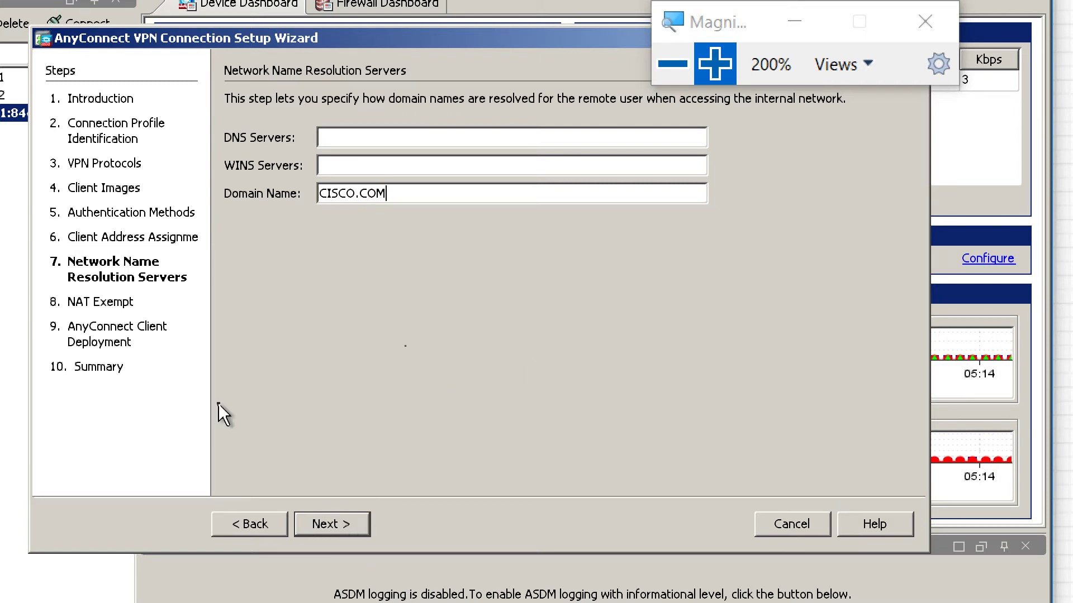
pyautogui.click(331, 522)
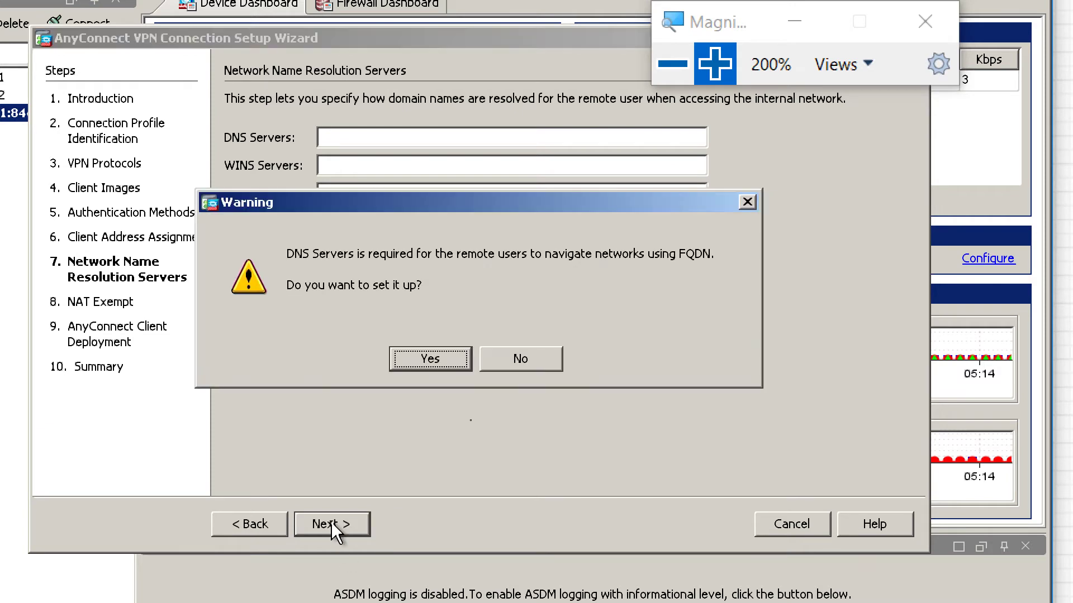
pyautogui.click(450, 361)
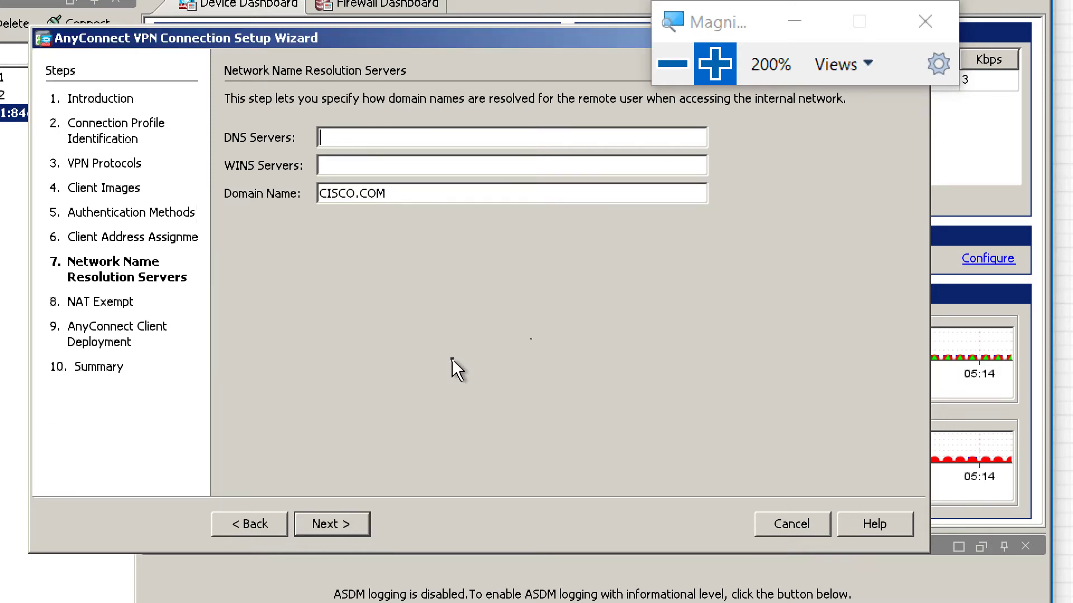
pyautogui.click(323, 524)
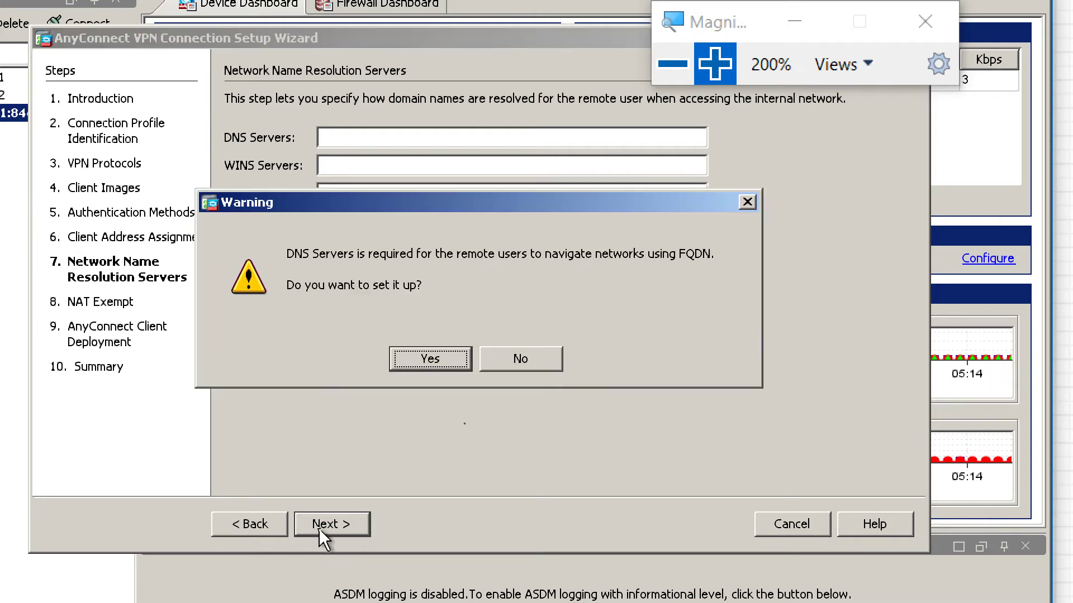
pyautogui.click(521, 358)
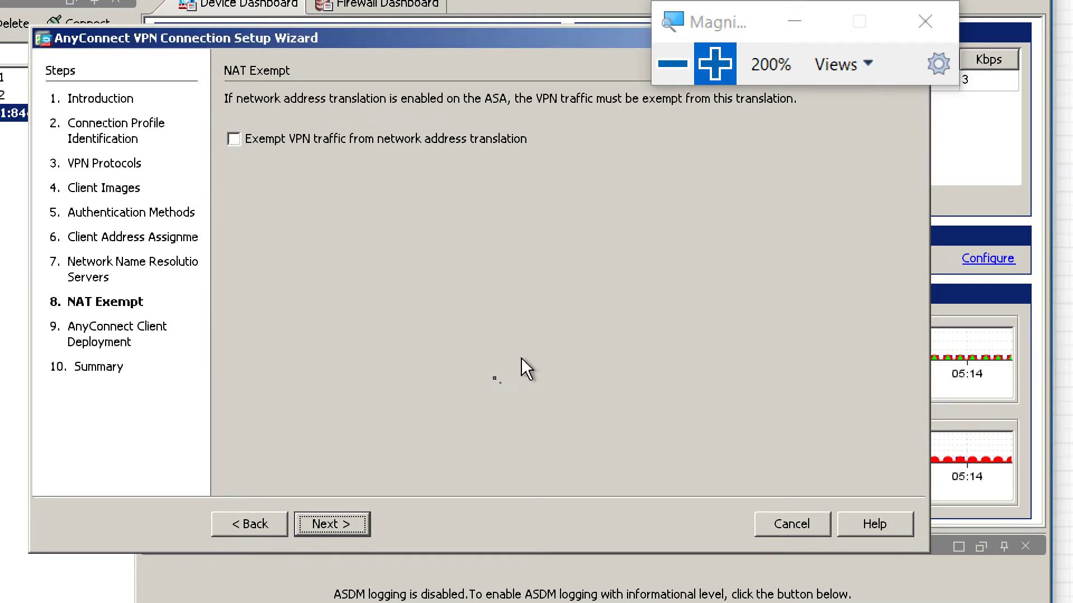
# - Step past NAT Exempt and Client Deployment, then Finish to send the configuration to the ASA
pyautogui.click(320, 534)
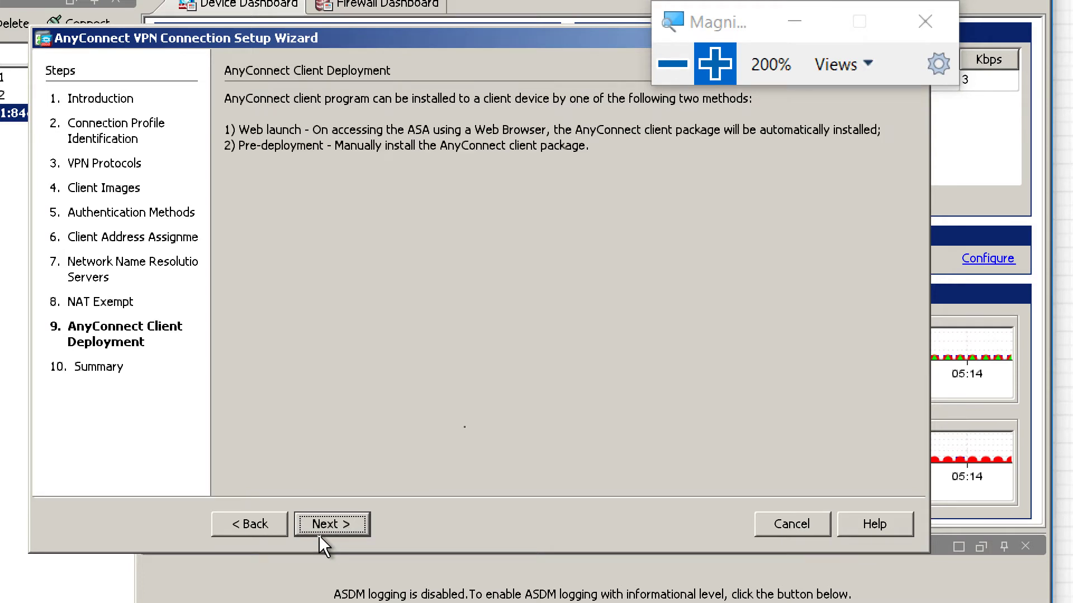
pyautogui.click(338, 522)
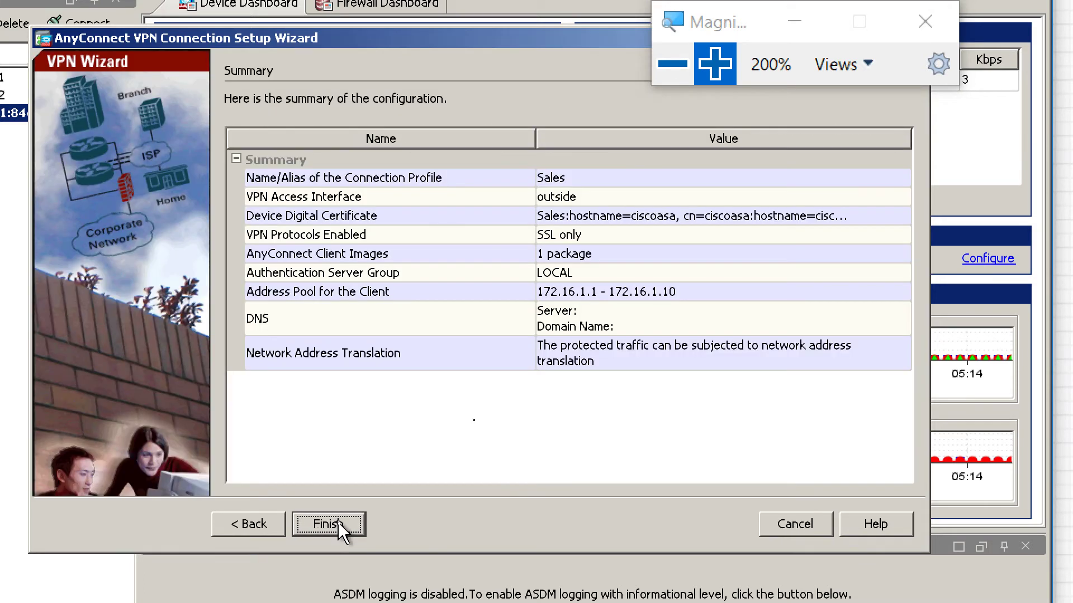
pyautogui.click(337, 522)
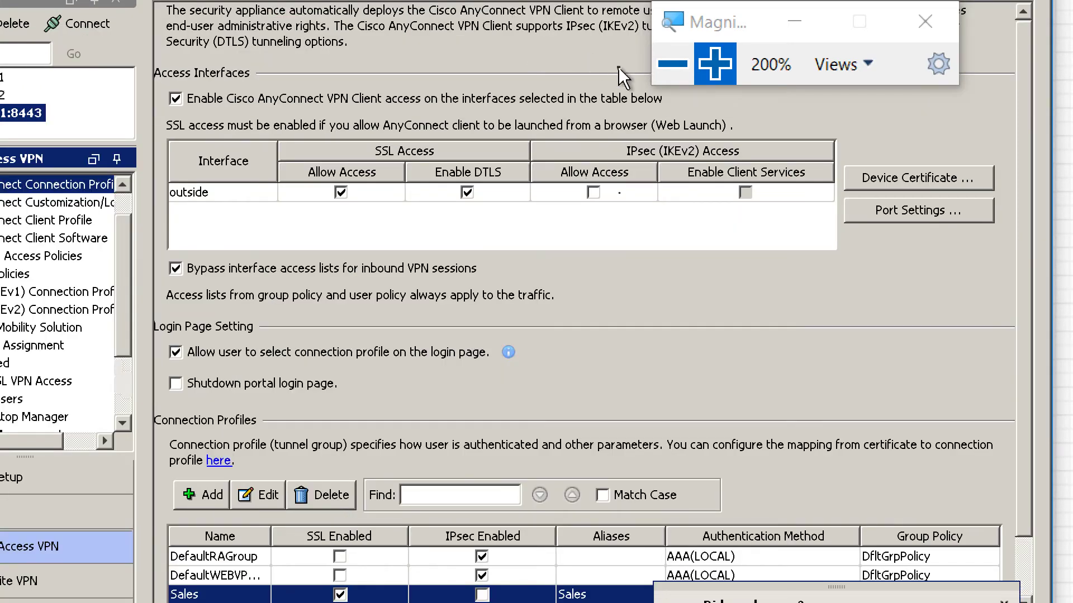
pyautogui.click(664, 65)
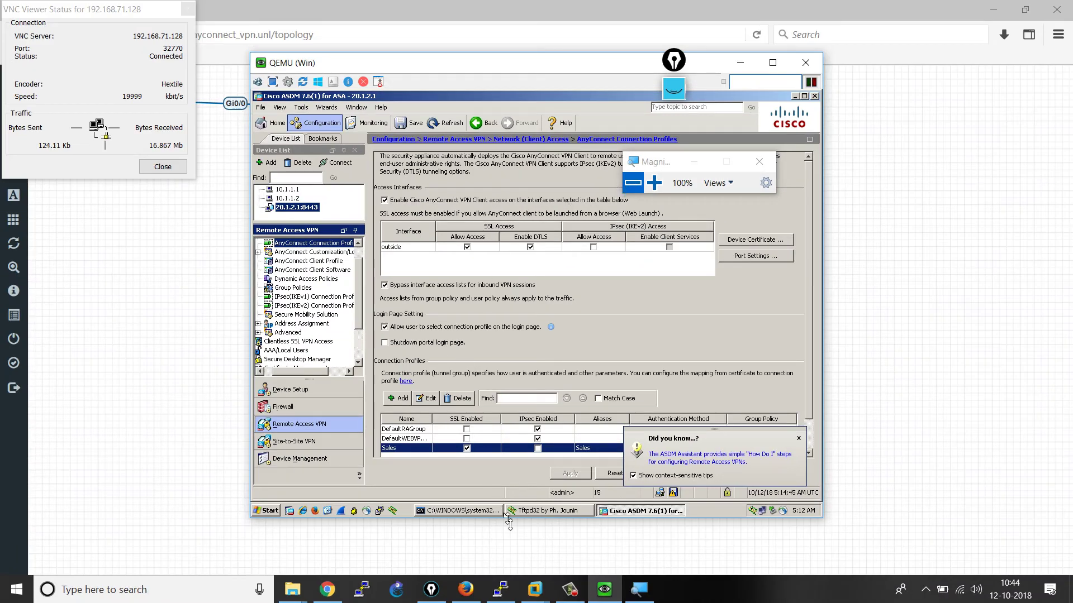
# - Run show run crypto ca trustpoint on the ASAv console using Tab completion
pyautogui.click(506, 584)
pyautogui.click(442, 411)
pyautogui.press('Return')
pyautogui.press('Return')
pyautogui.press('Return')
pyautogui.press('Return')
pyautogui.press('Return')
pyautogui.press('Return')
pyautogui.press('Return')
pyautogui.press('Return')
pyautogui.press('Return')
pyautogui.press('Return')
pyautogui.press('Return')
pyautogui.press('Return')
pyautogui.press('Return')
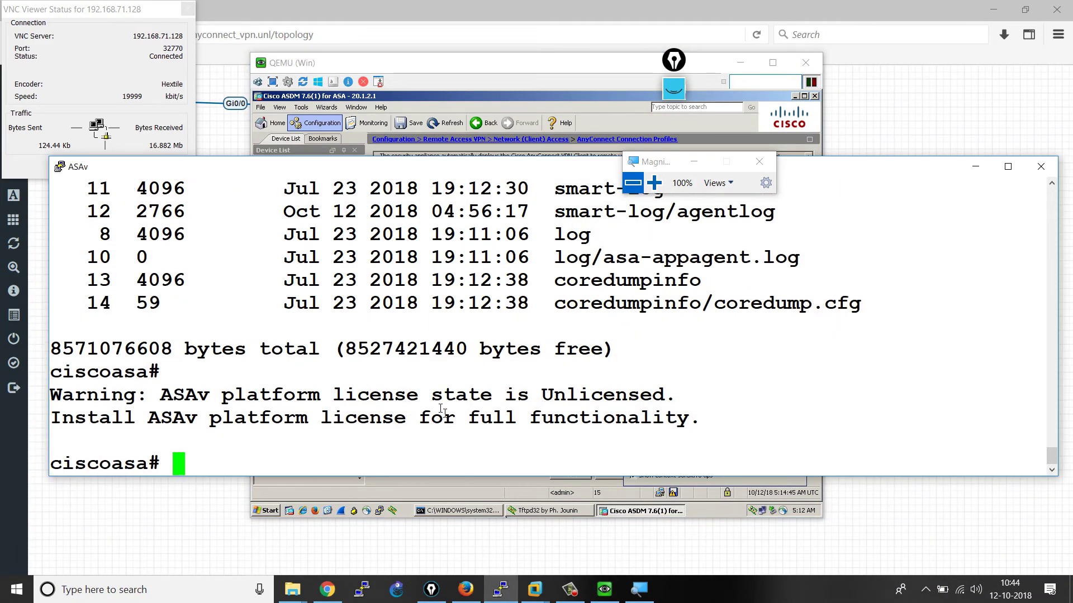
pyautogui.write('agh')
pyautogui.press('BackSpace')
pyautogui.press('BackSpace')
pyautogui.press('BackSpace')
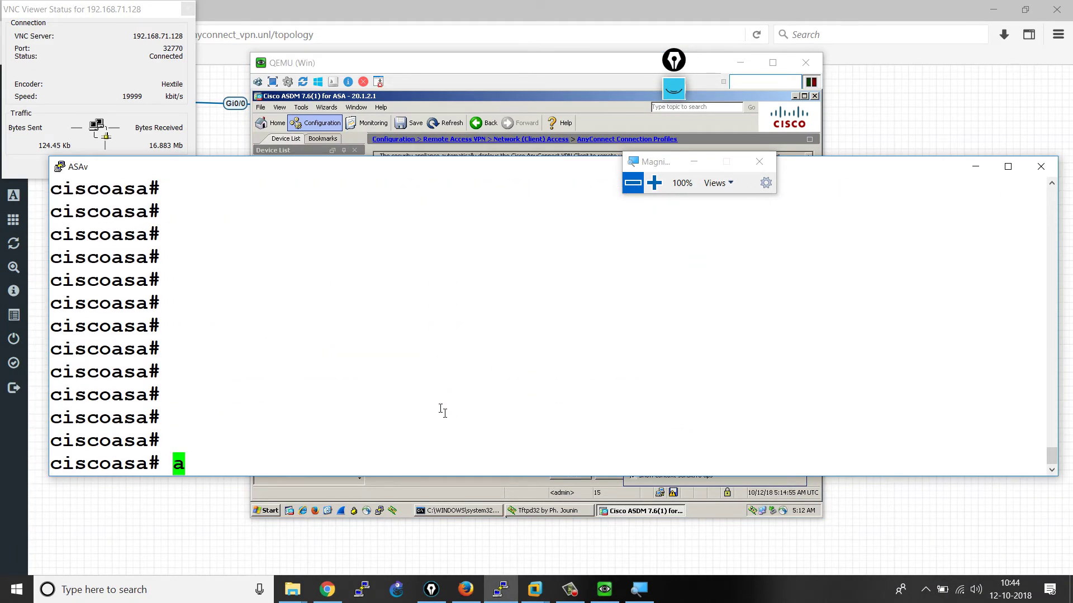
pyautogui.write('show run cry')
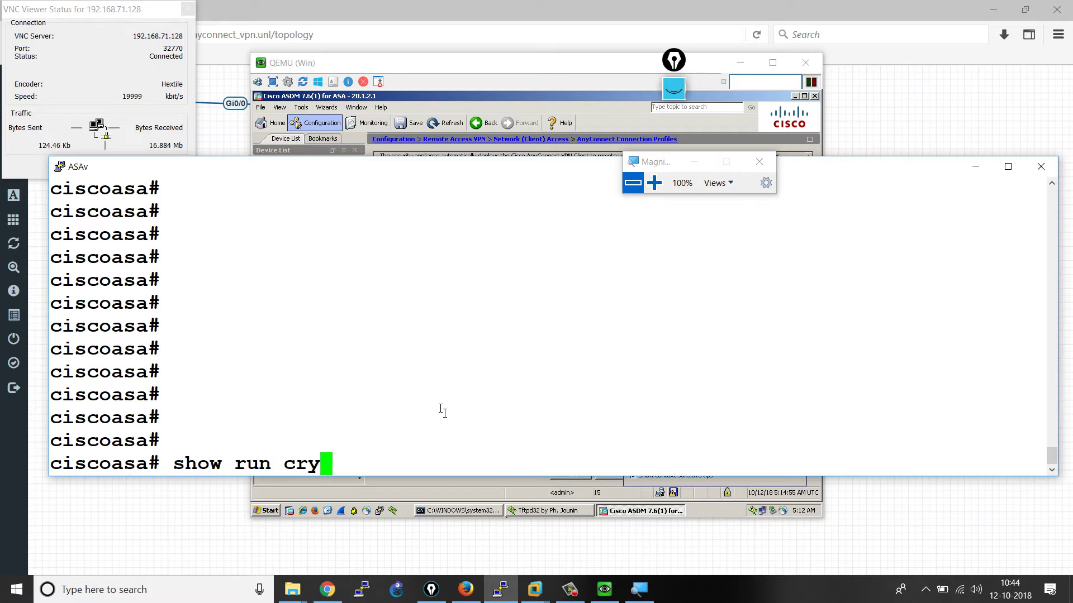
pyautogui.press('Tab')
pyautogui.write('ca')
pyautogui.press('Tab')
pyautogui.write('tr')
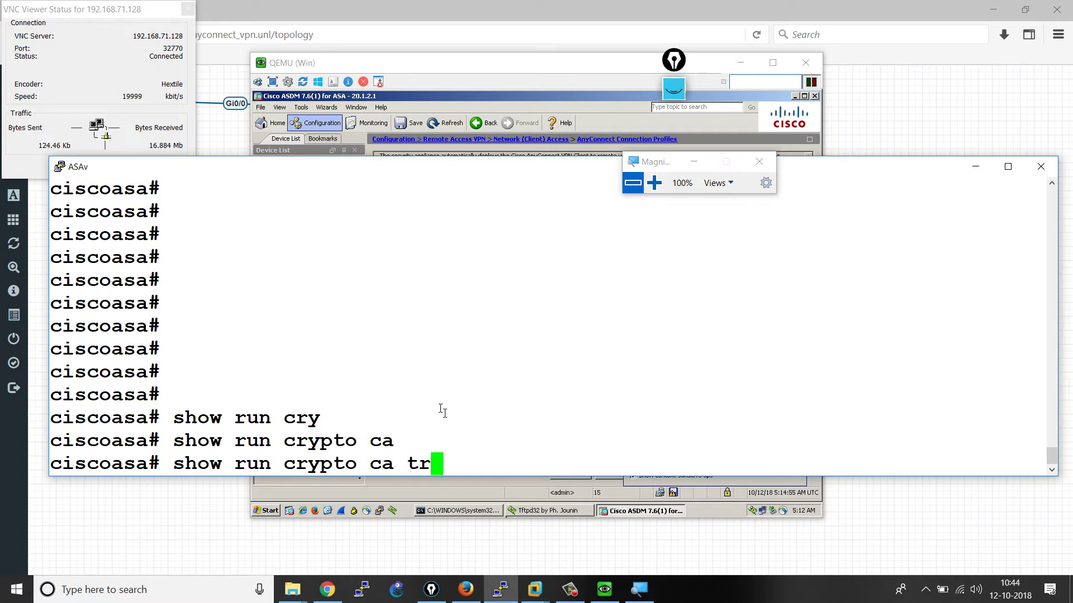
pyautogui.press('Tab')
pyautogui.write('poi')
pyautogui.press('Tab')
pyautogui.press('Return')
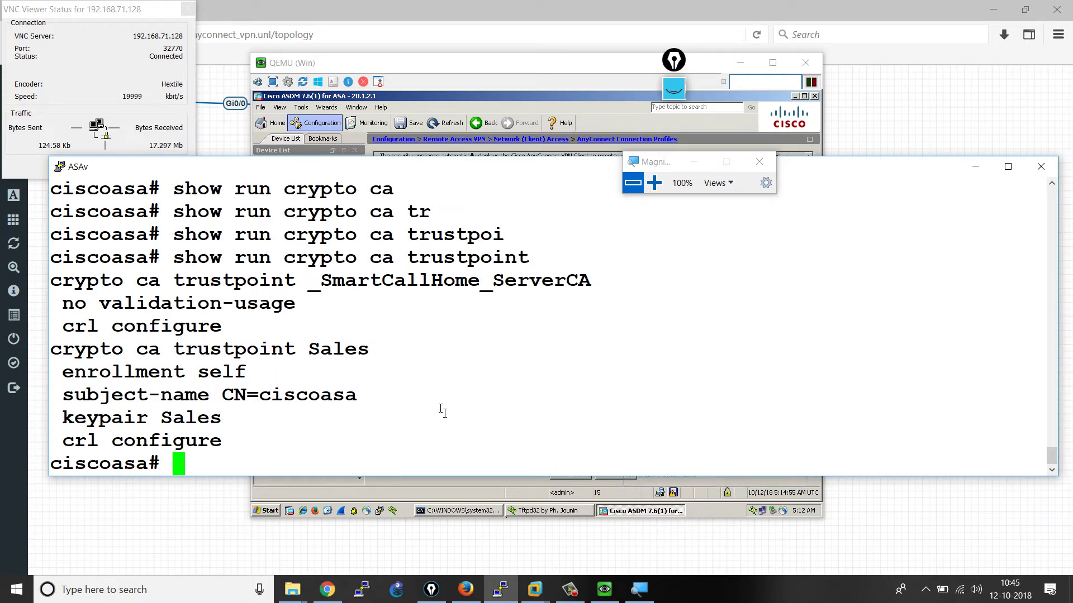
# - Highlight trustpoint Sales, enrollment self, CN=ciscoasa and keypair Sales in the output
pyautogui.moveTo(284, 351); pyautogui.dragTo(375, 351)
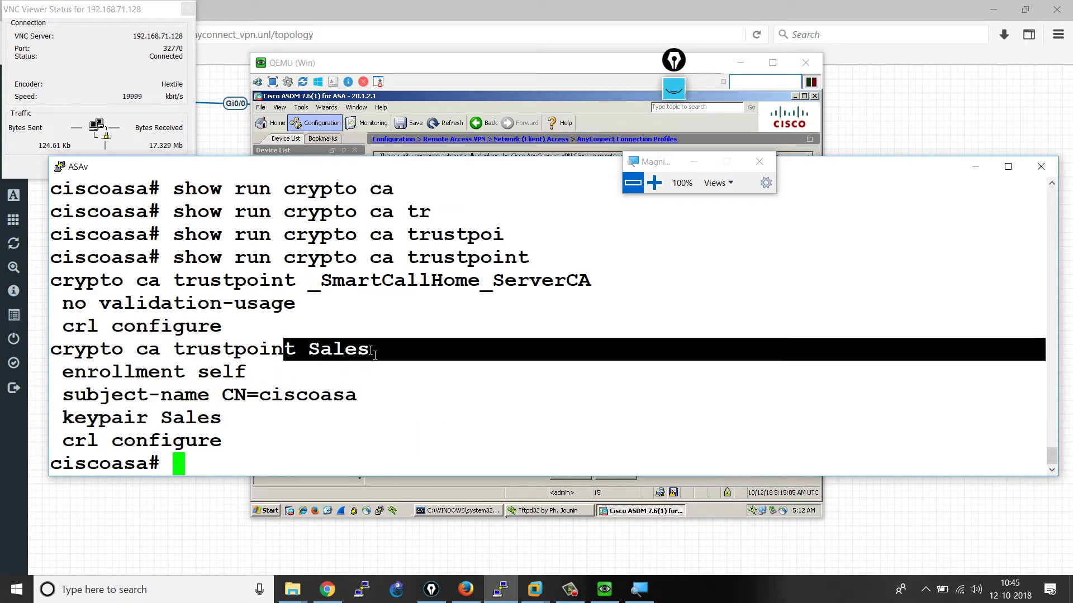
pyautogui.moveTo(186, 371); pyautogui.dragTo(333, 395)
pyautogui.click(157, 423)
pyautogui.moveTo(158, 423); pyautogui.dragTo(224, 423)
pyautogui.click(255, 429)
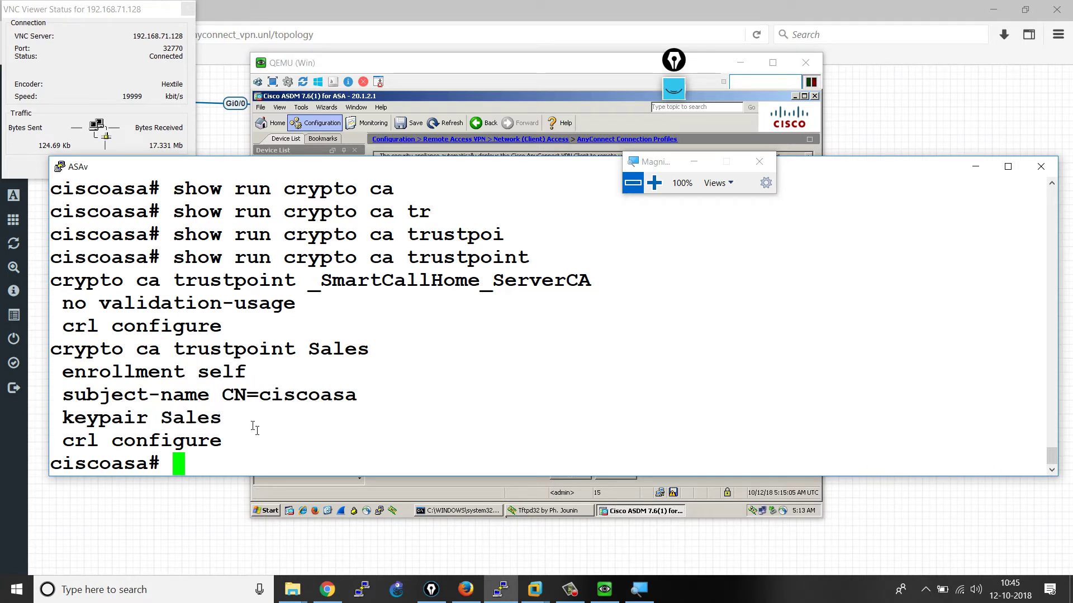
# - Display the running access lists with show run access-list
pyautogui.write('show run ')
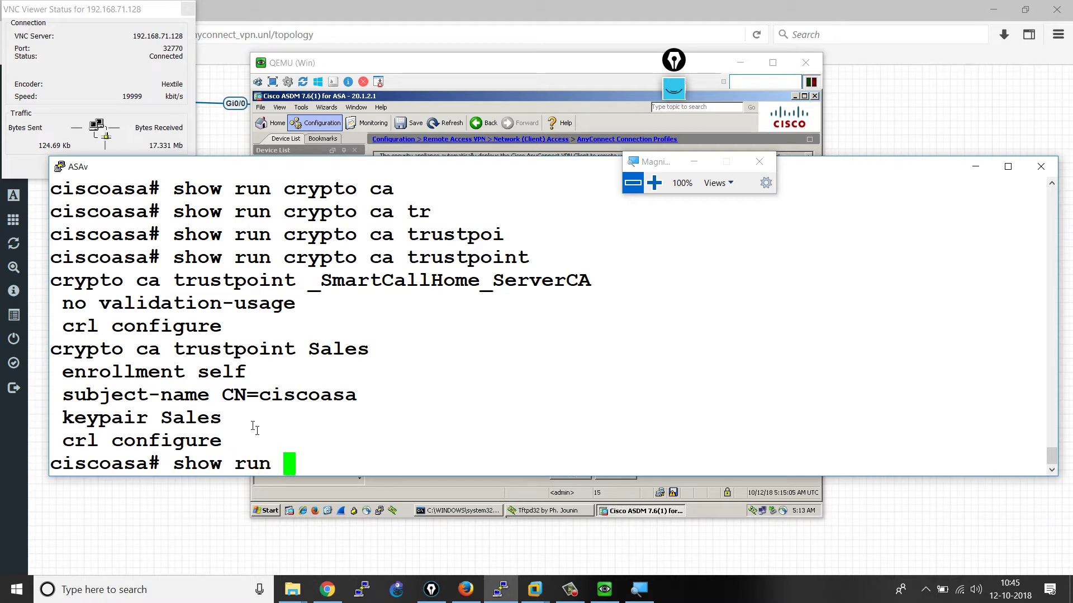
pyautogui.write('acces')
pyautogui.press('Tab')
pyautogui.write('l')
pyautogui.press('Tab')
pyautogui.press('Return')
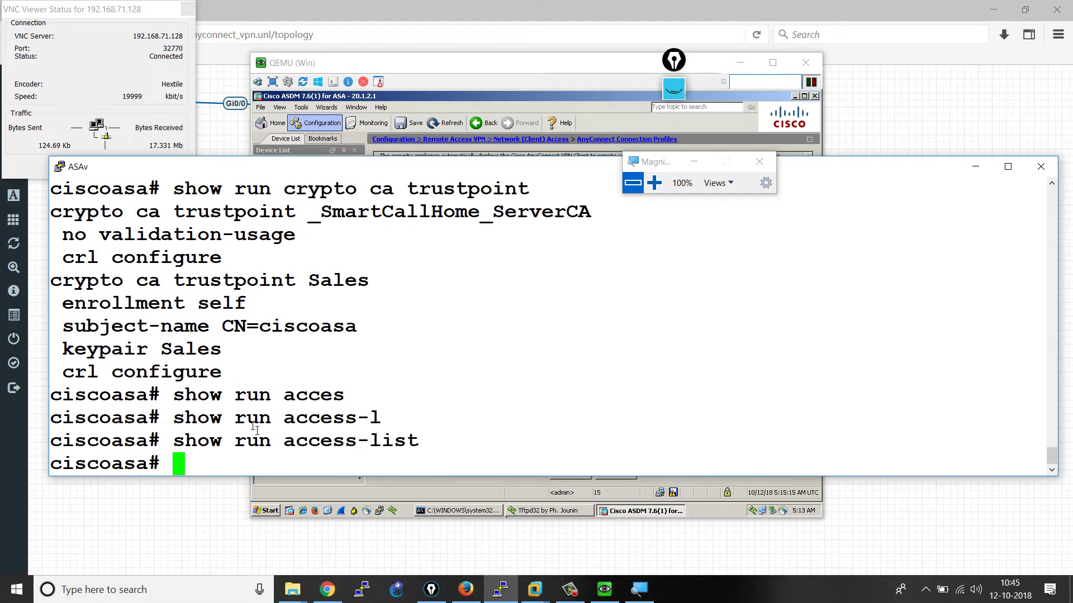
# - Run show run group-policy and highlight vpn-tunnel-protocol ssl-client and default-domain CISCO.COM
pyautogui.write('show ')
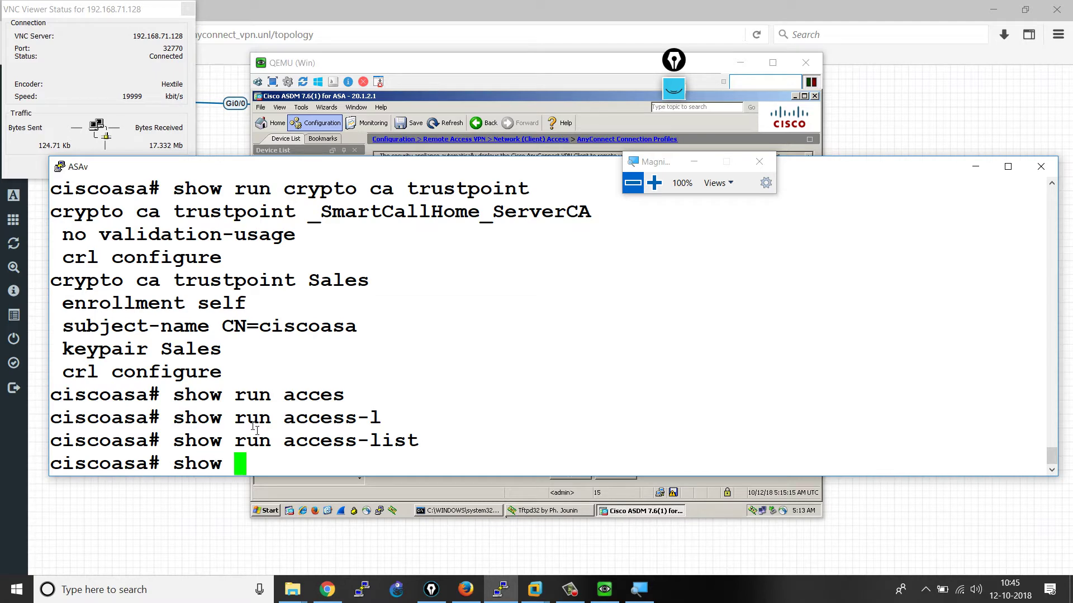
pyautogui.write('run grou')
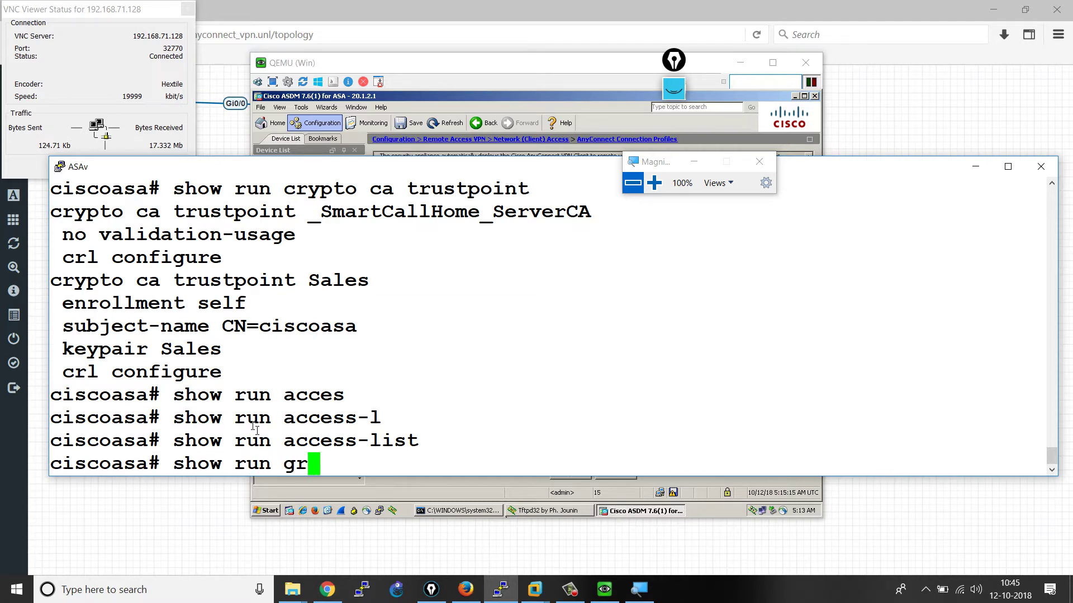
pyautogui.press('Tab')
pyautogui.write('p')
pyautogui.press('Tab')
pyautogui.press('Return')
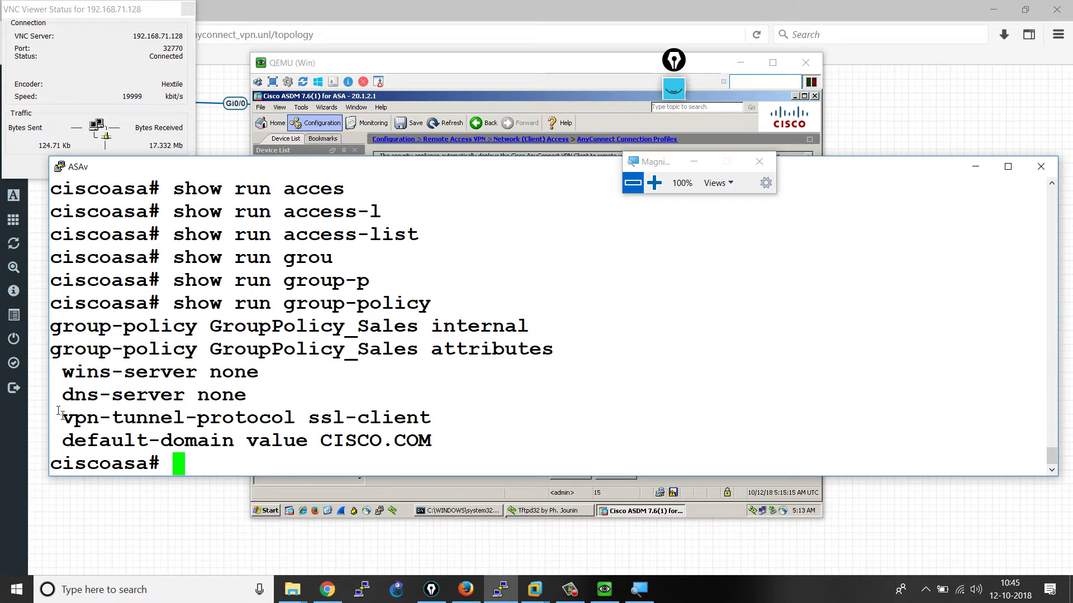
pyautogui.moveTo(61, 416); pyautogui.dragTo(425, 425)
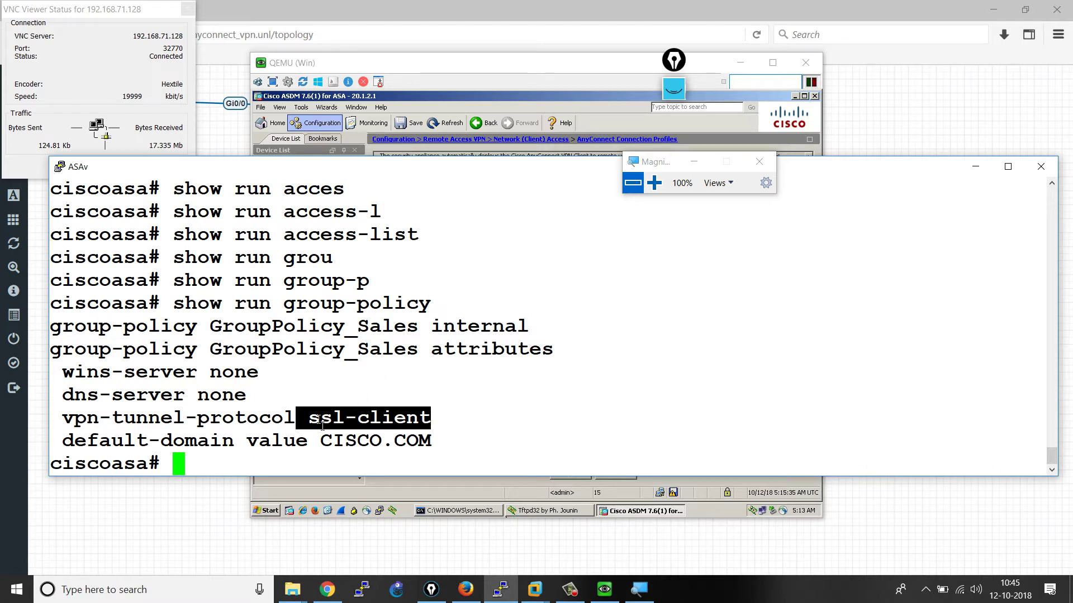
pyautogui.moveTo(319, 439); pyautogui.dragTo(428, 446)
pyautogui.click(472, 407)
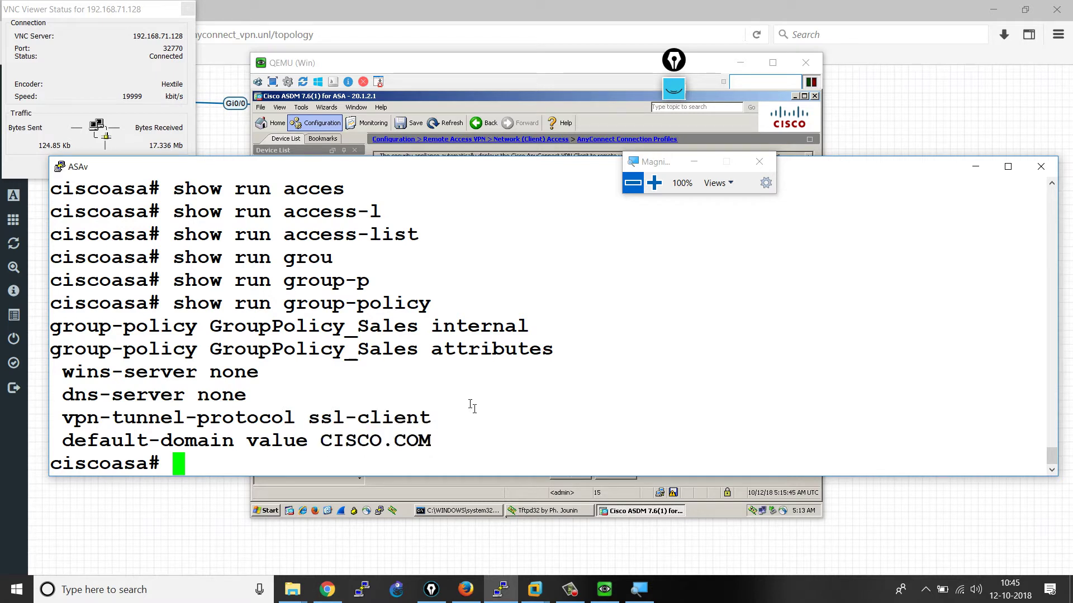
# - Run show run tunnel-group and highlight the Sales tunnel-group and its Client_Pool address pool
pyautogui.write('show run')
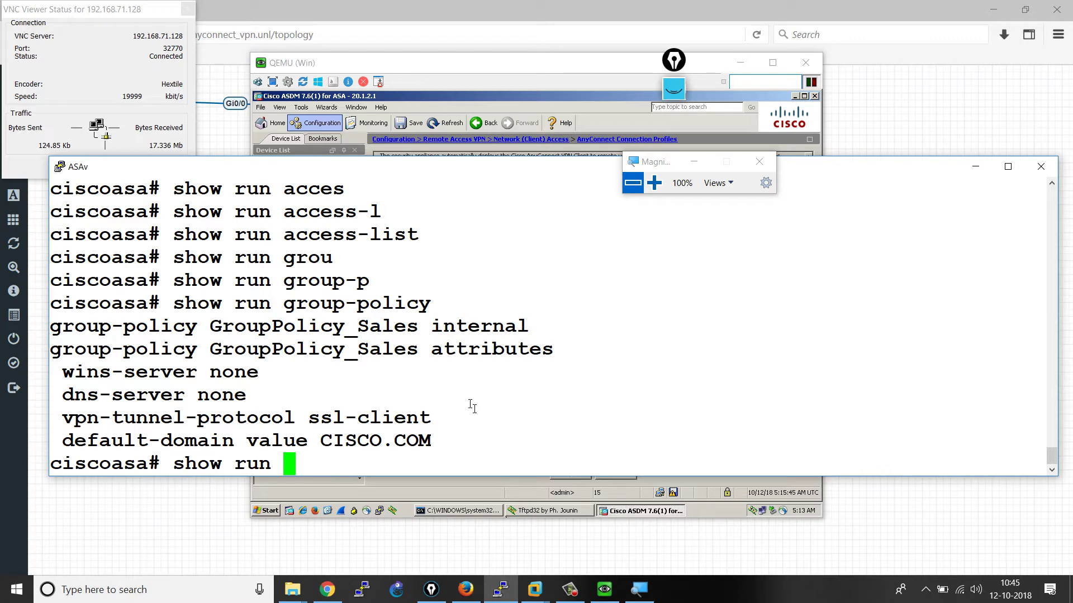
pyautogui.write('tunn')
pyautogui.press('Tab')
pyautogui.press('Return')
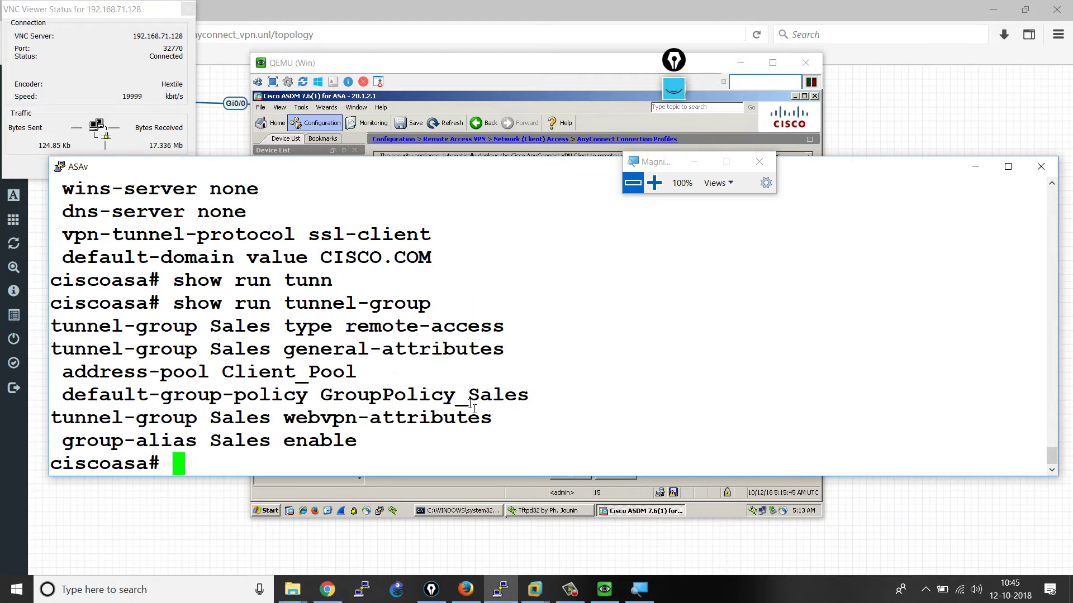
pyautogui.moveTo(198, 328); pyautogui.dragTo(275, 332)
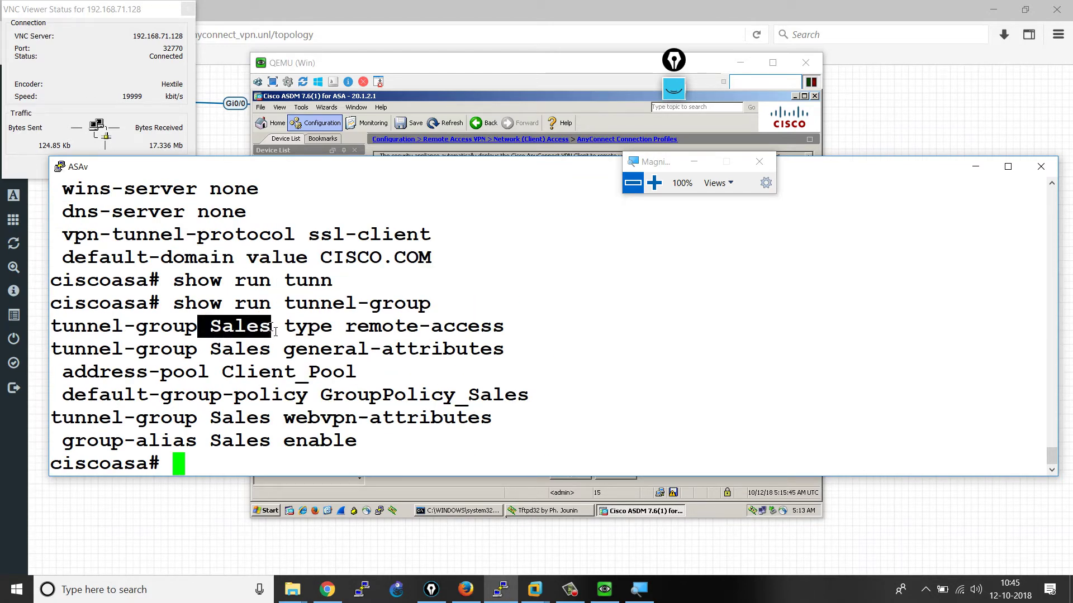
pyautogui.moveTo(211, 375); pyautogui.dragTo(514, 407)
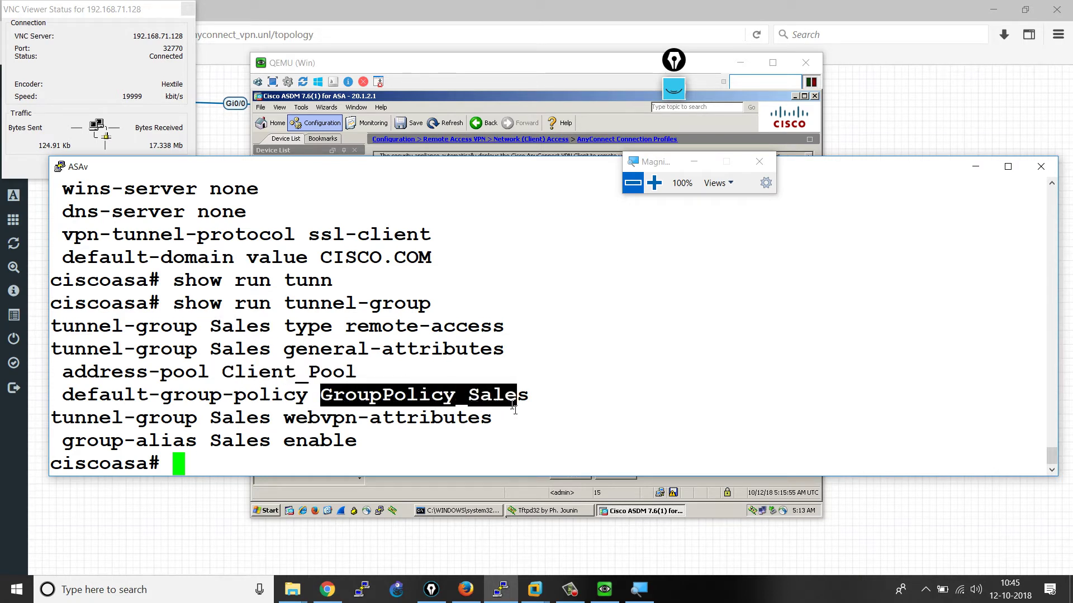